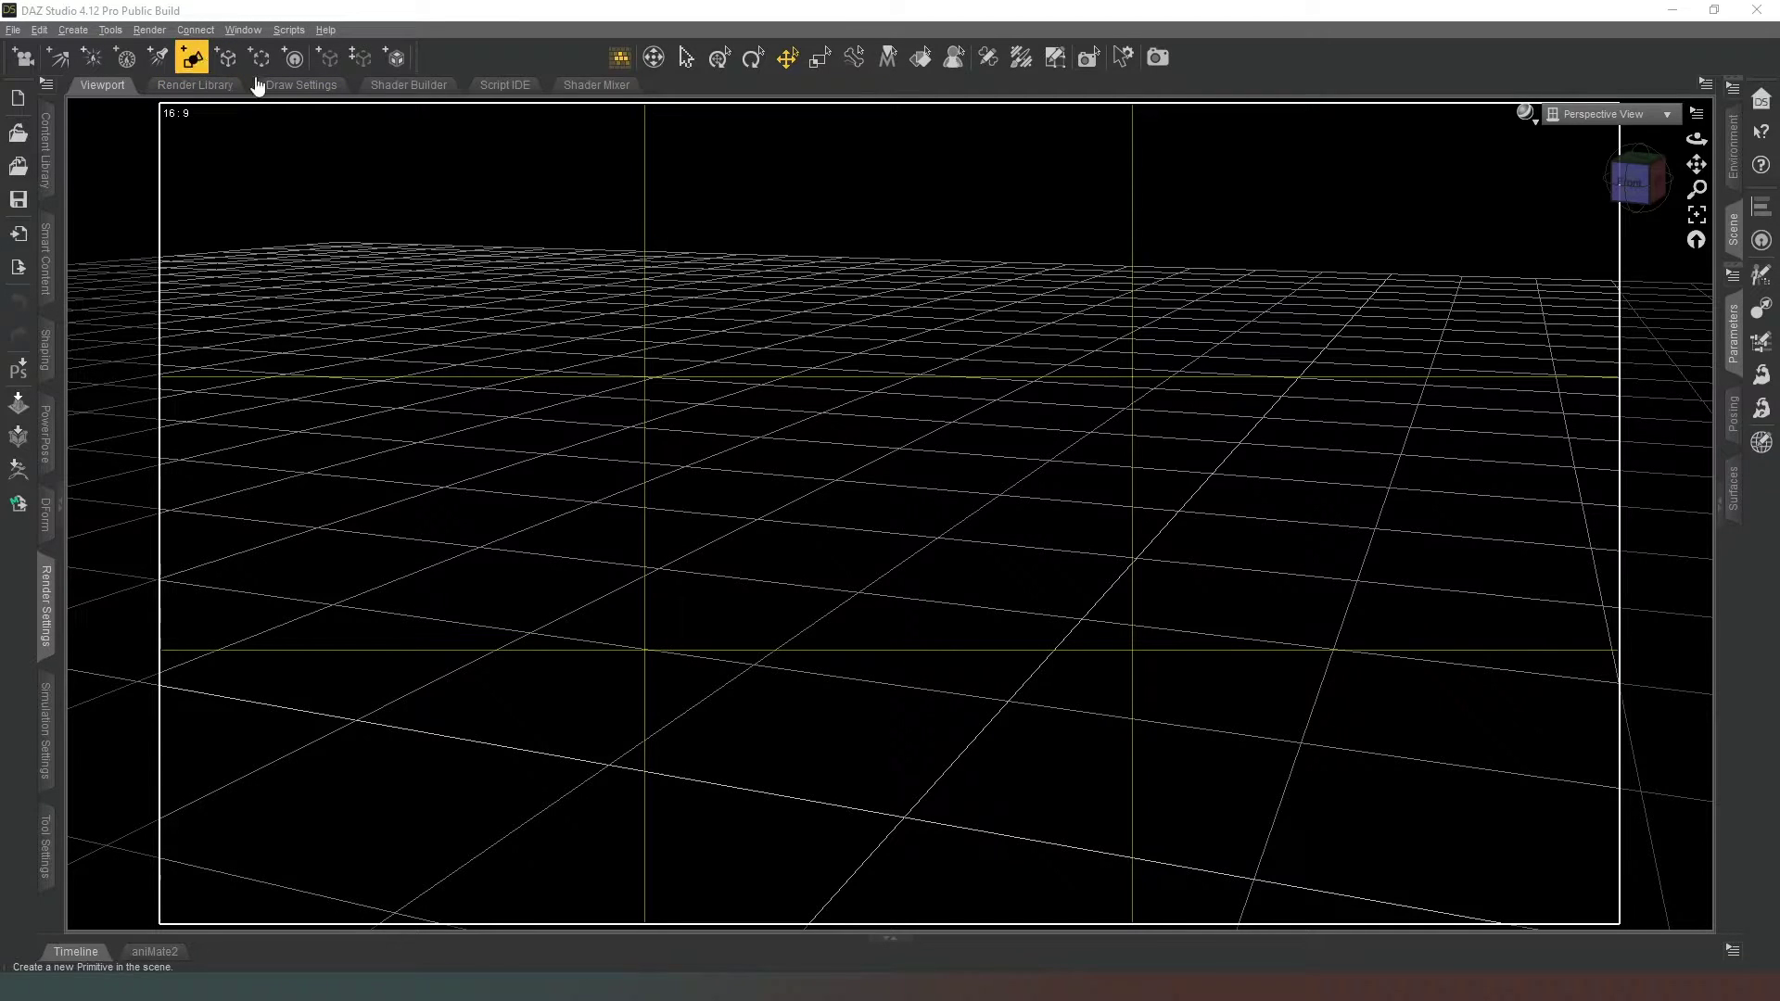
# Step: Create a torus primitive with a 50 cm major diameter and 10 cm minor diameter
pyautogui.click(195, 65)
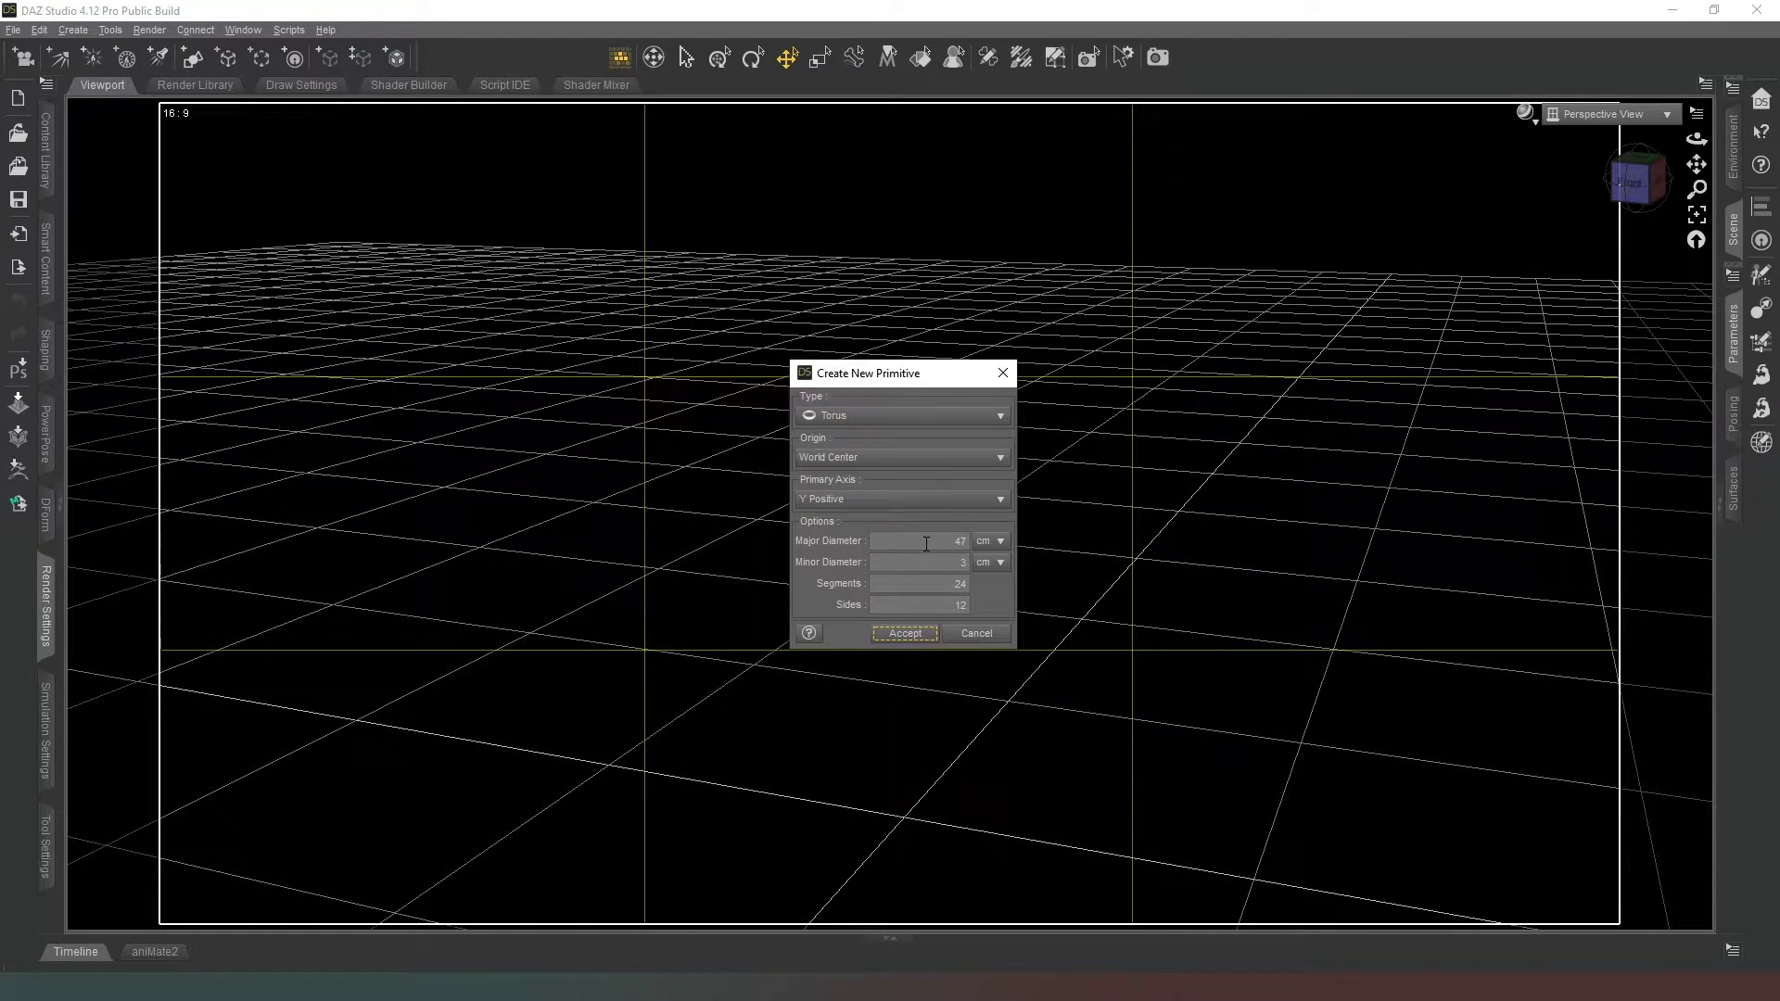
pyautogui.click(955, 542)
pyautogui.write('50')
pyautogui.click(952, 566)
pyautogui.doubleClick(953, 565)
pyautogui.write('10')
pyautogui.click(921, 634)
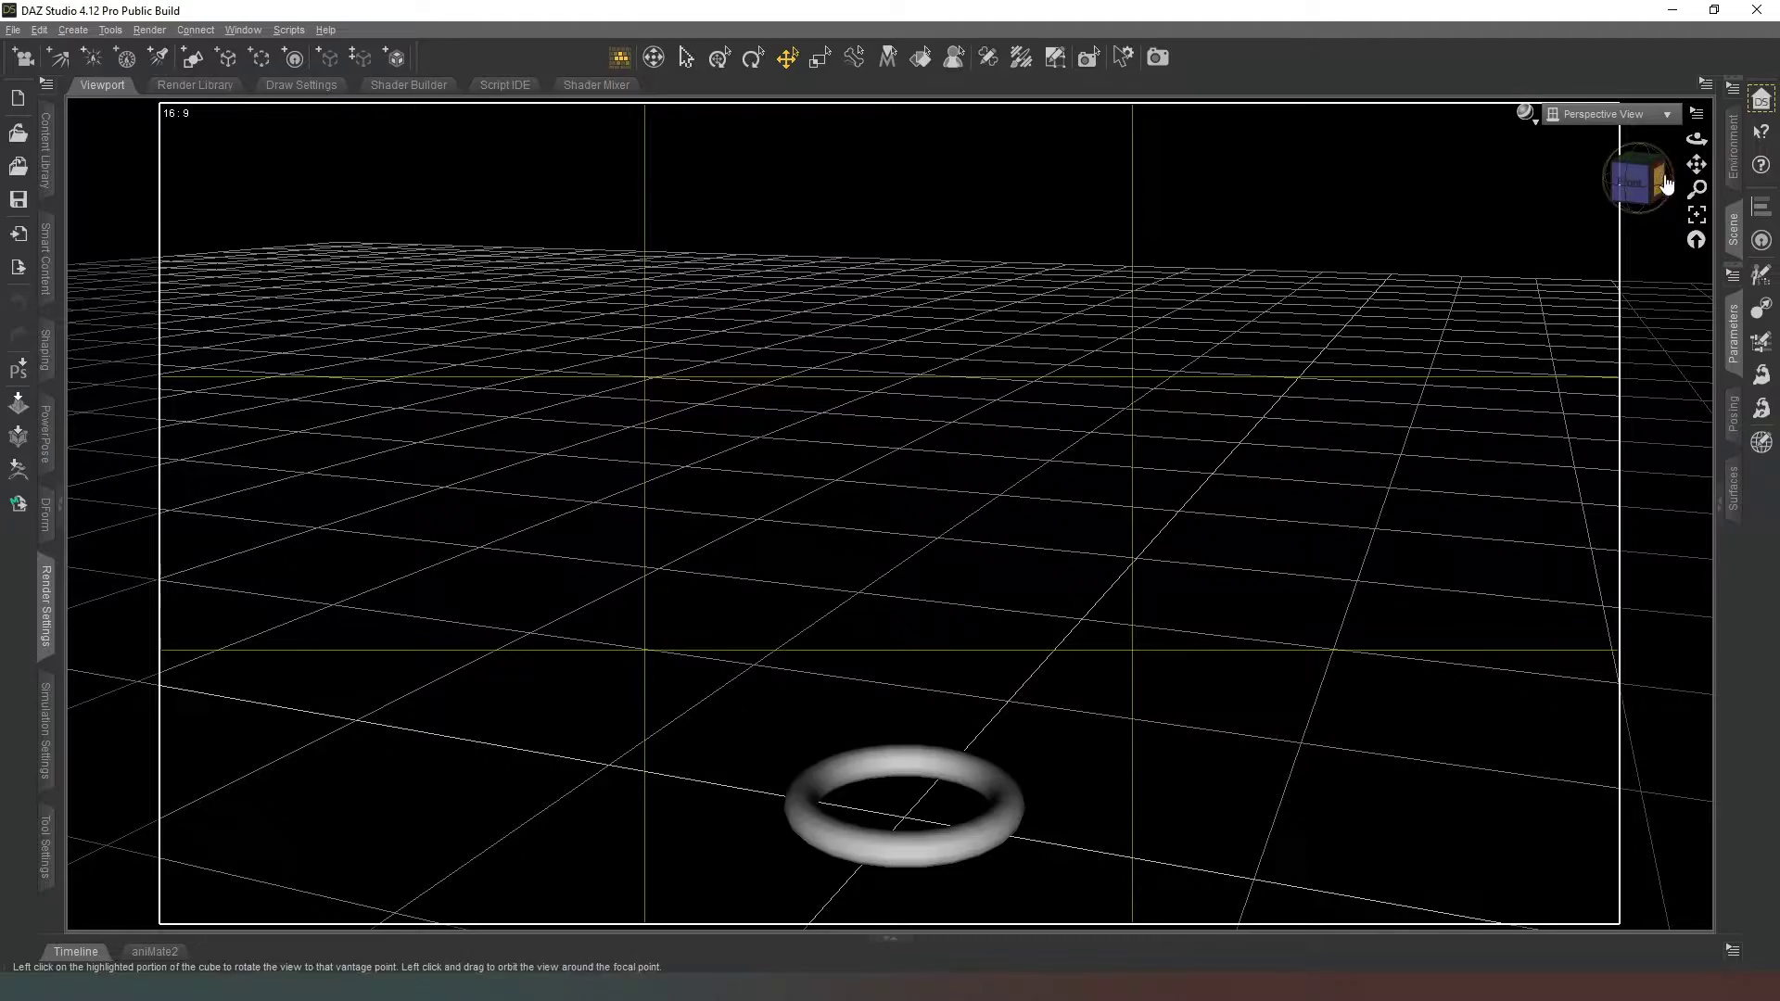
# Step: Switch the viewport draw style to Wire Texture Shaded and orbit to a lower, frontal view of the torus
pyautogui.moveTo(1697, 139); pyautogui.dragTo(1696, 149)
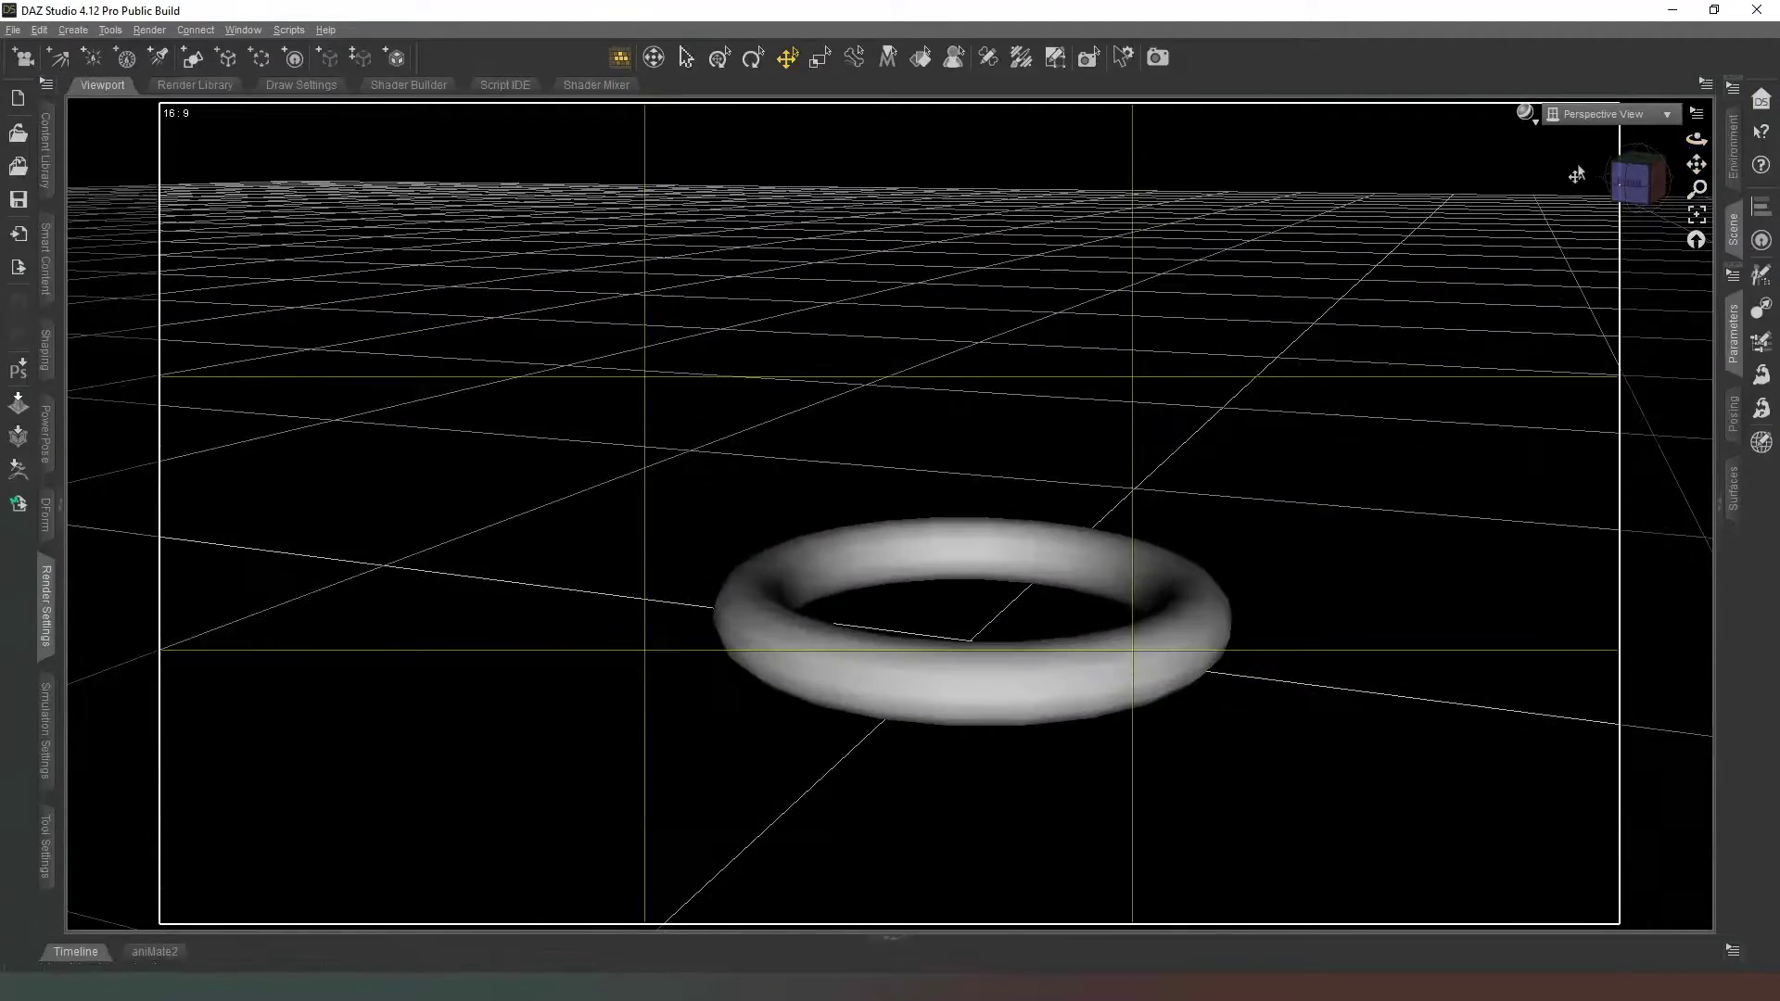
pyautogui.click(1531, 126)
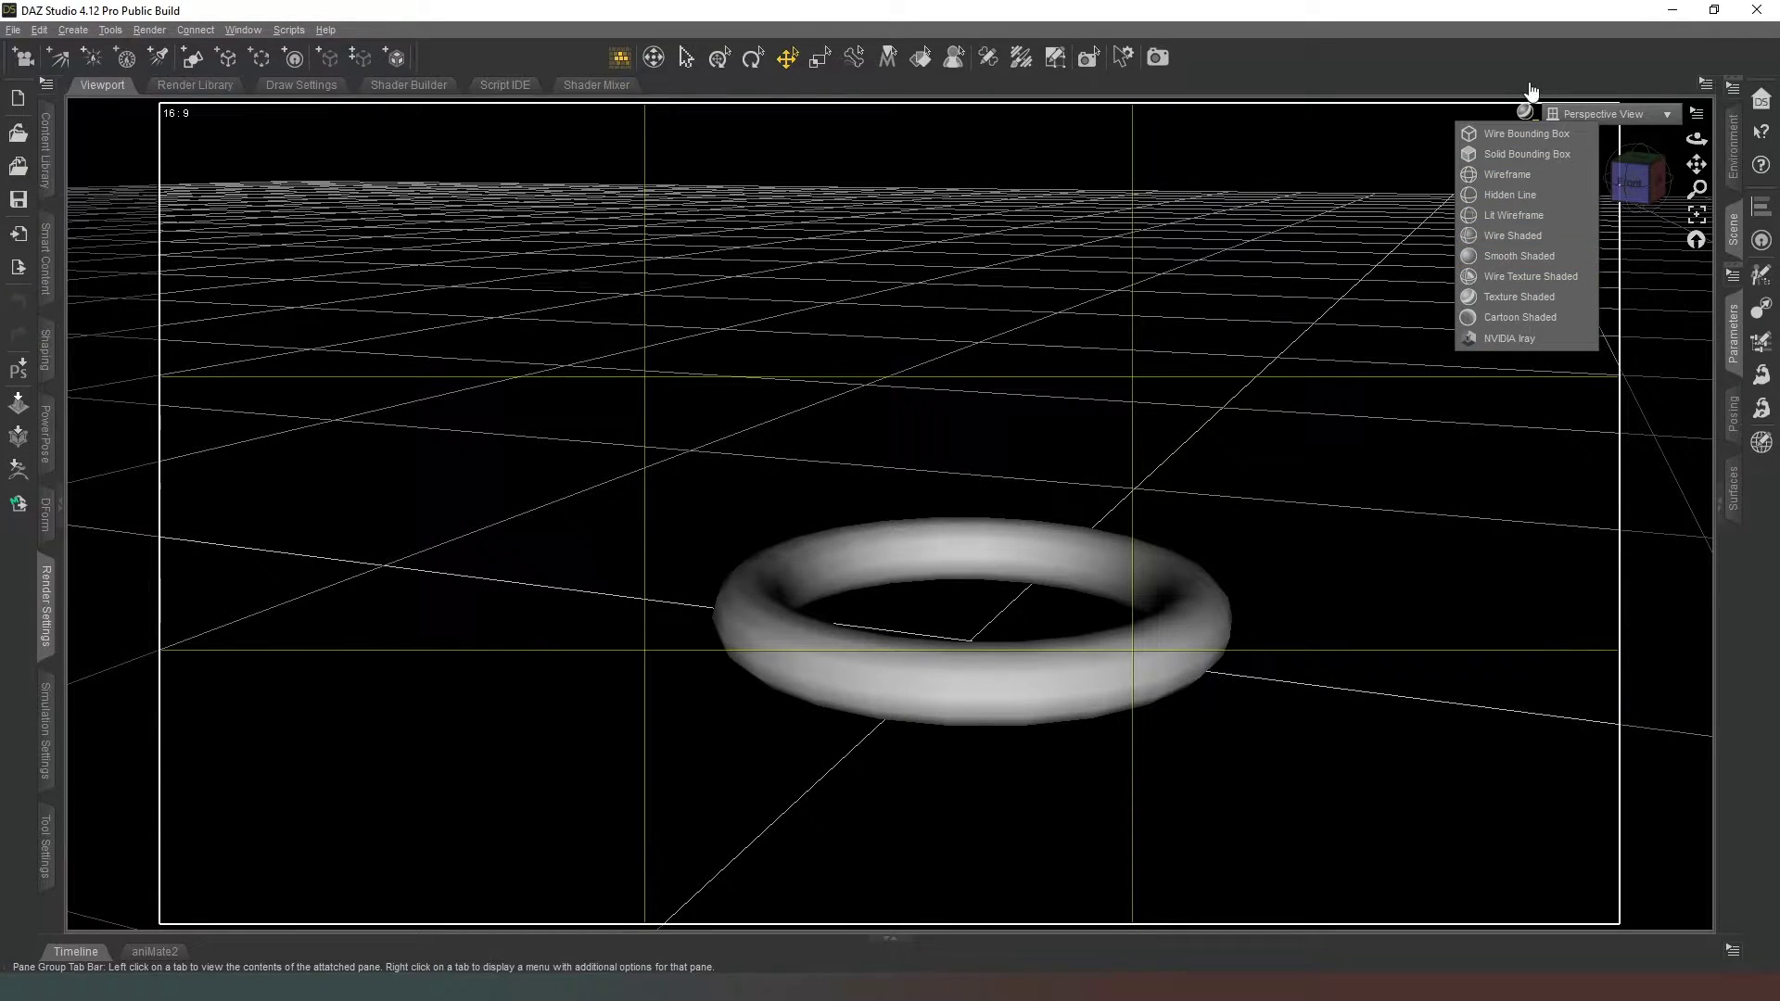
pyautogui.click(1531, 276)
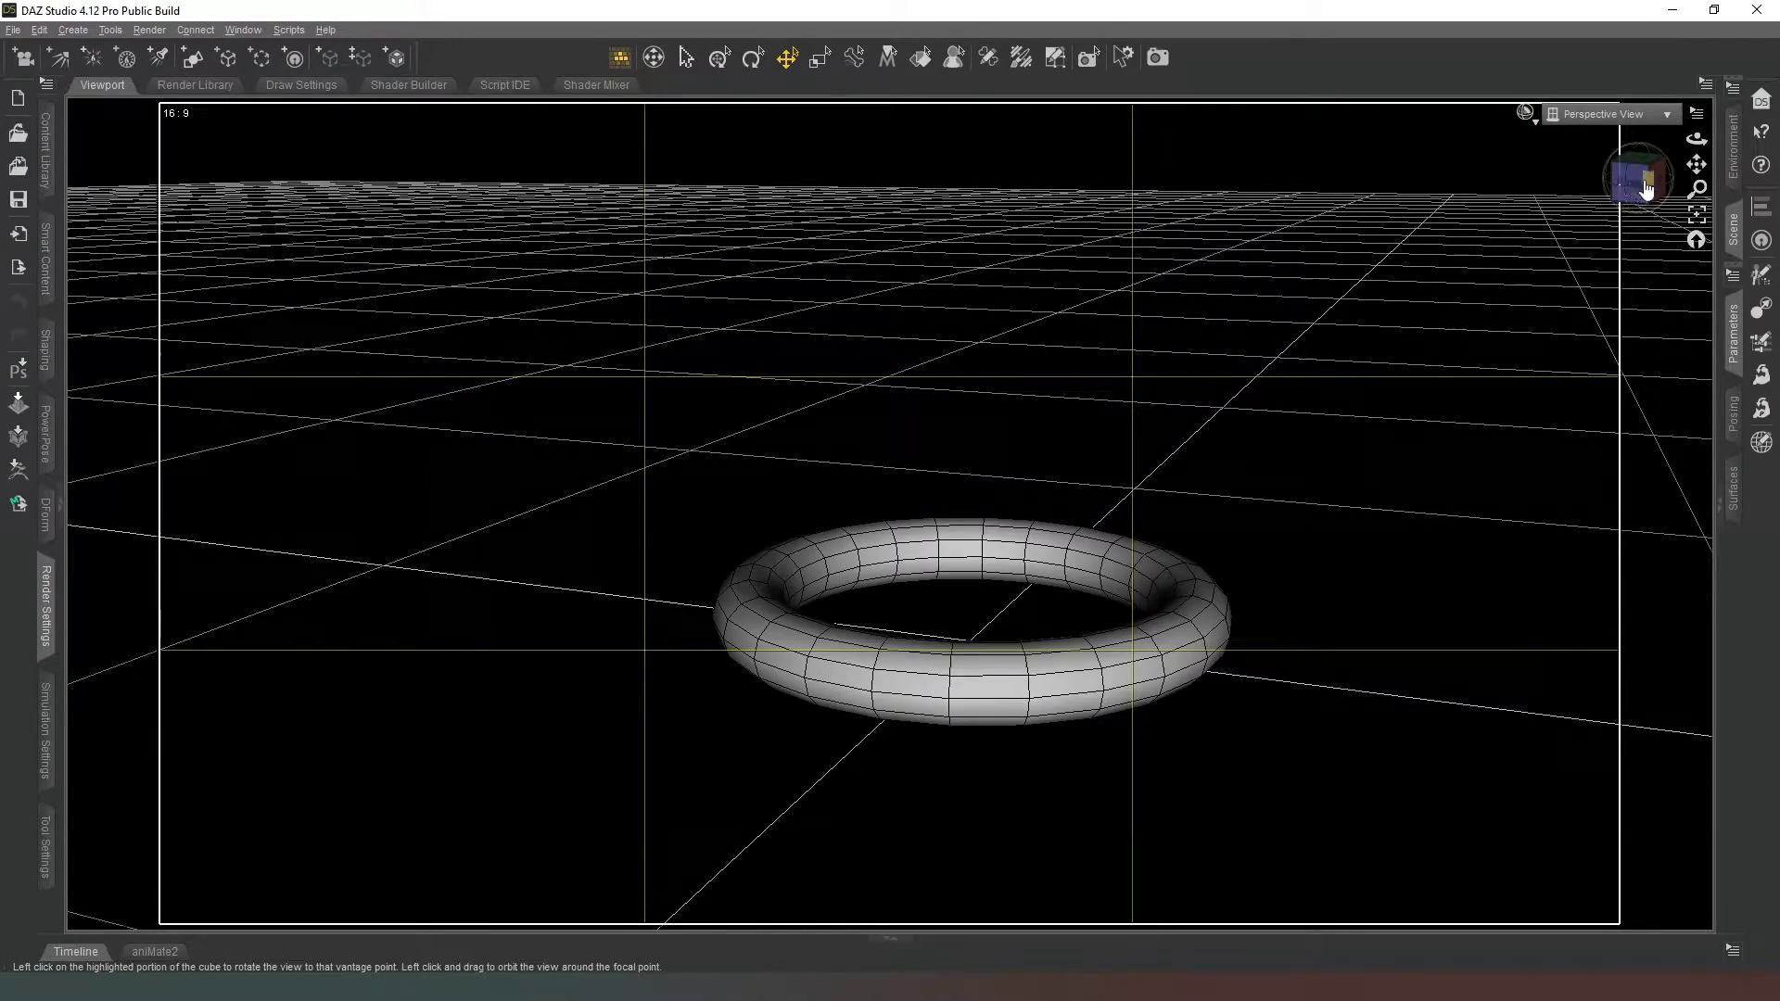
pyautogui.moveTo(1646, 190)
pyautogui.mouseDown()
pyautogui.moveTo(1632, 181)
pyautogui.moveTo(1634, 199)
pyautogui.mouseUp()
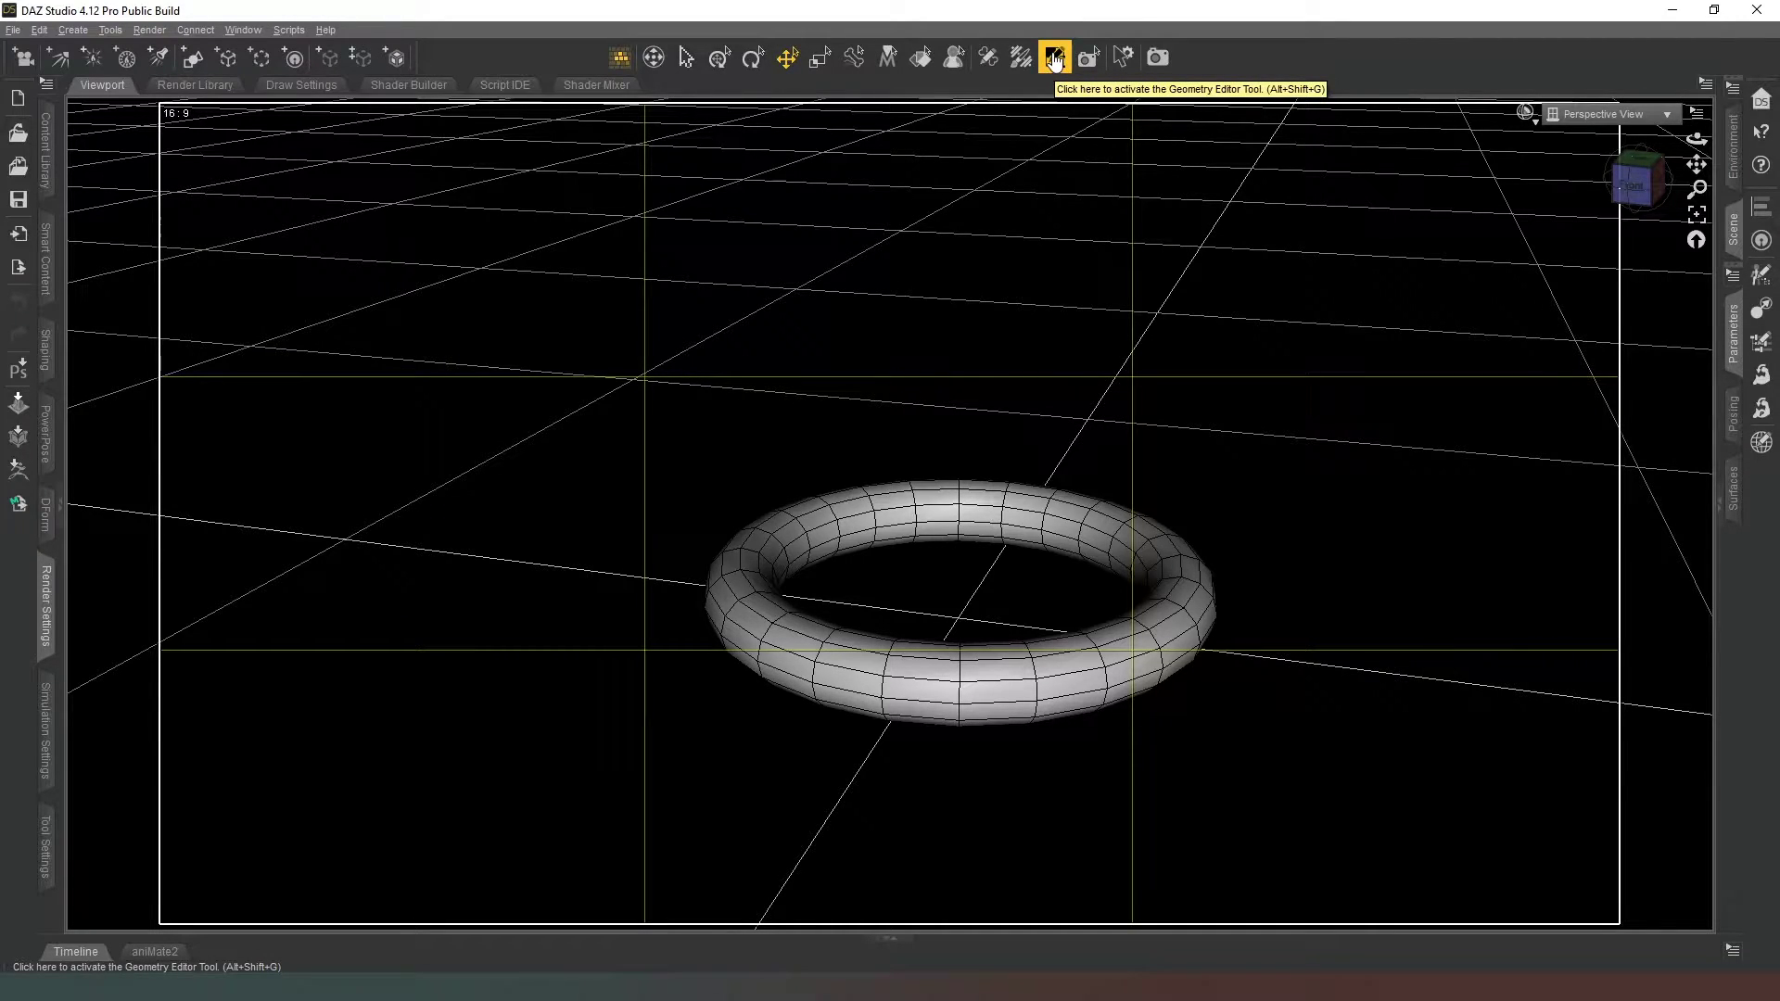
# Step: Activate the Geometry Editor tool and select the Torus in the Scene pane
pyautogui.click(1054, 60)
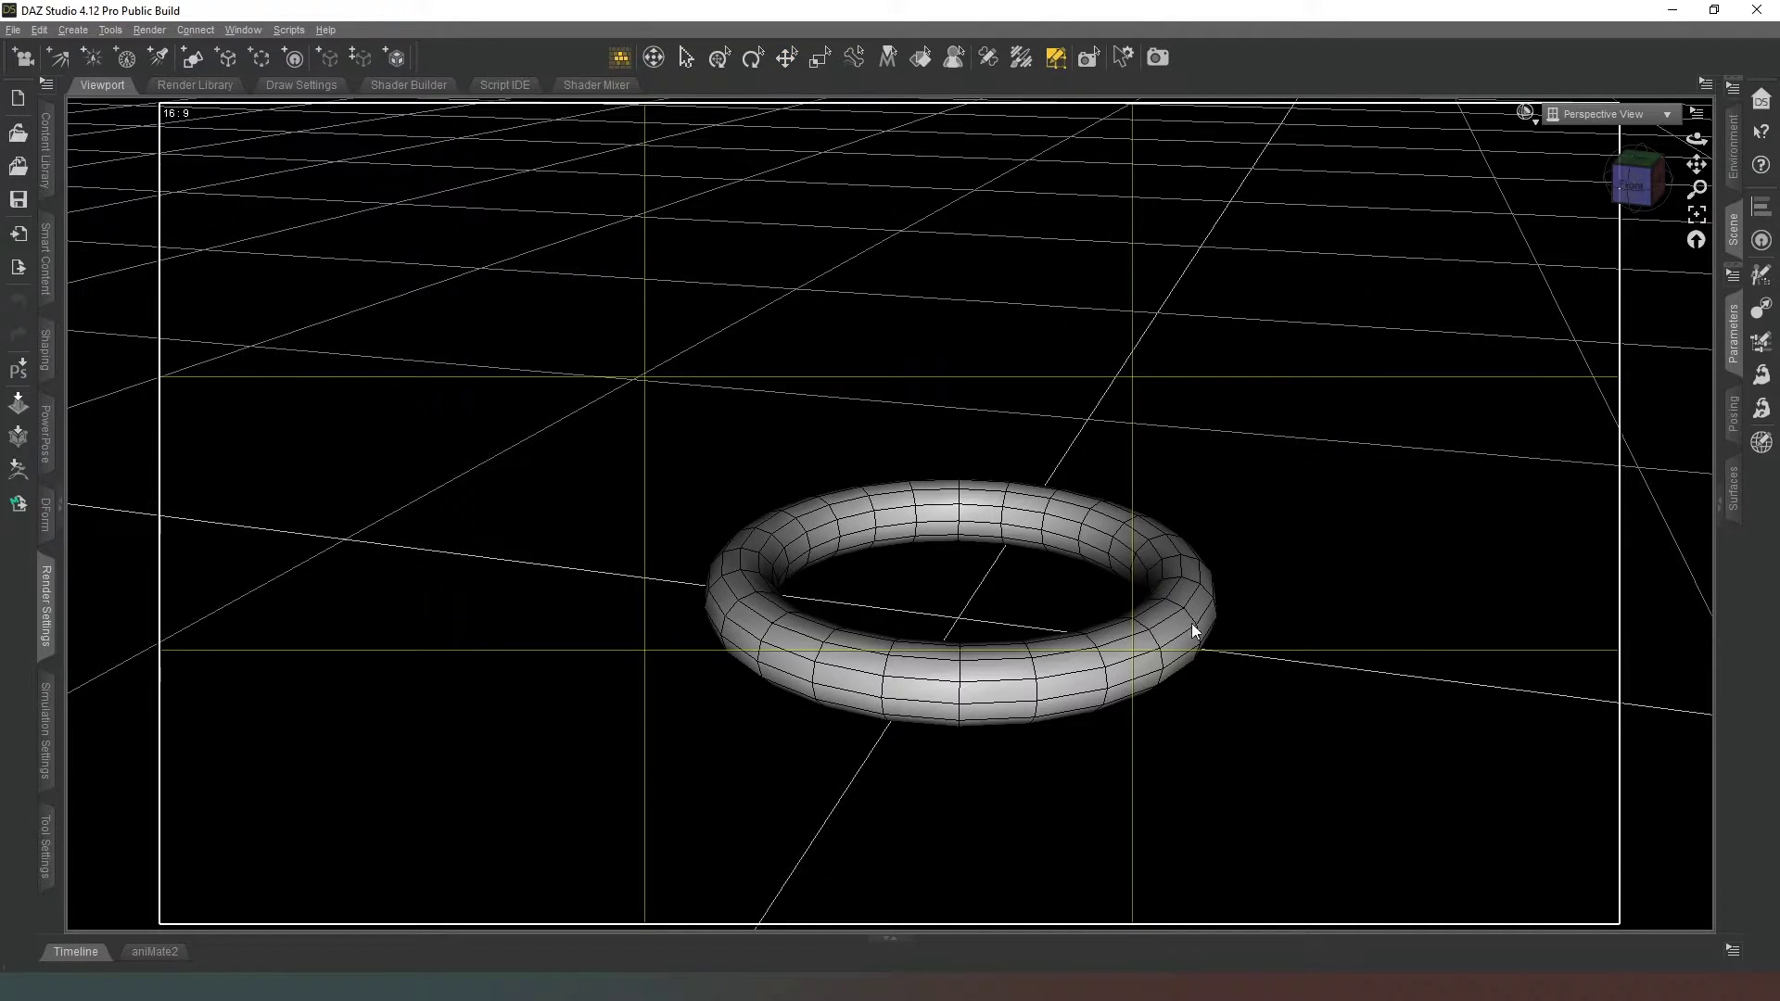
pyautogui.click(1733, 230)
pyautogui.click(1410, 145)
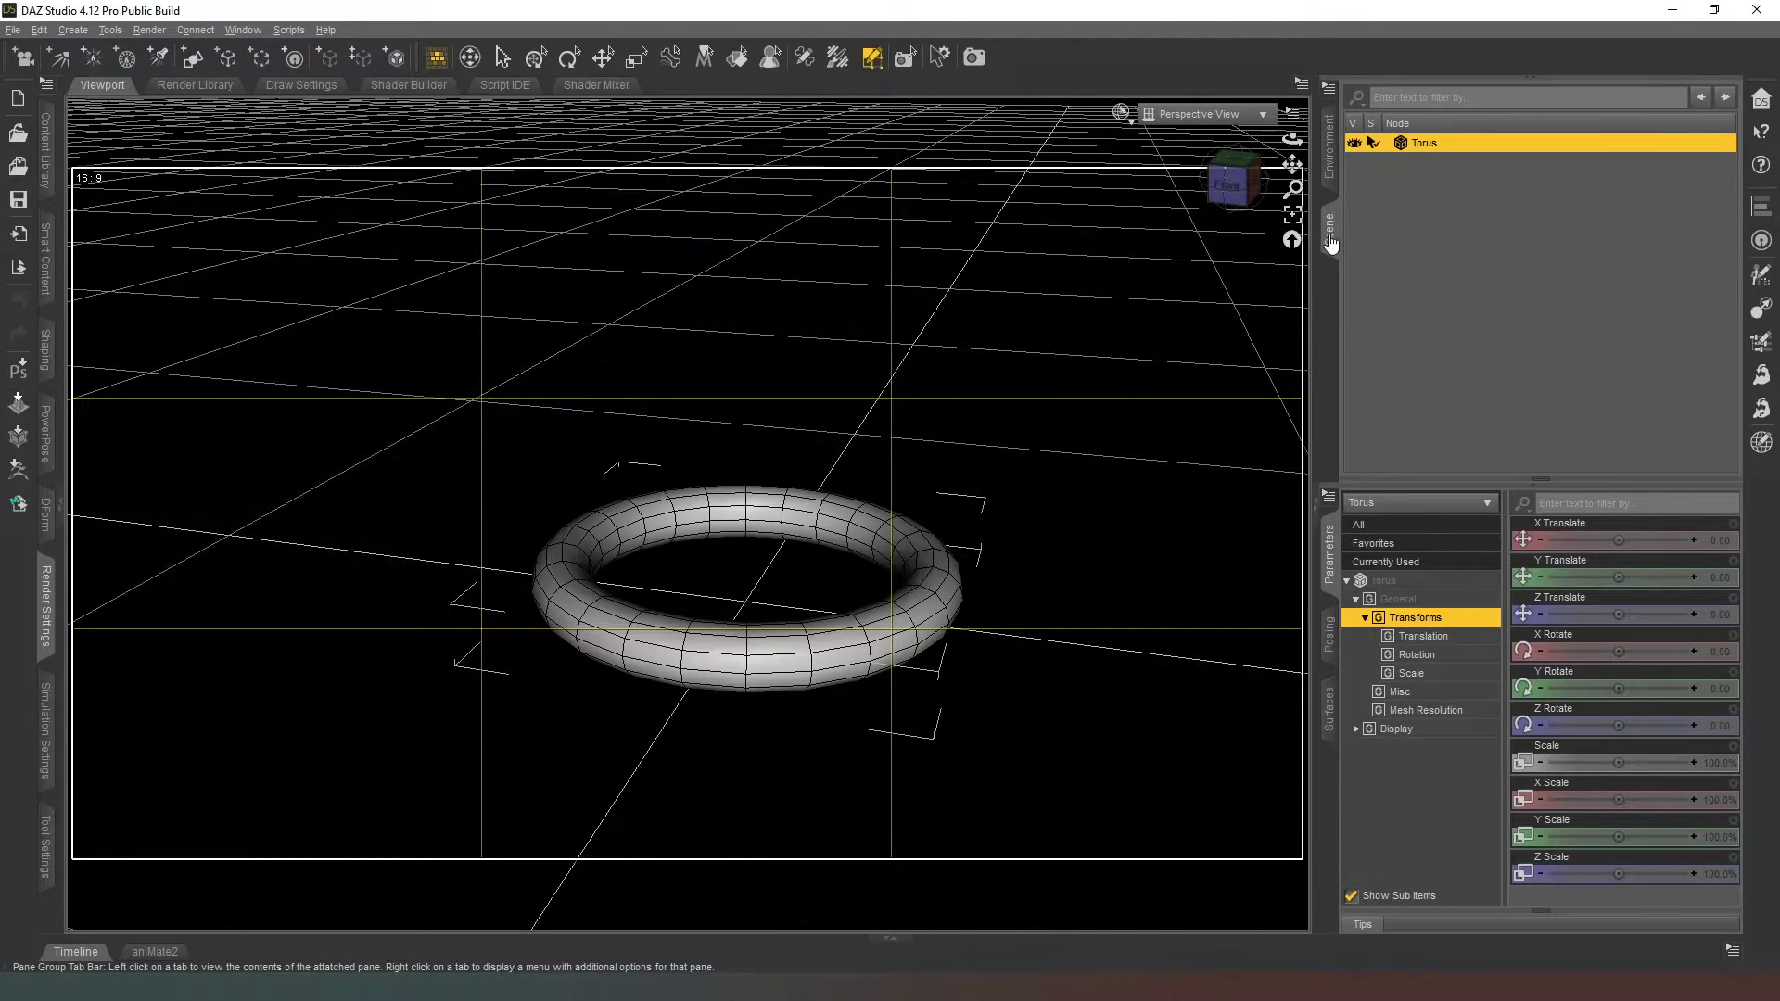
pyautogui.click(1330, 230)
# Step: Paint-select the faces along the top of the ring, then orbit to check the selection
pyautogui.moveTo(1087, 660)
pyautogui.mouseDown()
pyautogui.moveTo(1048, 690)
pyautogui.moveTo(854, 671)
pyautogui.mouseUp()
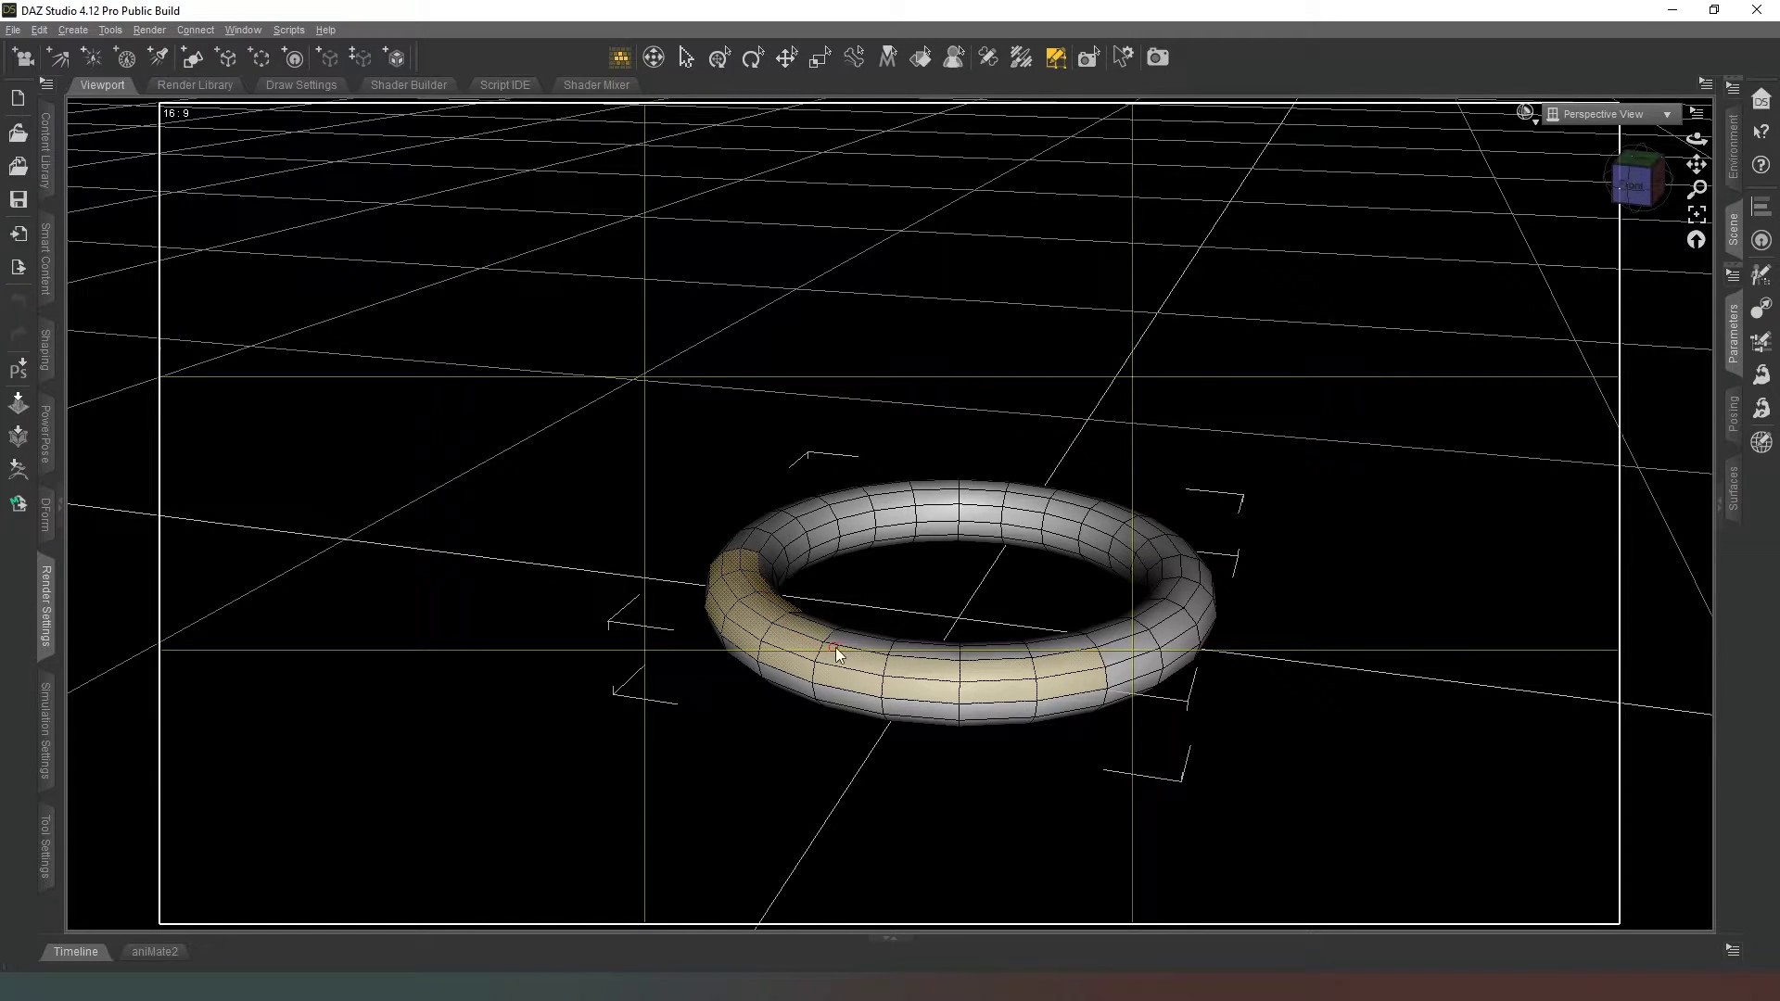
pyautogui.moveTo(1133, 648)
pyautogui.mouseDown()
pyautogui.moveTo(1185, 635)
pyautogui.moveTo(1198, 584)
pyautogui.moveTo(1109, 643)
pyautogui.moveTo(1208, 606)
pyautogui.moveTo(1206, 574)
pyautogui.moveTo(1153, 530)
pyautogui.mouseUp()
pyautogui.moveTo(1021, 497); pyautogui.dragTo(843, 514)
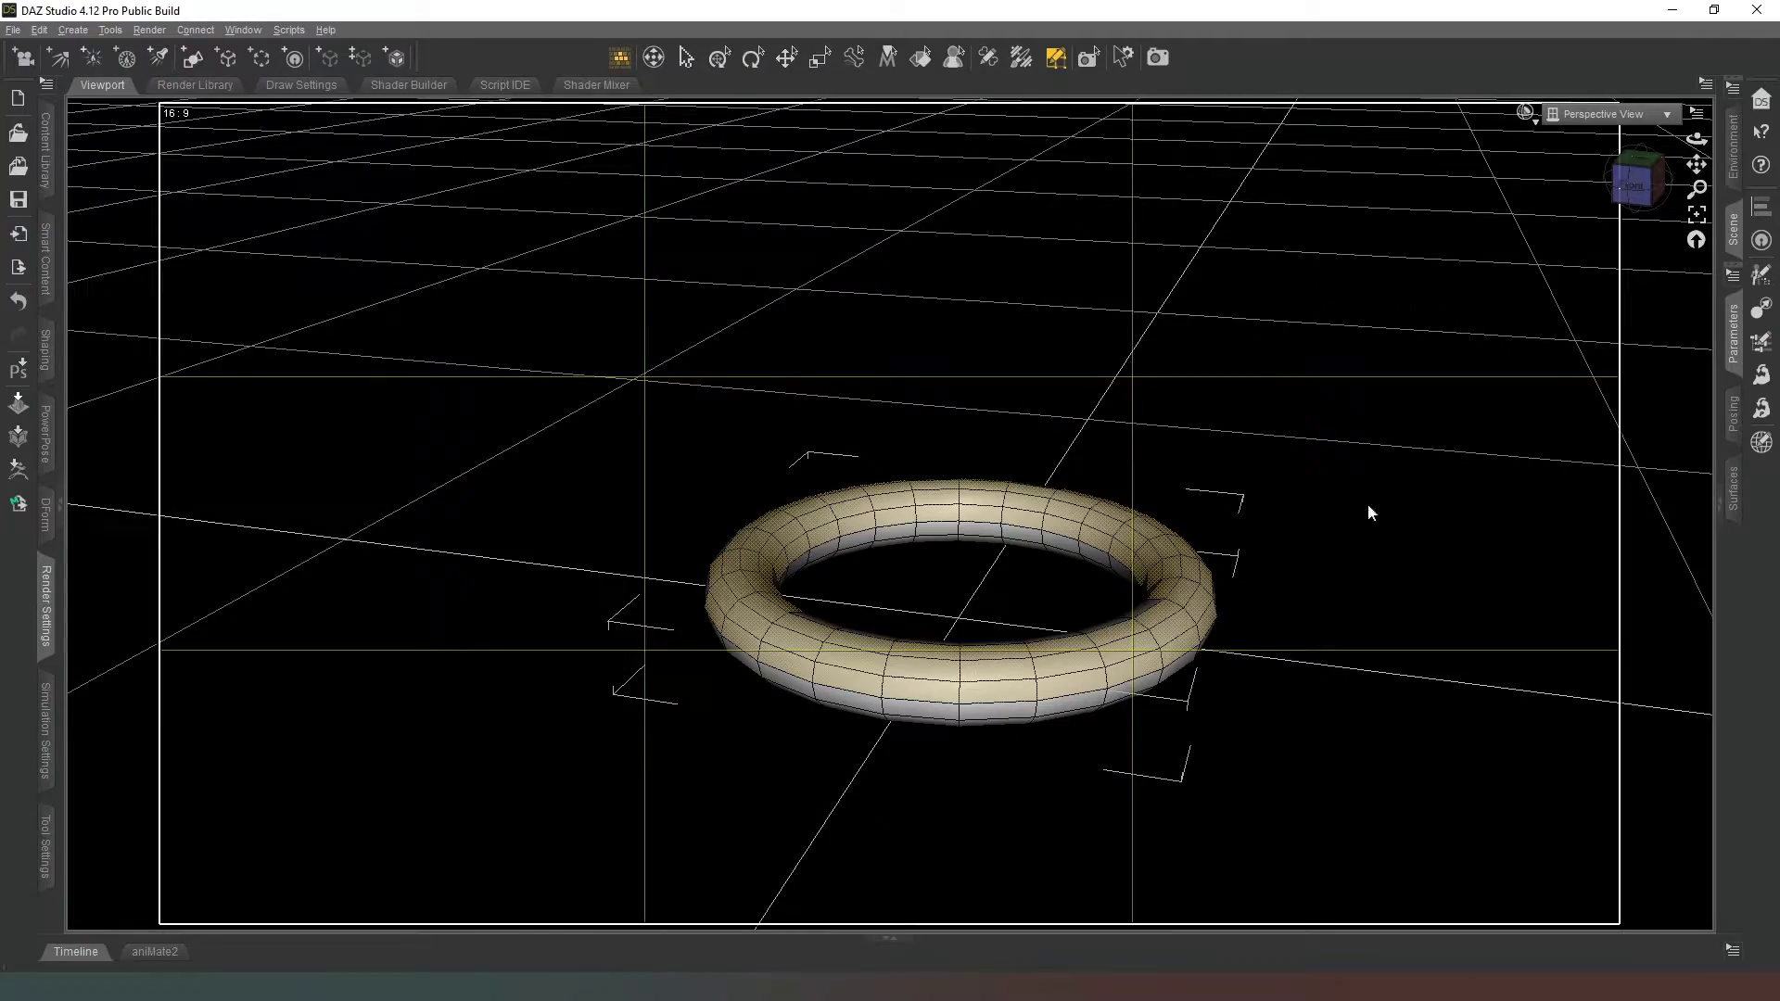
pyautogui.moveTo(1637, 181); pyautogui.dragTo(1283, 536)
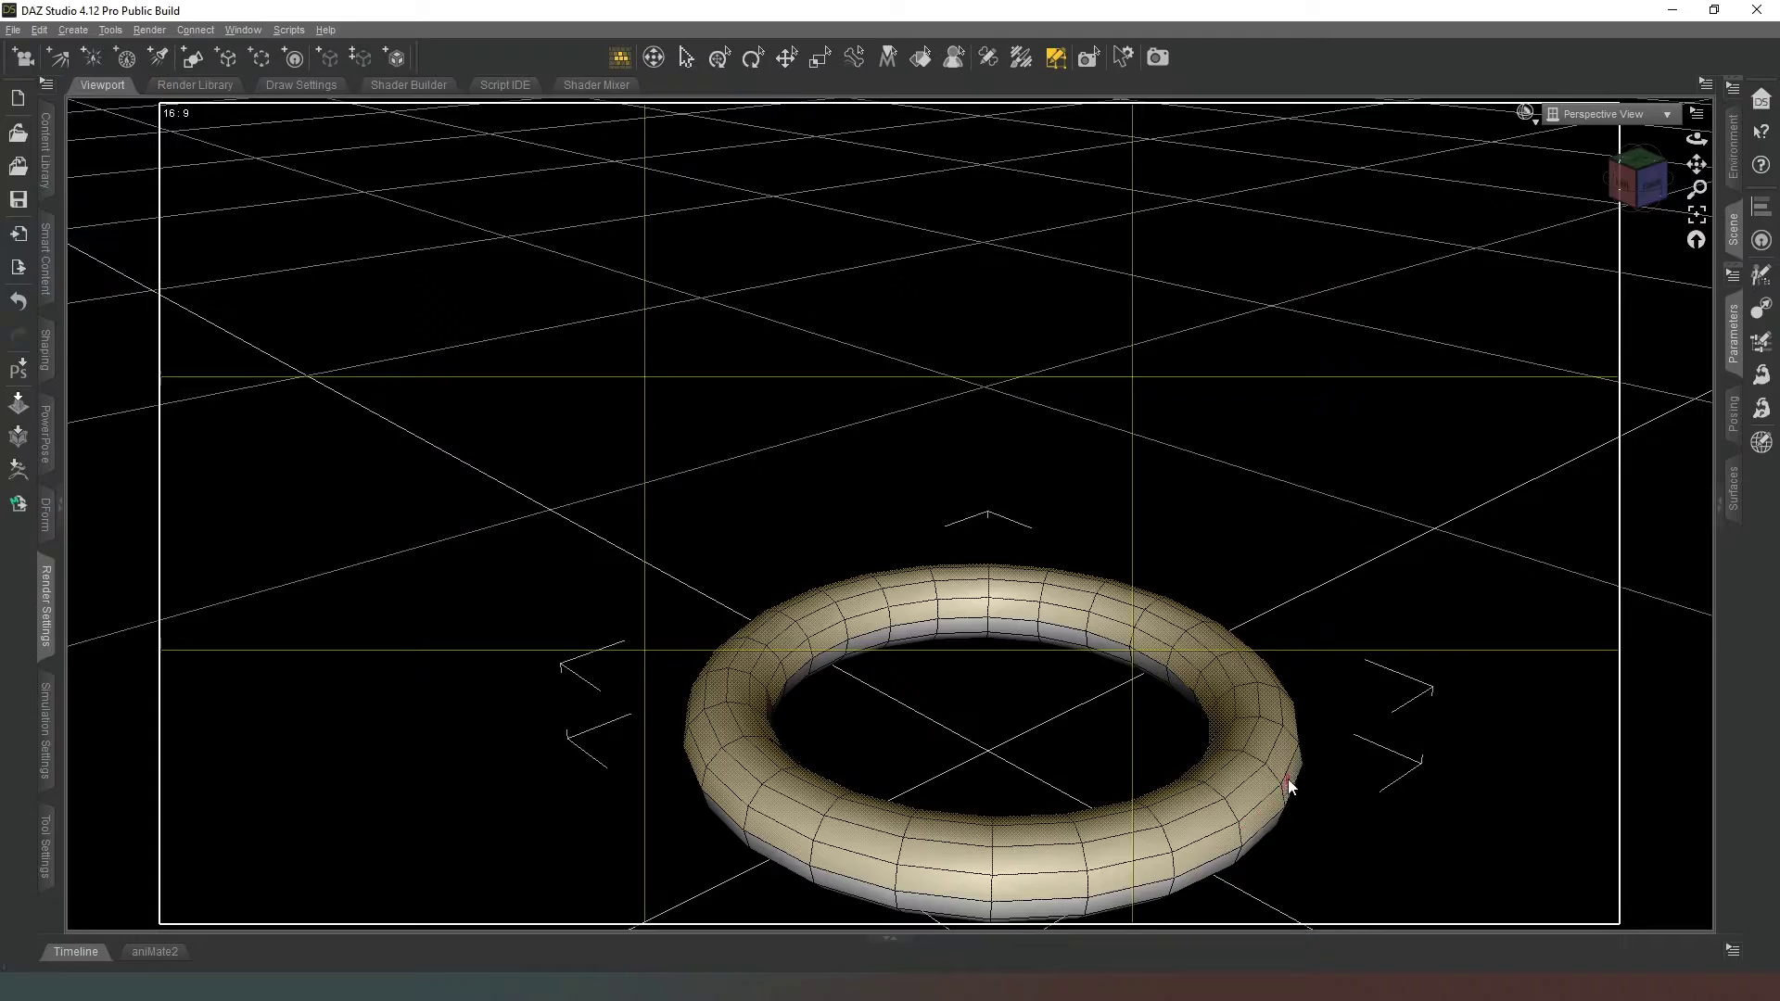
pyautogui.moveTo(1639, 181)
pyautogui.mouseDown()
pyautogui.moveTo(1664, 154)
pyautogui.moveTo(1655, 181)
pyautogui.mouseUp()
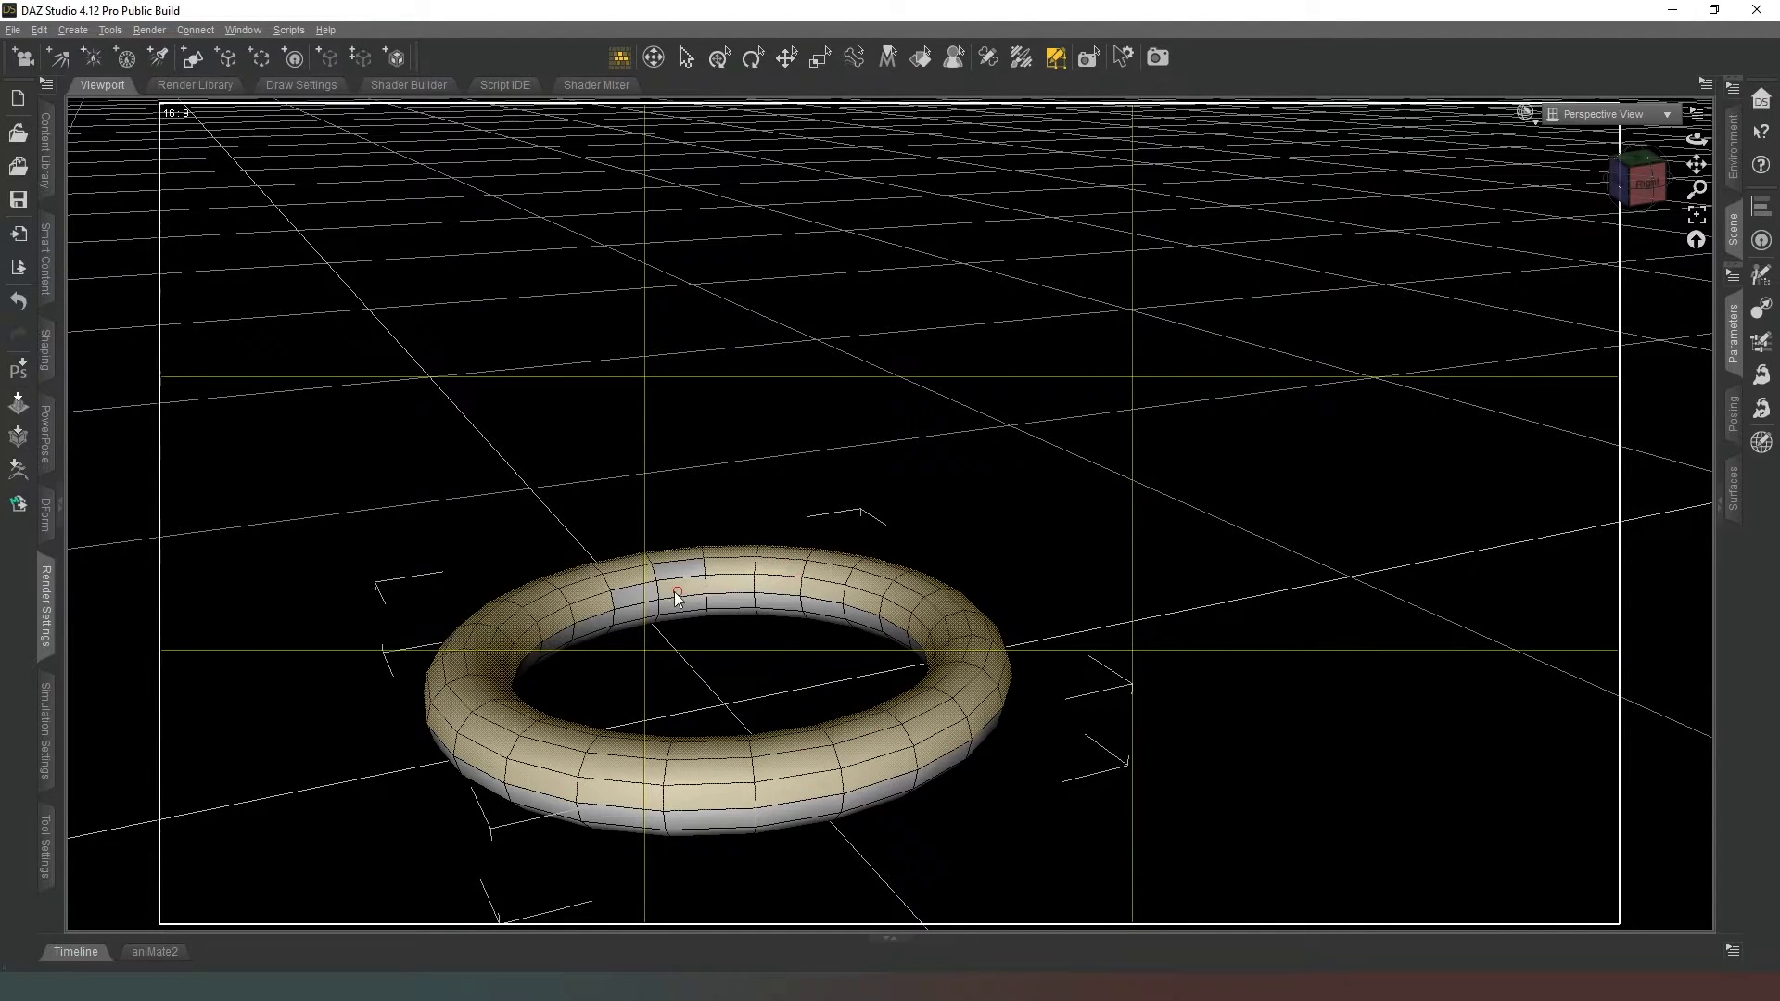
pyautogui.moveTo(1629, 179)
pyautogui.mouseDown()
pyautogui.moveTo(1638, 207)
pyautogui.moveTo(1632, 180)
pyautogui.mouseUp()
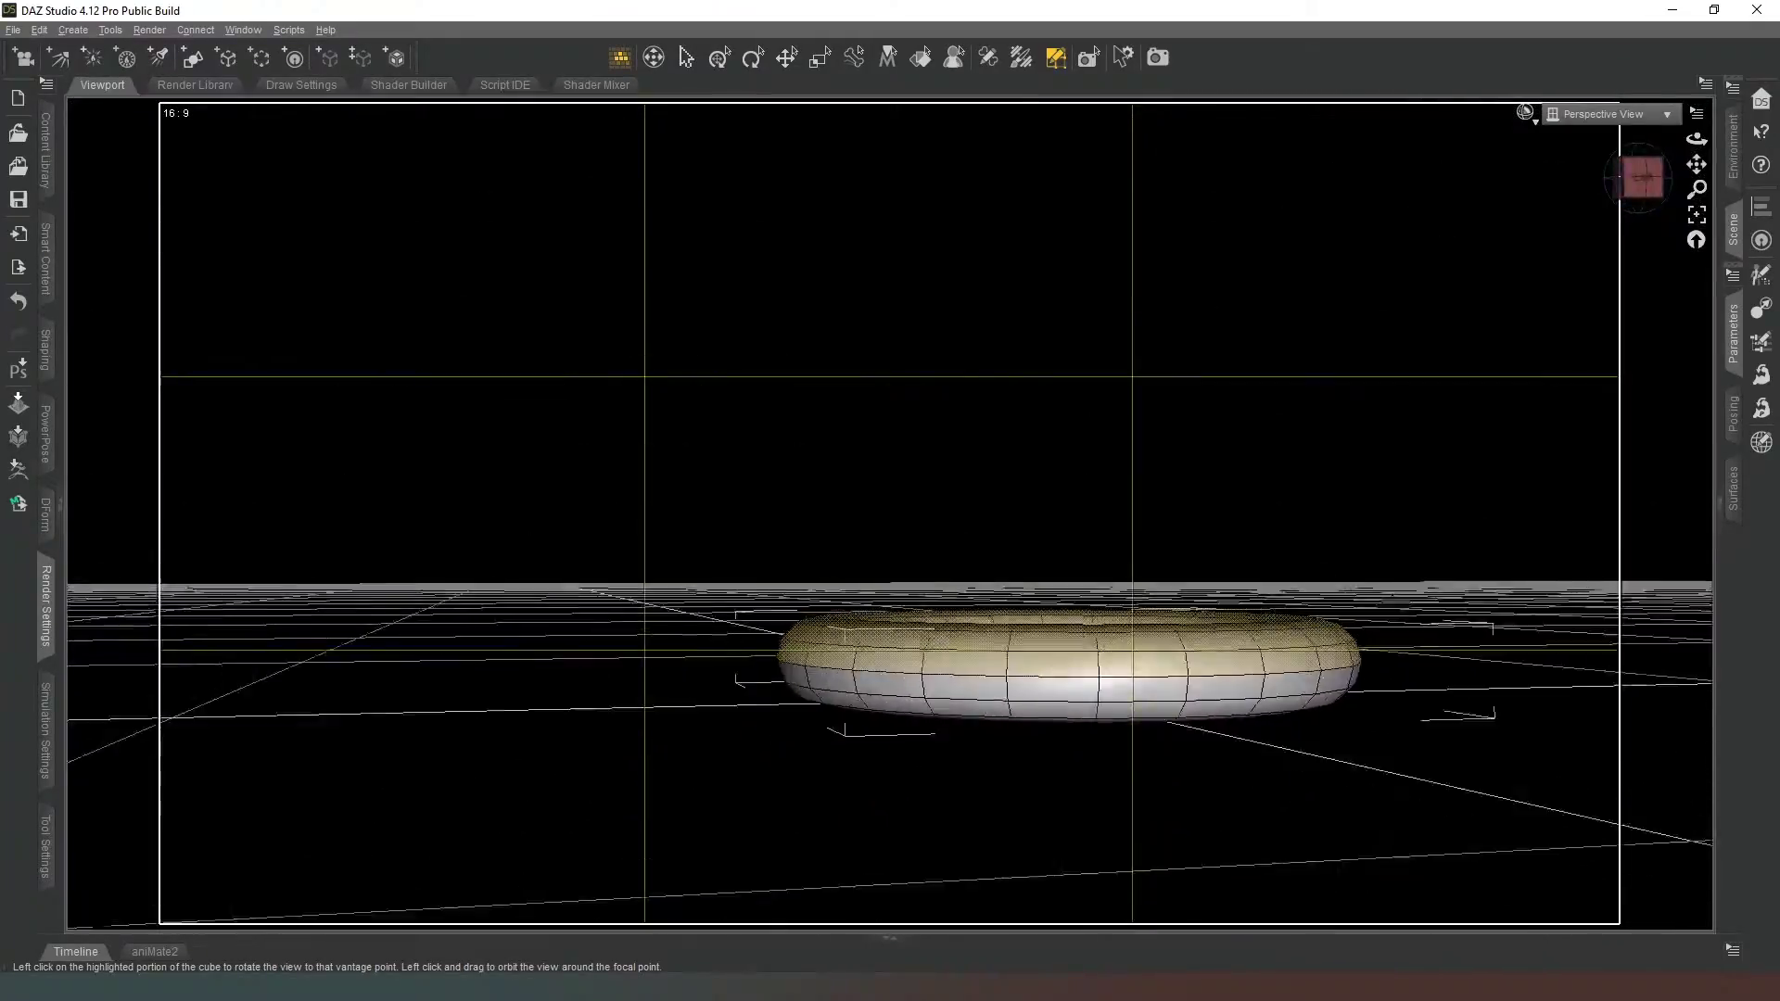
pyautogui.moveTo(1643, 178); pyautogui.dragTo(1582, 214)
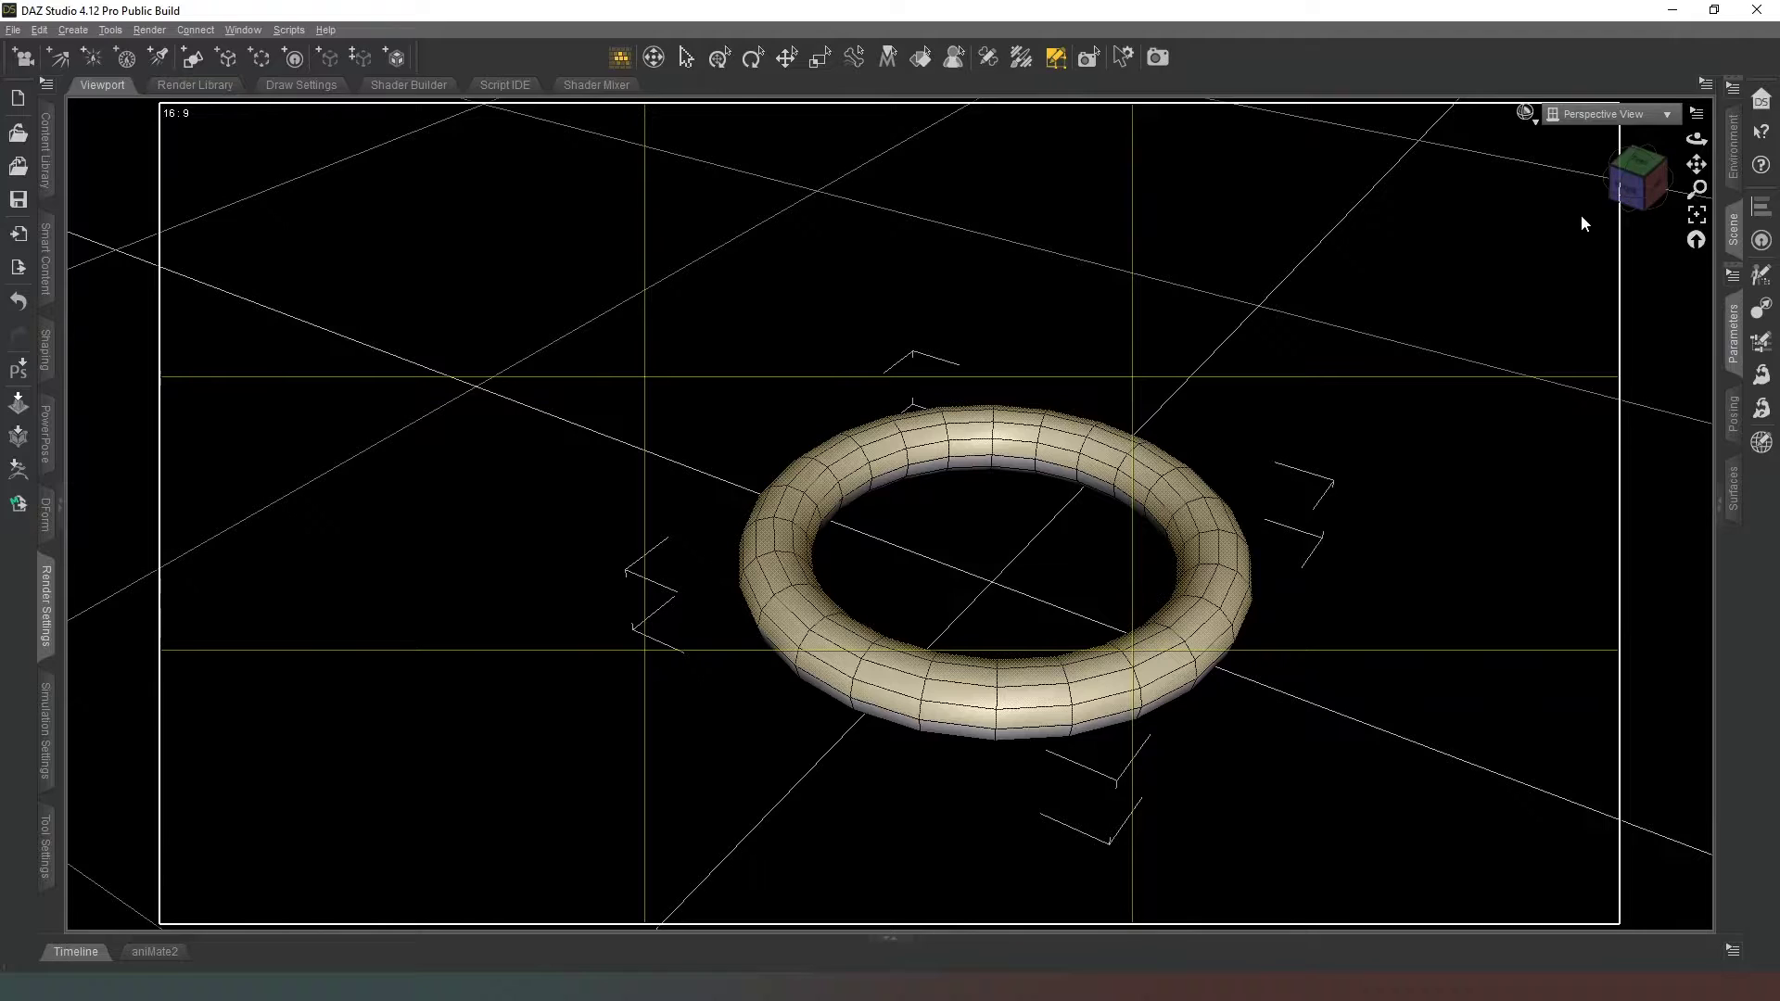
# Step: Delete the 144 selected polygons via Geometry Editing, confirming with Yes, leaving an open half-ring
pyautogui.rightClick(1217, 567)
pyautogui.moveTo(1240, 577)
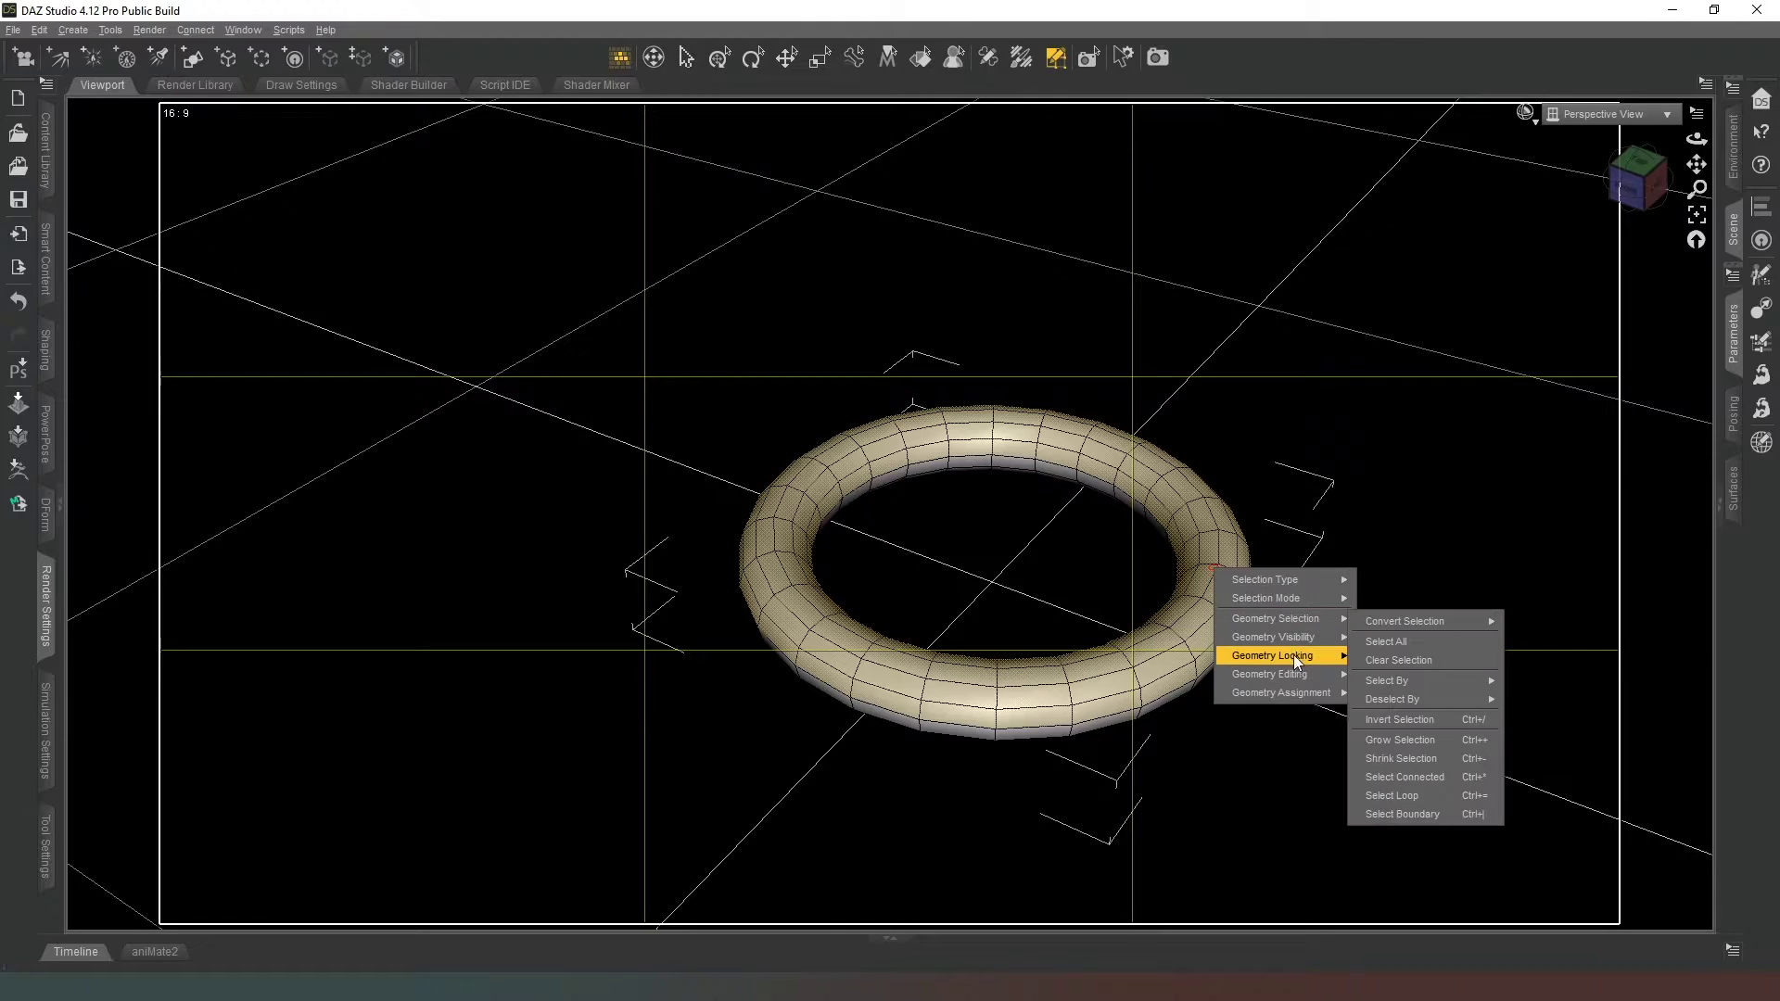
pyautogui.moveTo(1296, 674)
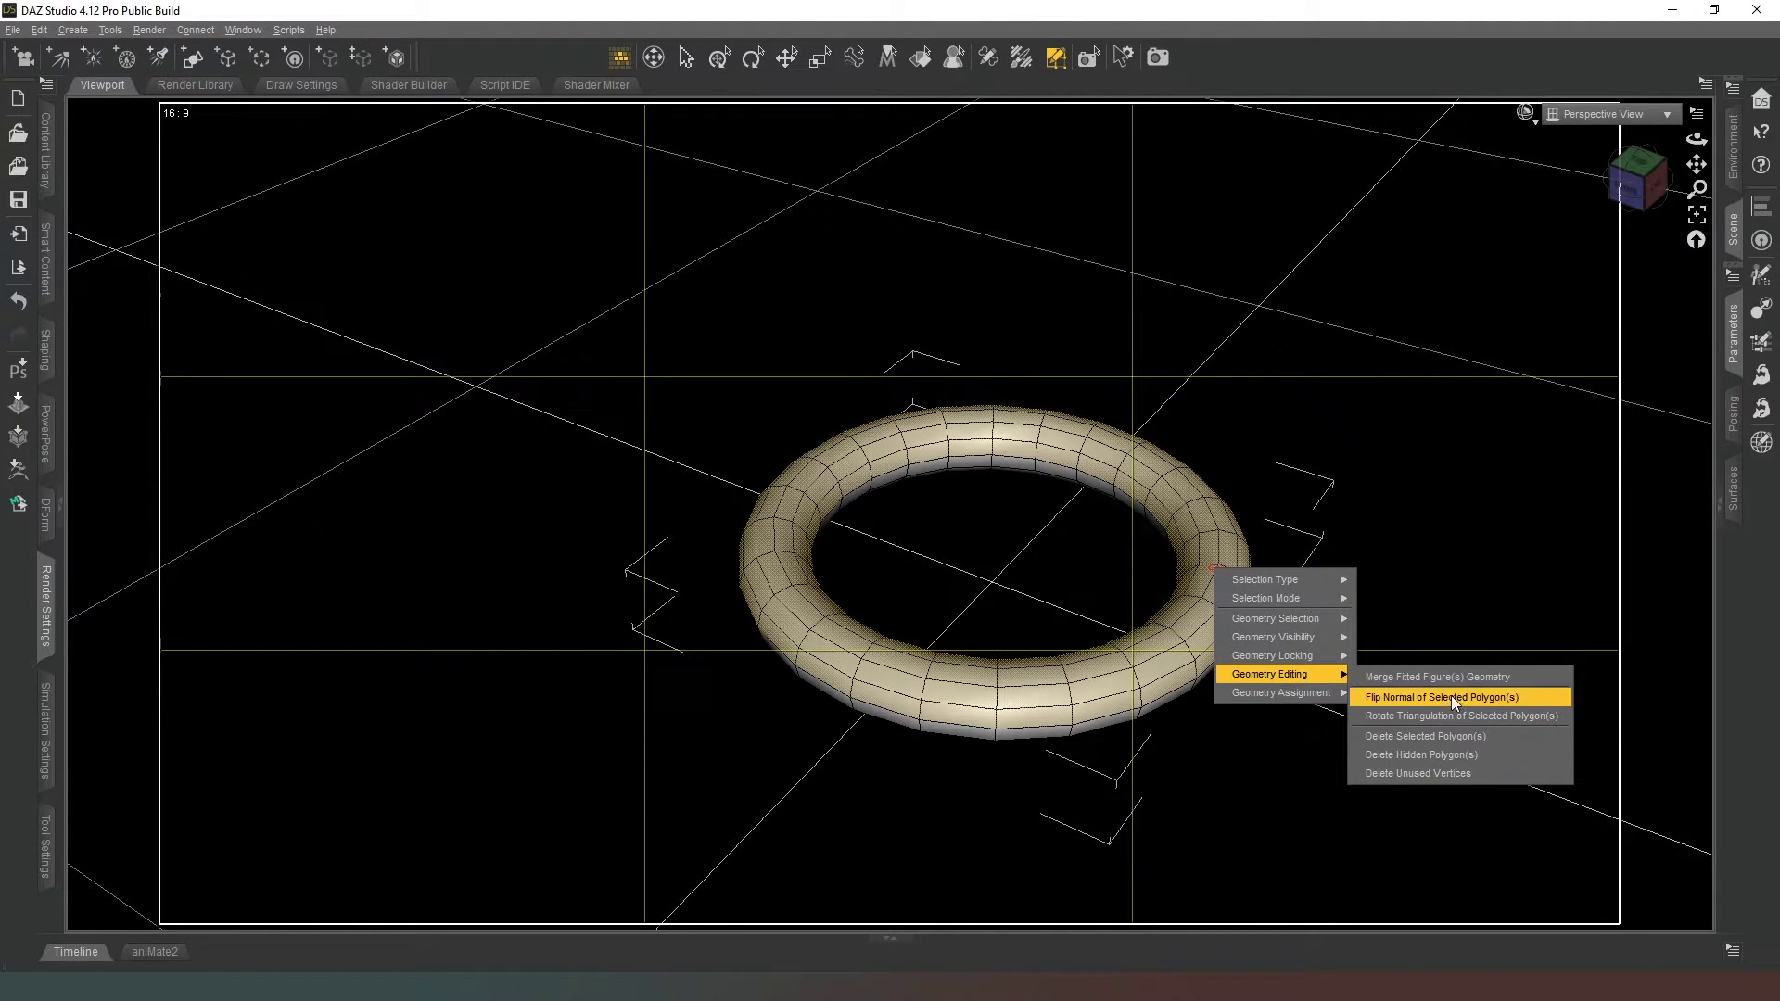
pyautogui.click(1512, 736)
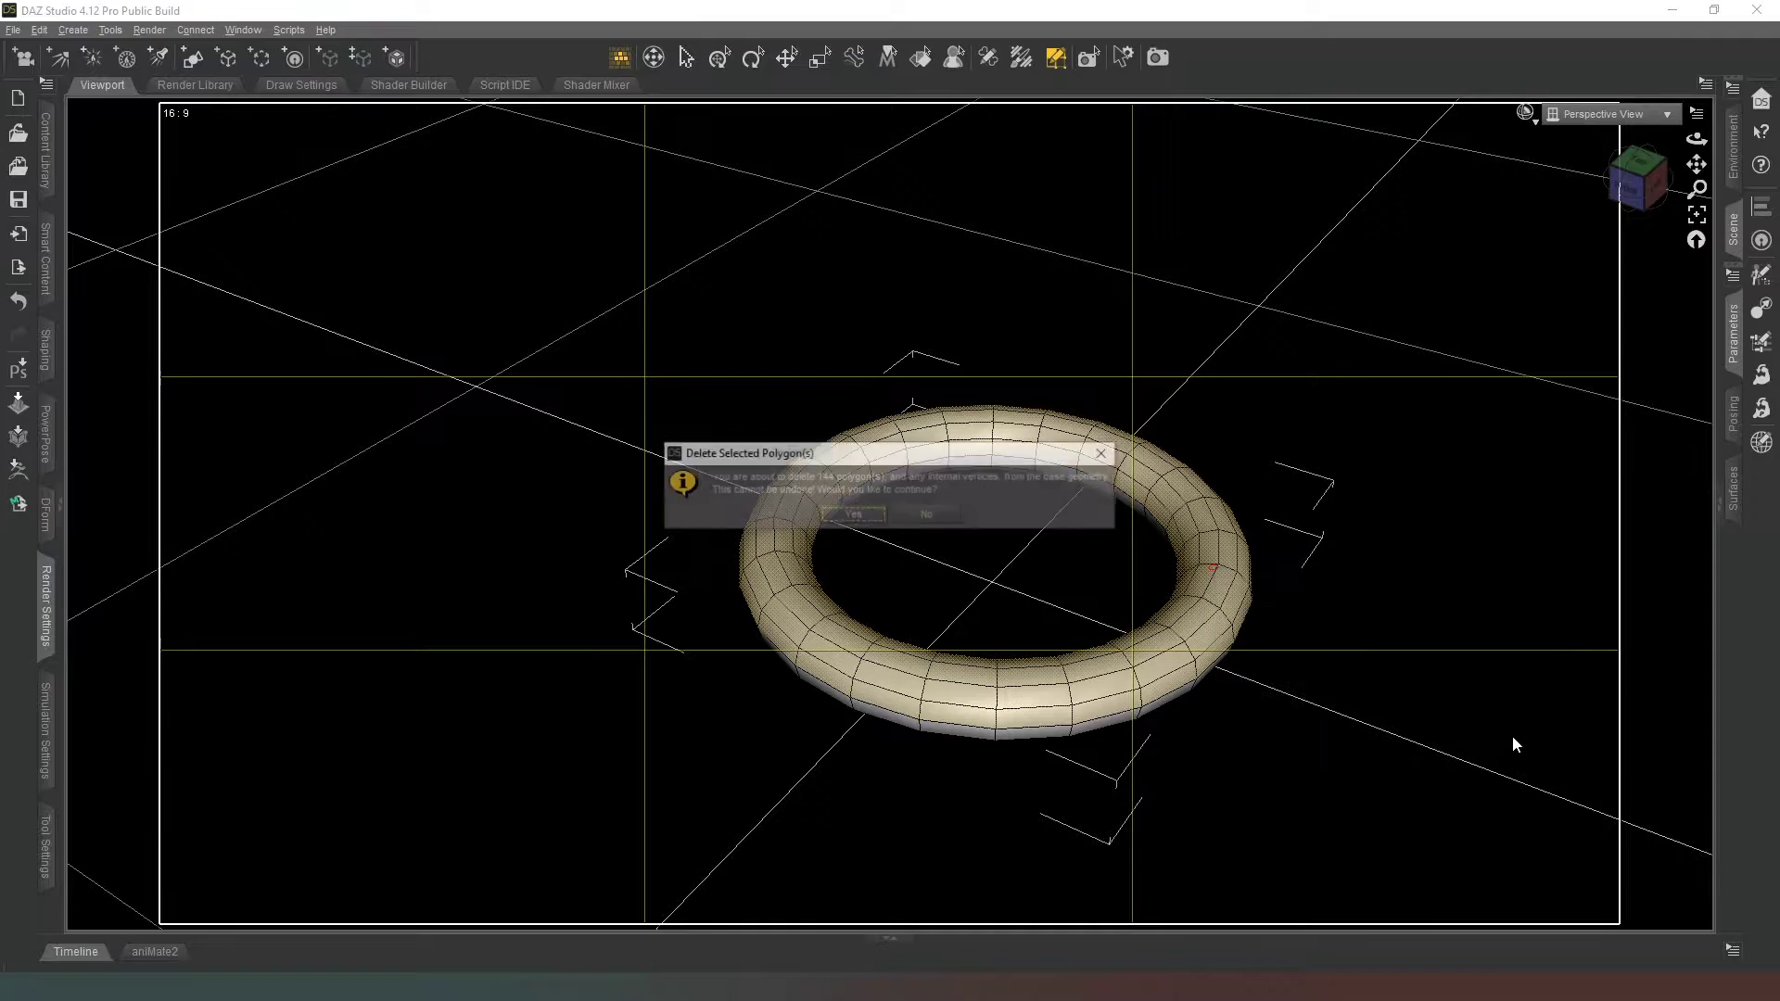
pyautogui.click(859, 517)
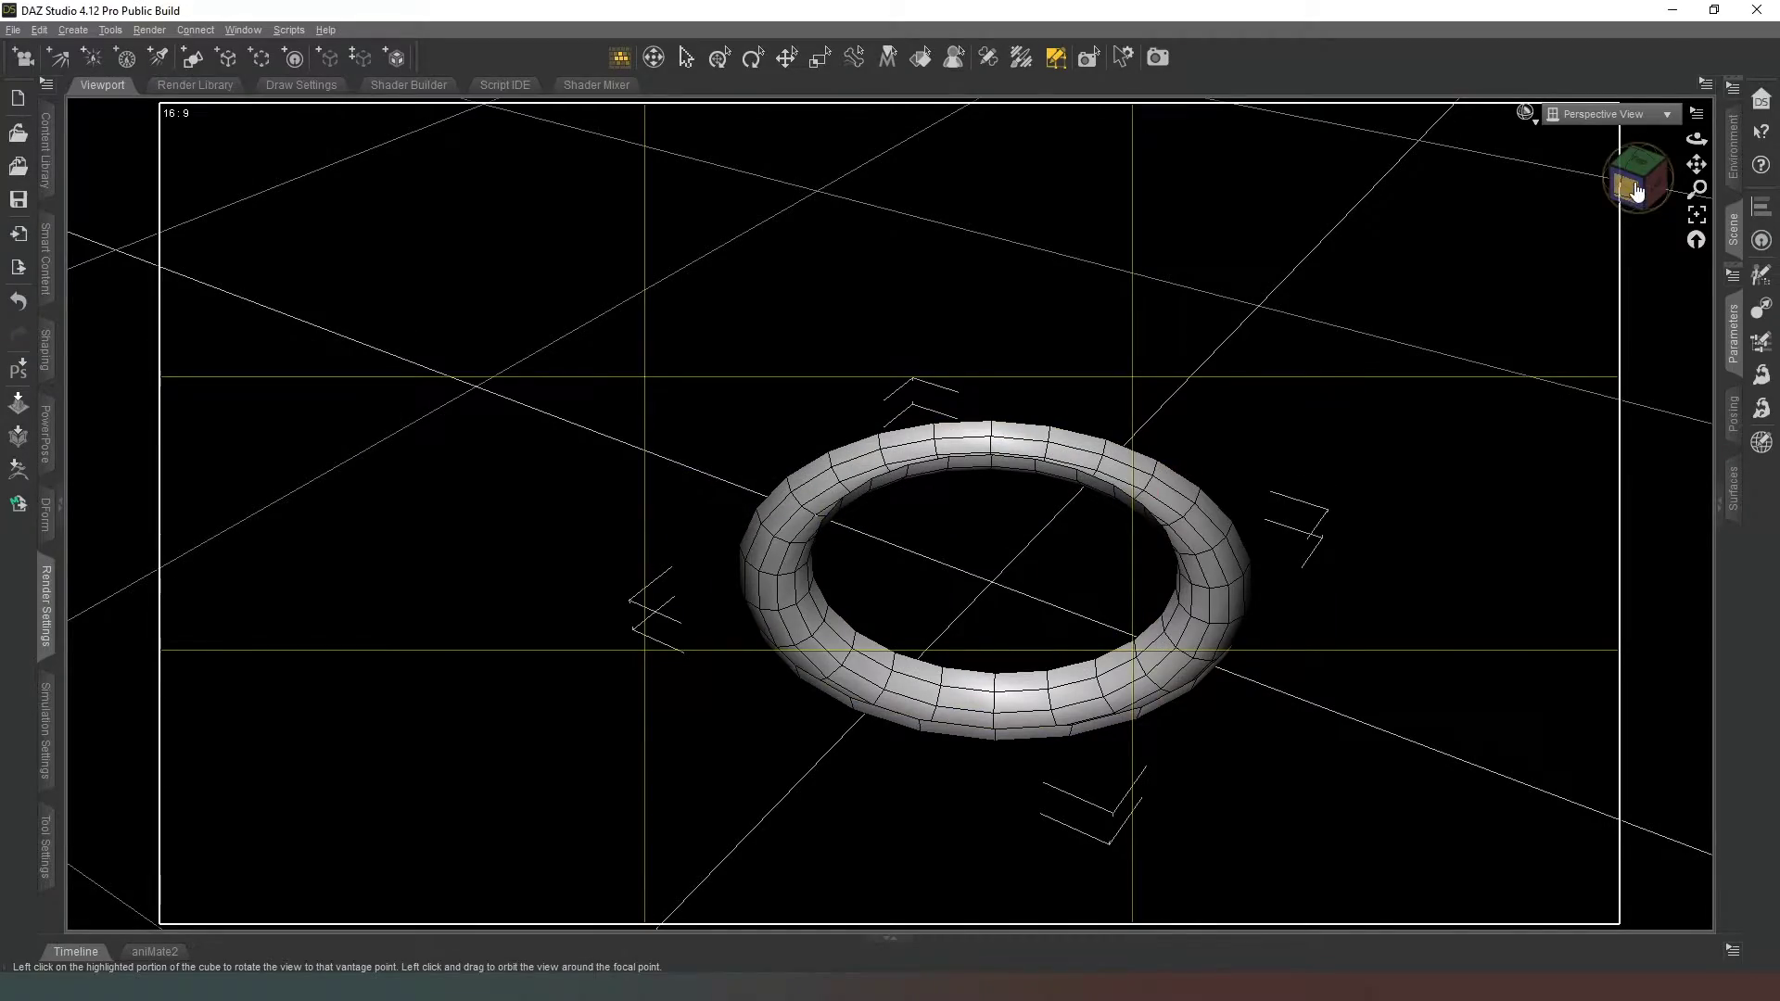
pyautogui.click(1629, 212)
pyautogui.moveTo(1632, 178); pyautogui.dragTo(1637, 135)
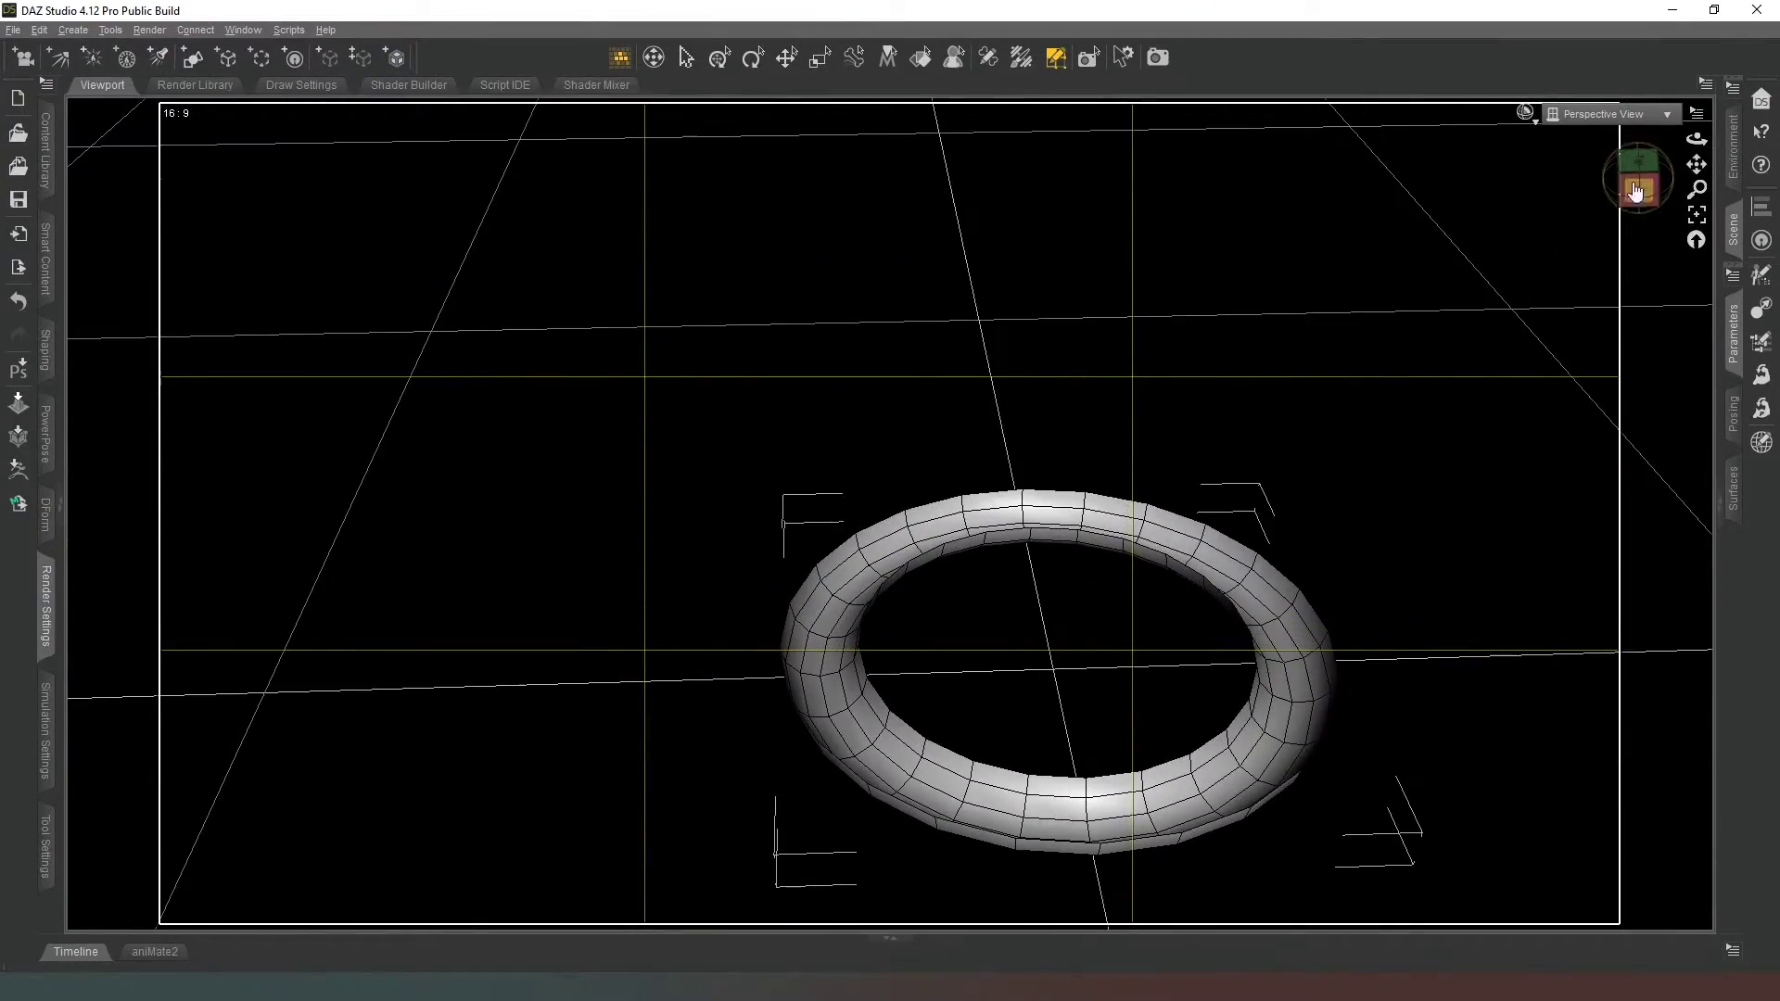
# Step: Create a second, slimmer torus with a smaller major diameter to sit inside the first ring
pyautogui.click(193, 58)
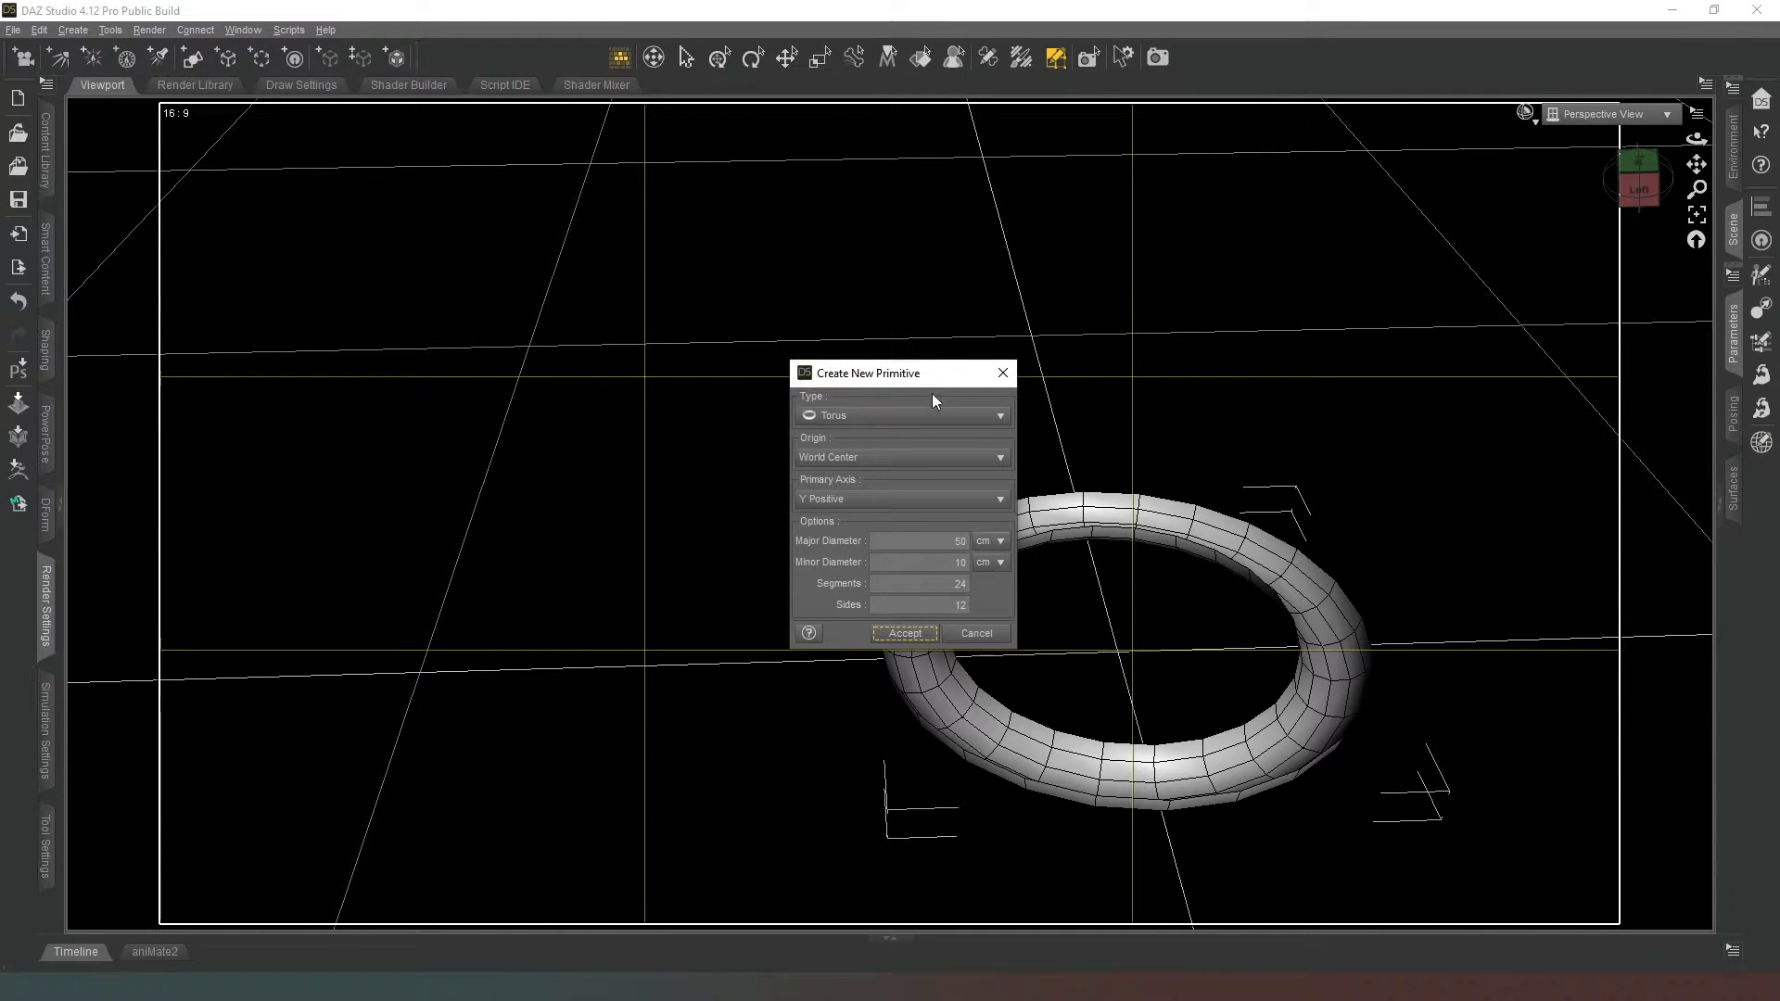
pyautogui.click(951, 533)
pyautogui.write('47')
pyautogui.write('3')
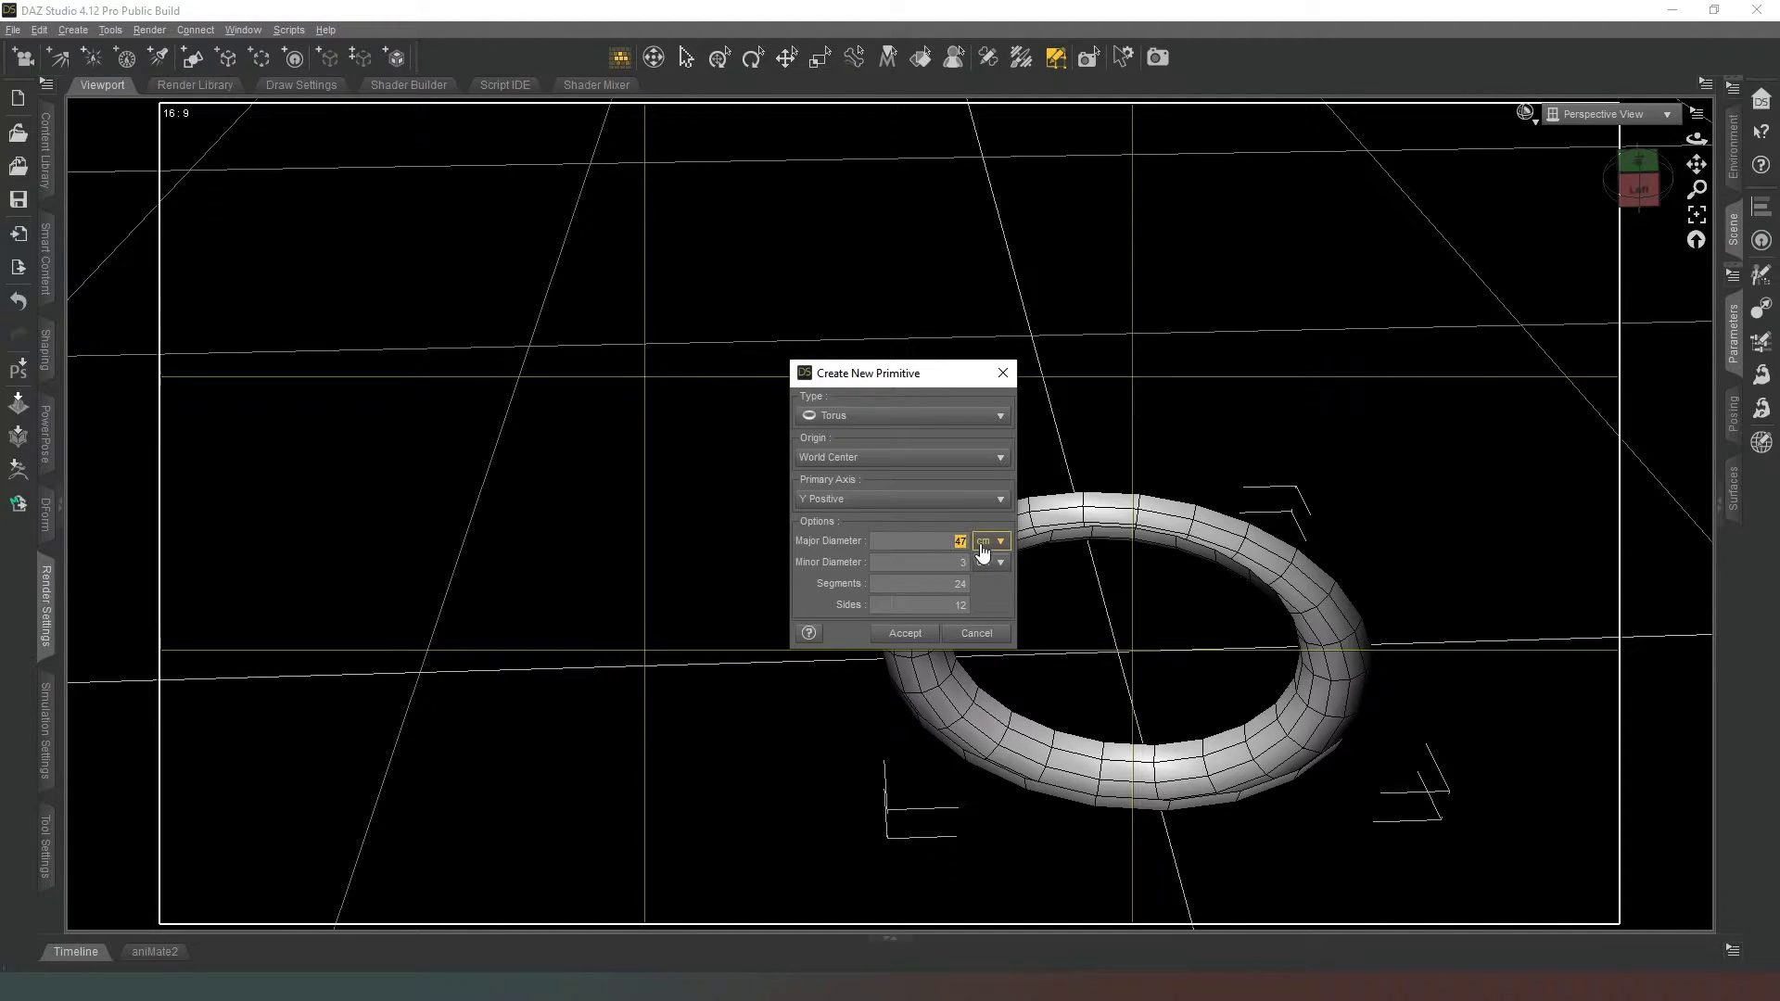
pyautogui.write('50')
pyautogui.click(920, 638)
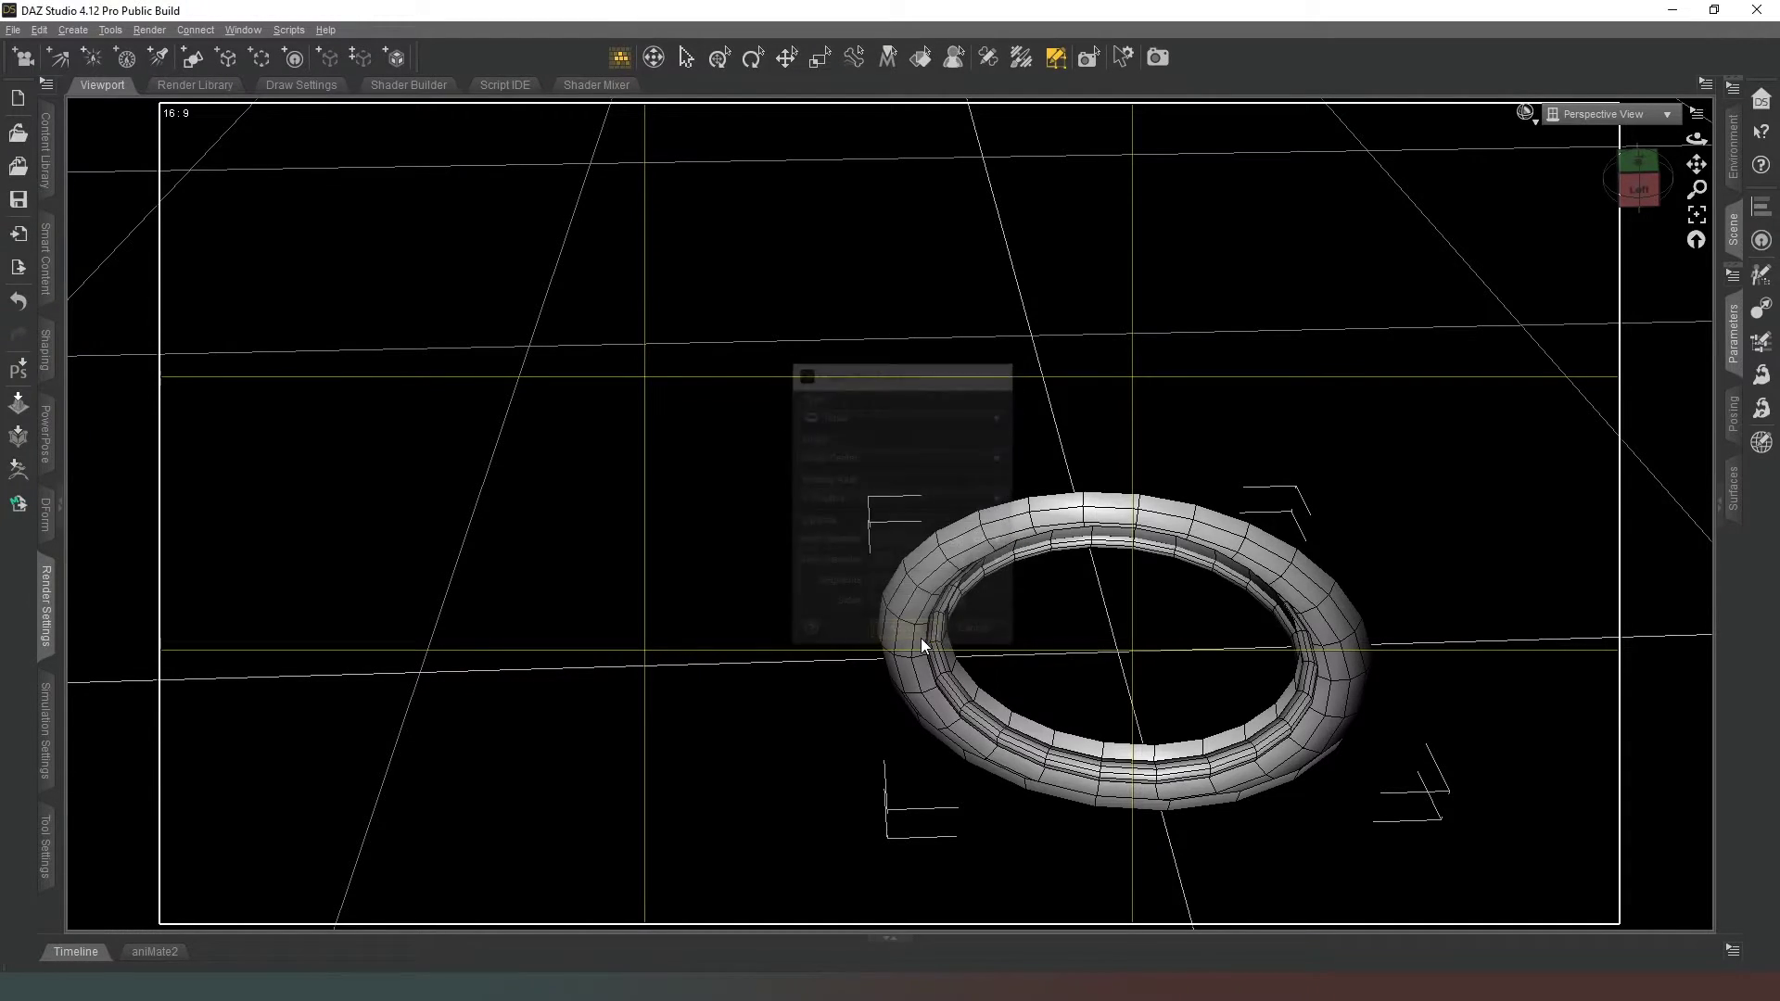
pyautogui.moveTo(1637, 171); pyautogui.dragTo(1660, 306)
# Step: Select Torus (2) in the Scene pane and scale it up to 110%
pyautogui.click(1732, 232)
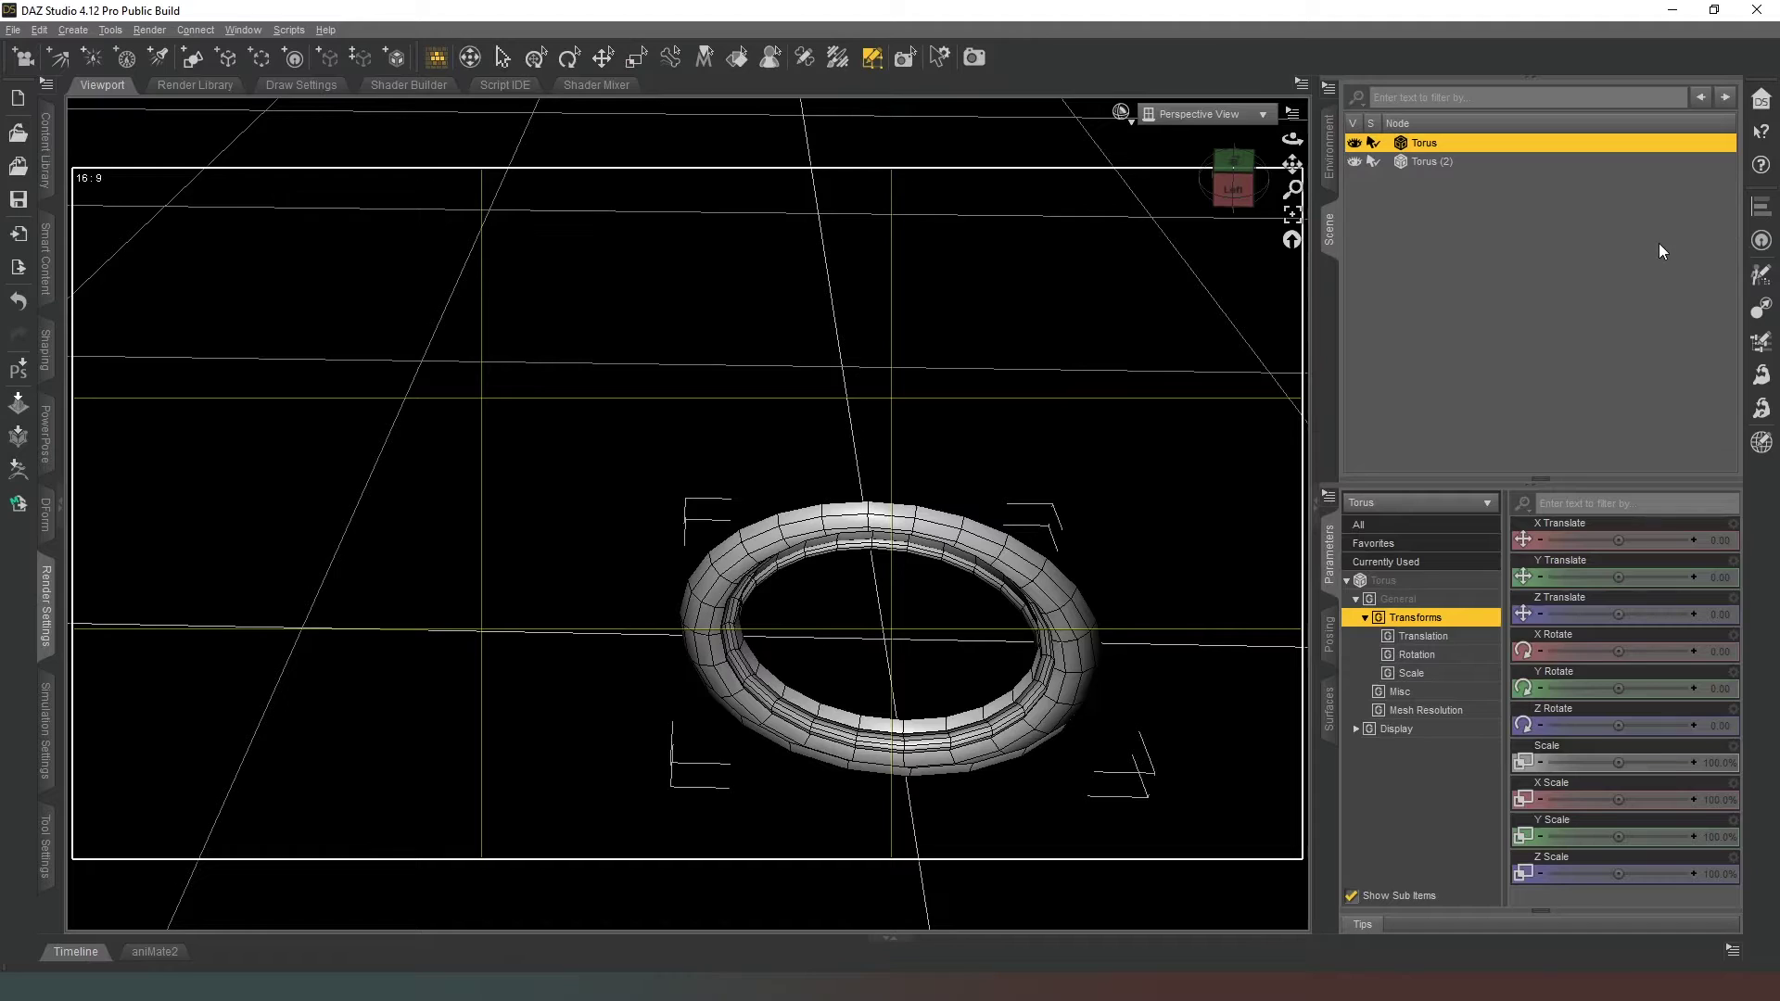
pyautogui.click(1515, 162)
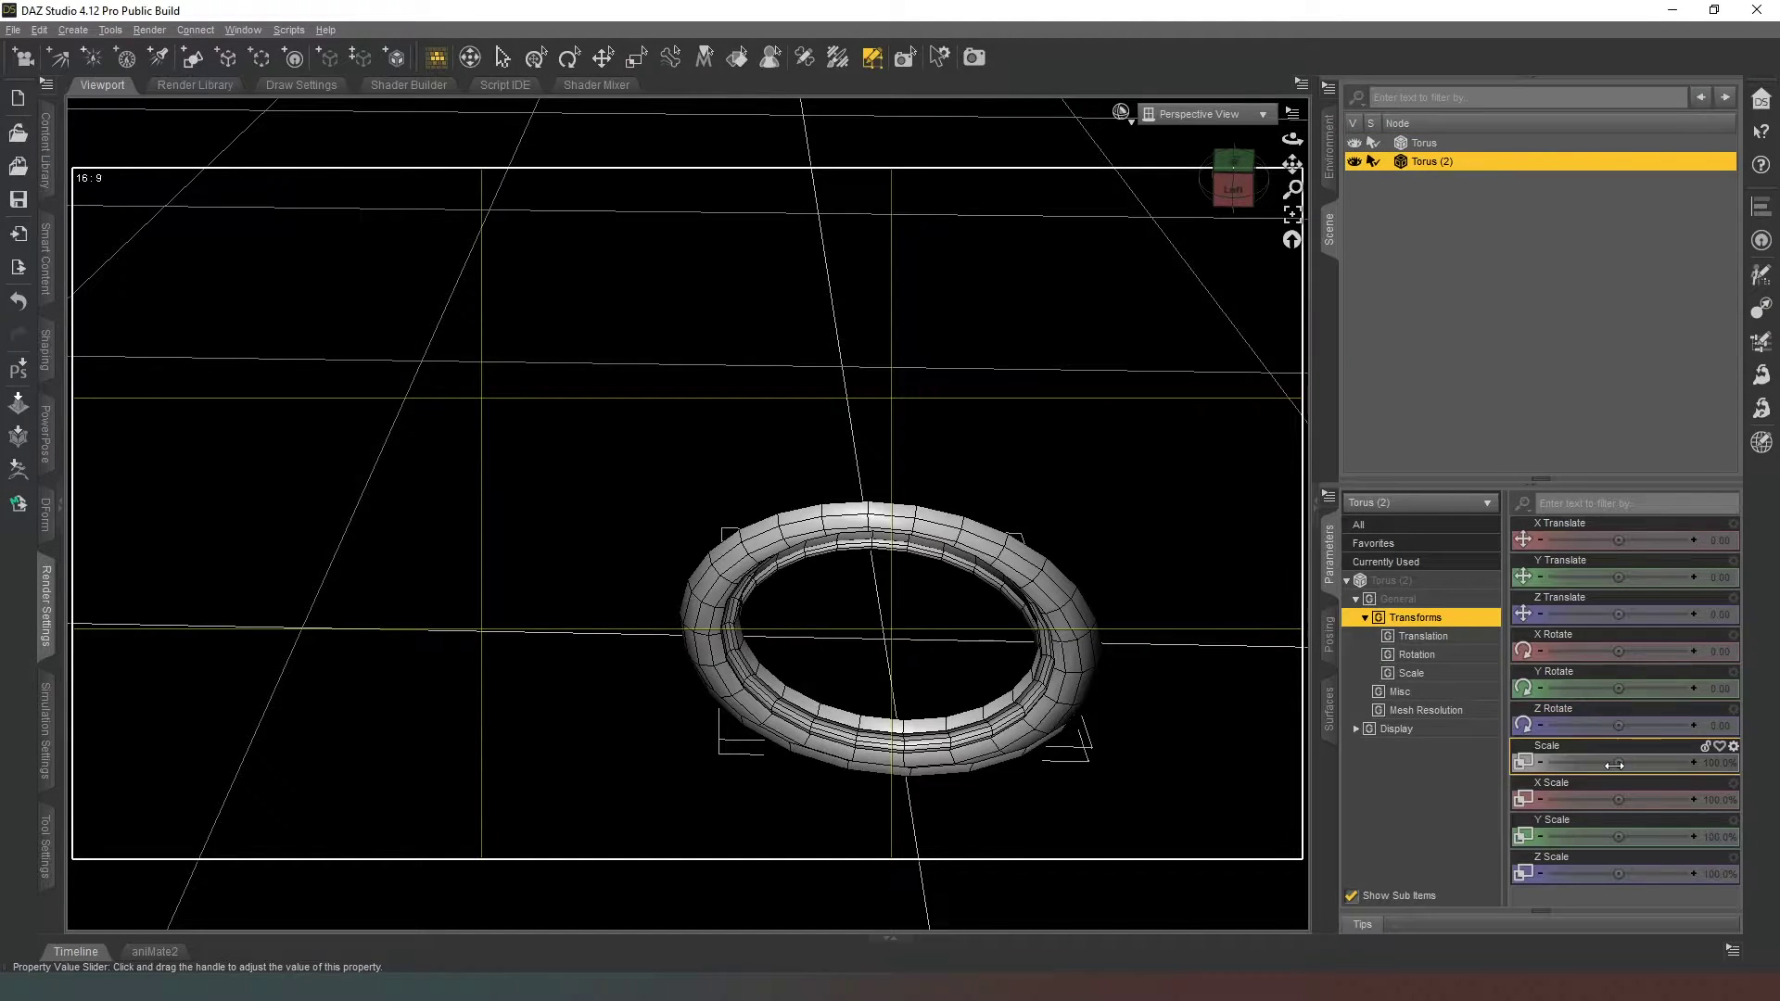
pyautogui.moveTo(1614, 766); pyautogui.dragTo(1643, 766)
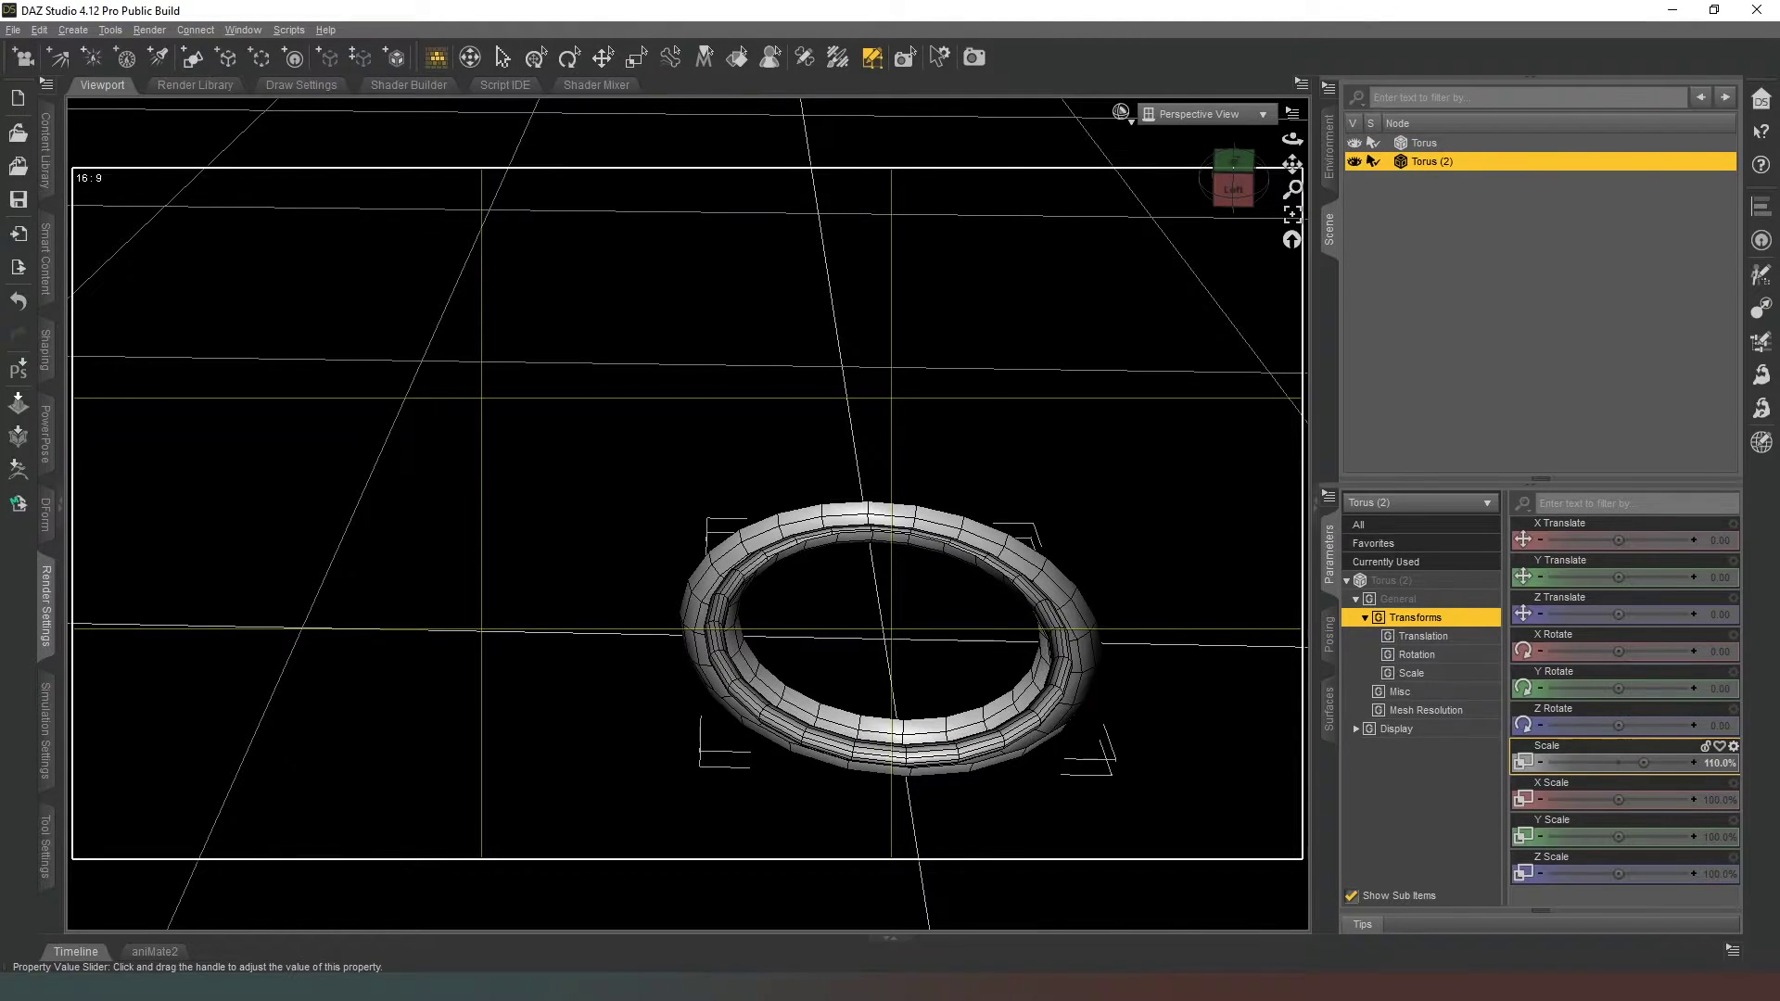
pyautogui.moveTo(1222, 185)
pyautogui.mouseDown()
pyautogui.moveTo(1233, 176)
pyautogui.moveTo(1231, 199)
pyautogui.moveTo(1232, 182)
pyautogui.mouseUp()
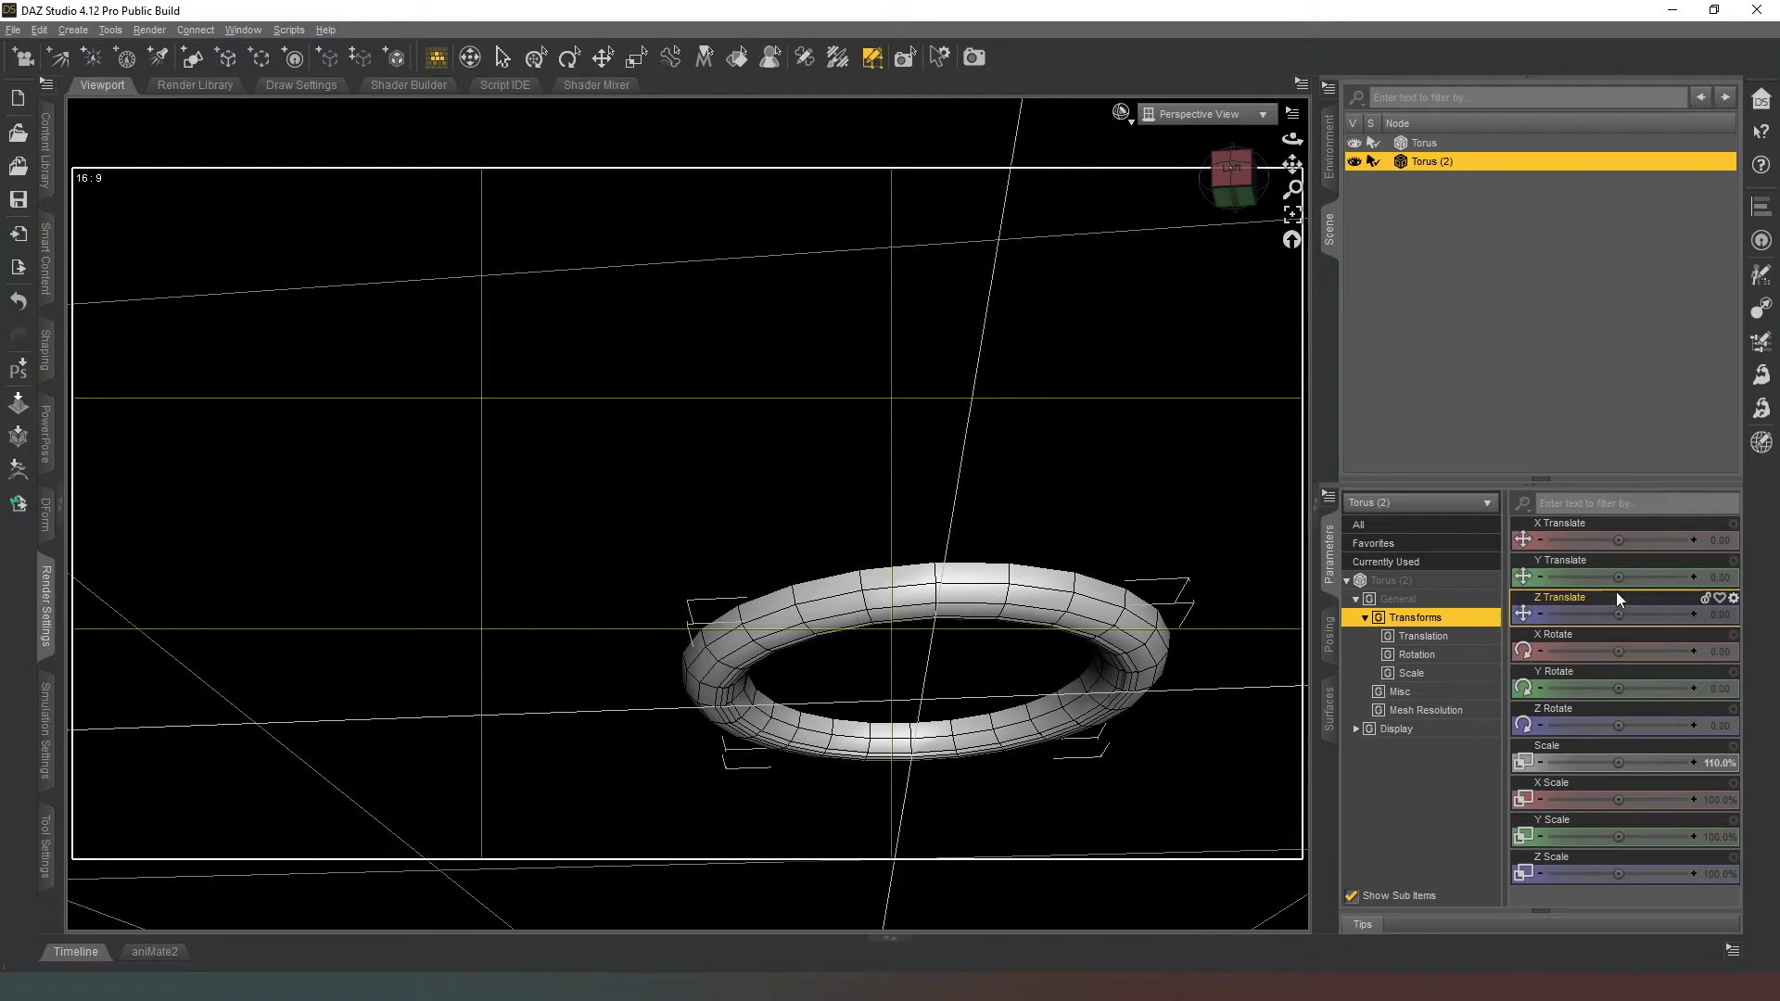
# Step: Set Torus (2)'s Y Translate to 0.75, then raise it to 1.25
pyautogui.click(1713, 581)
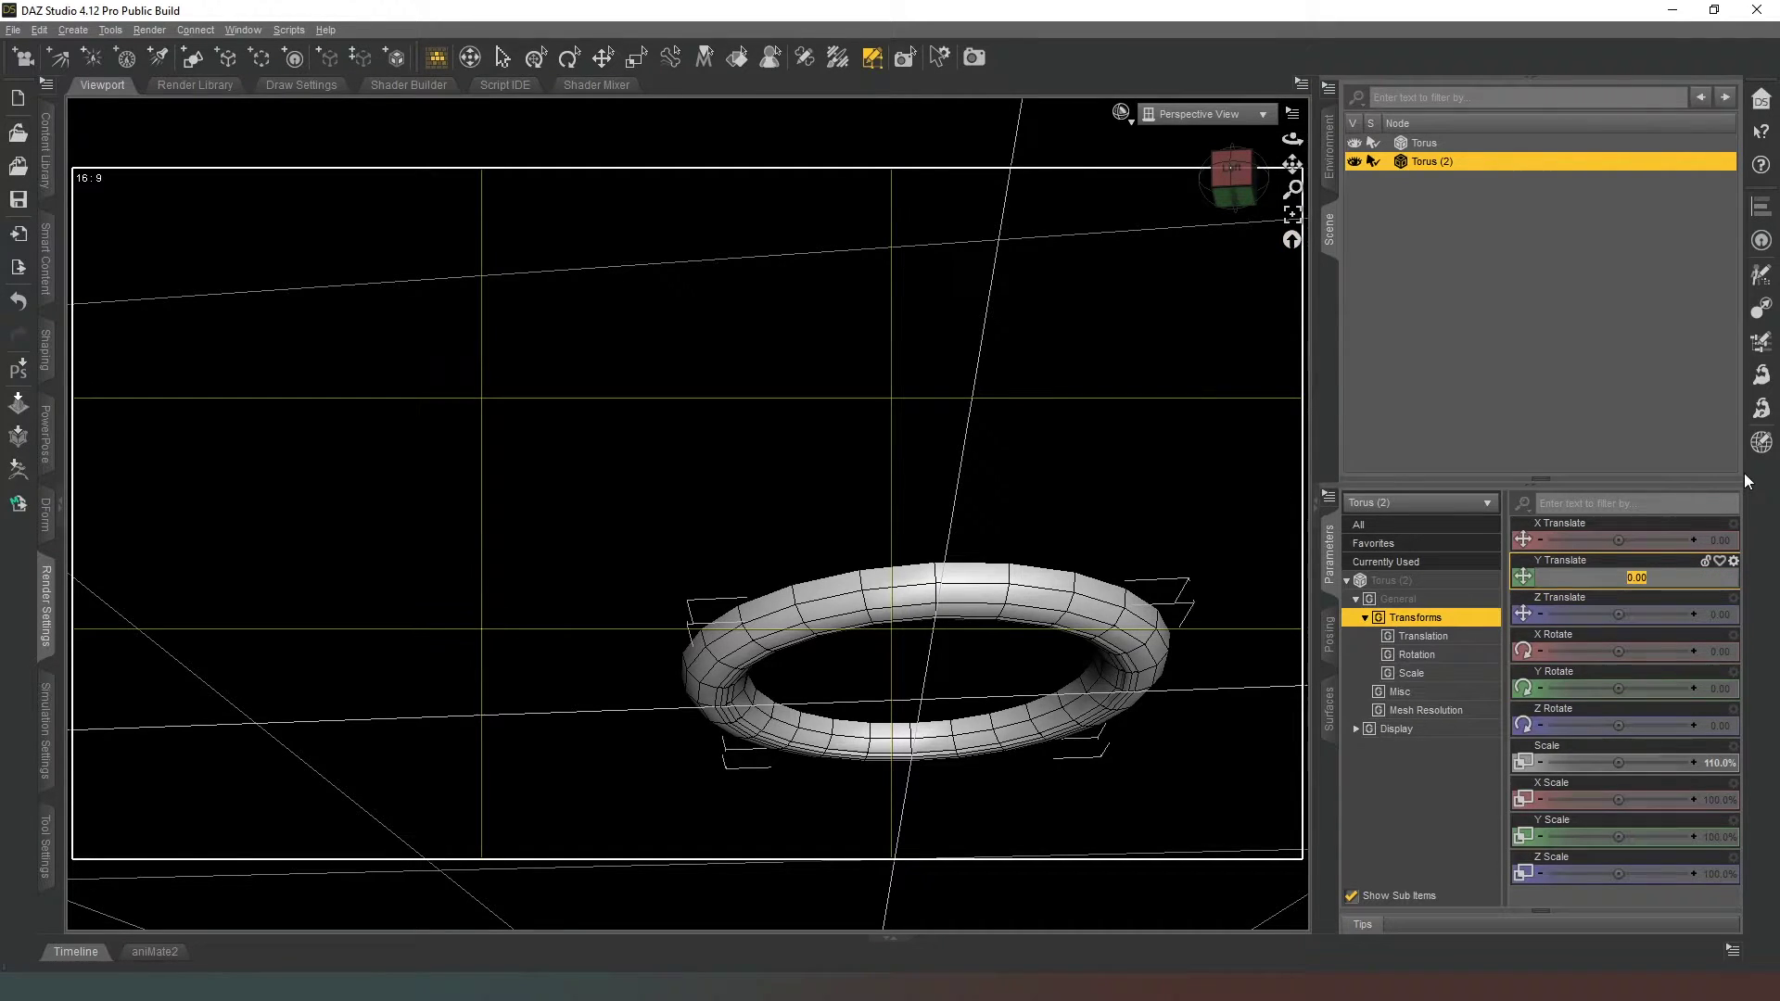
pyautogui.write('0.75')
pyautogui.press('Return')
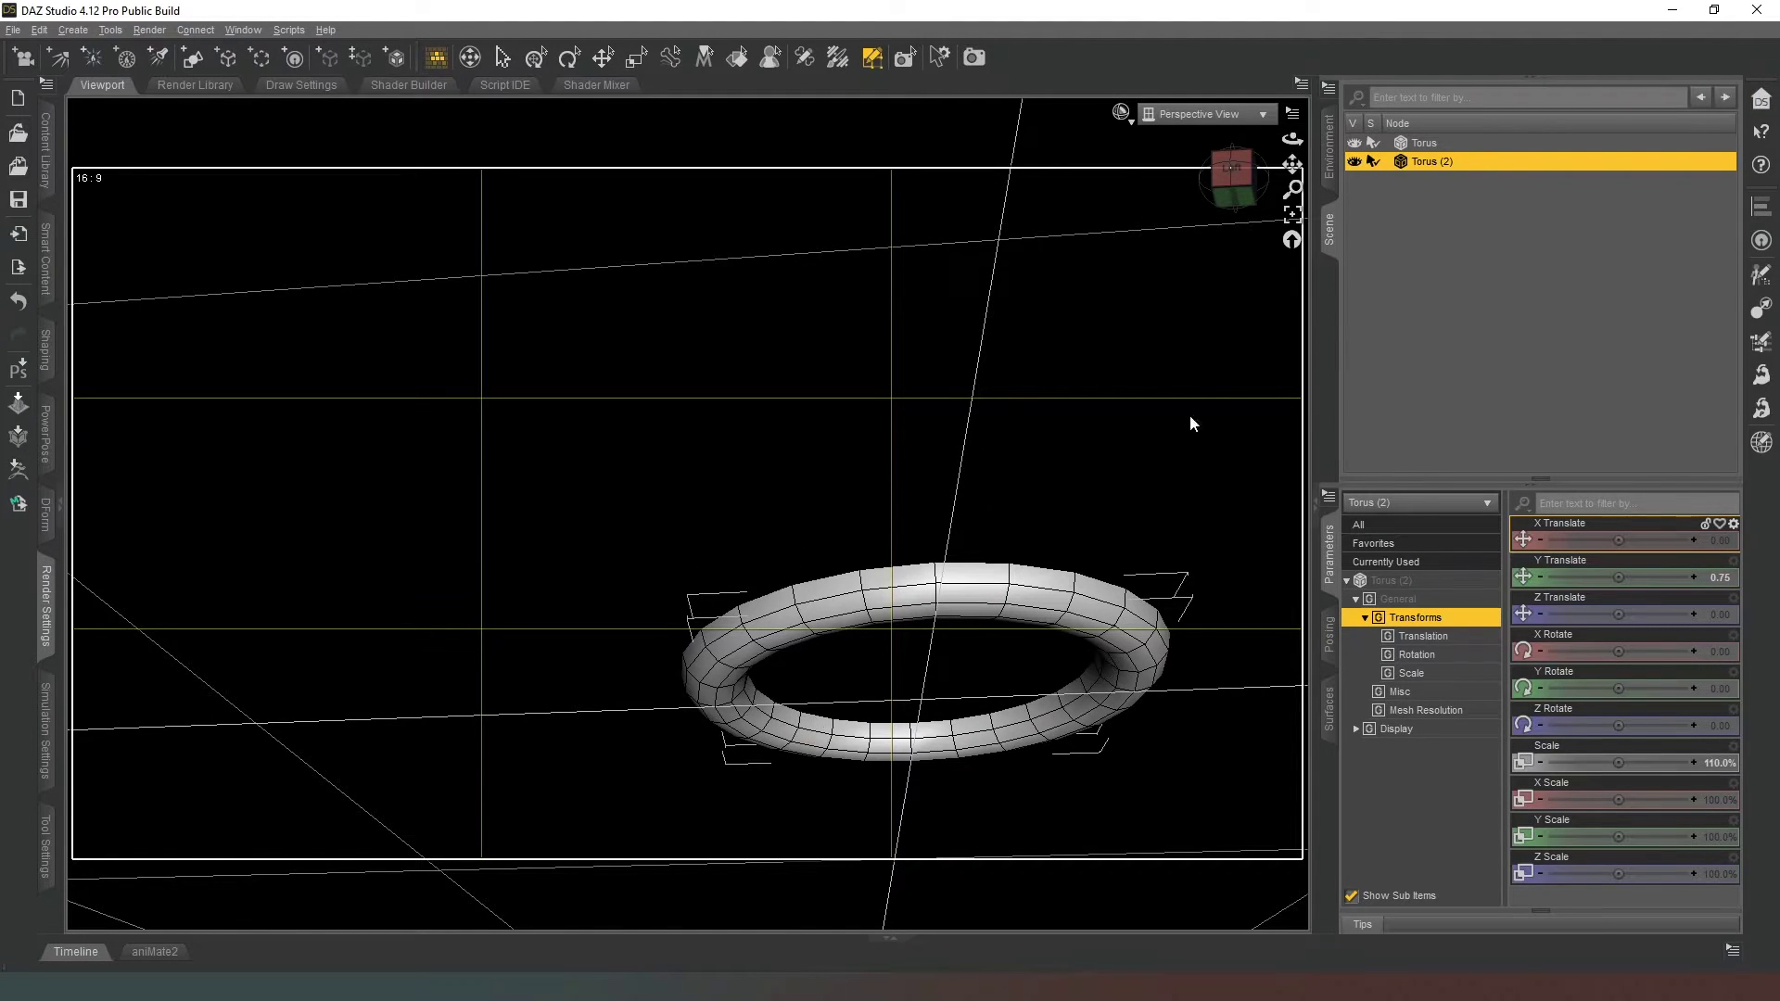
pyautogui.moveTo(1233, 176); pyautogui.dragTo(1215, 248)
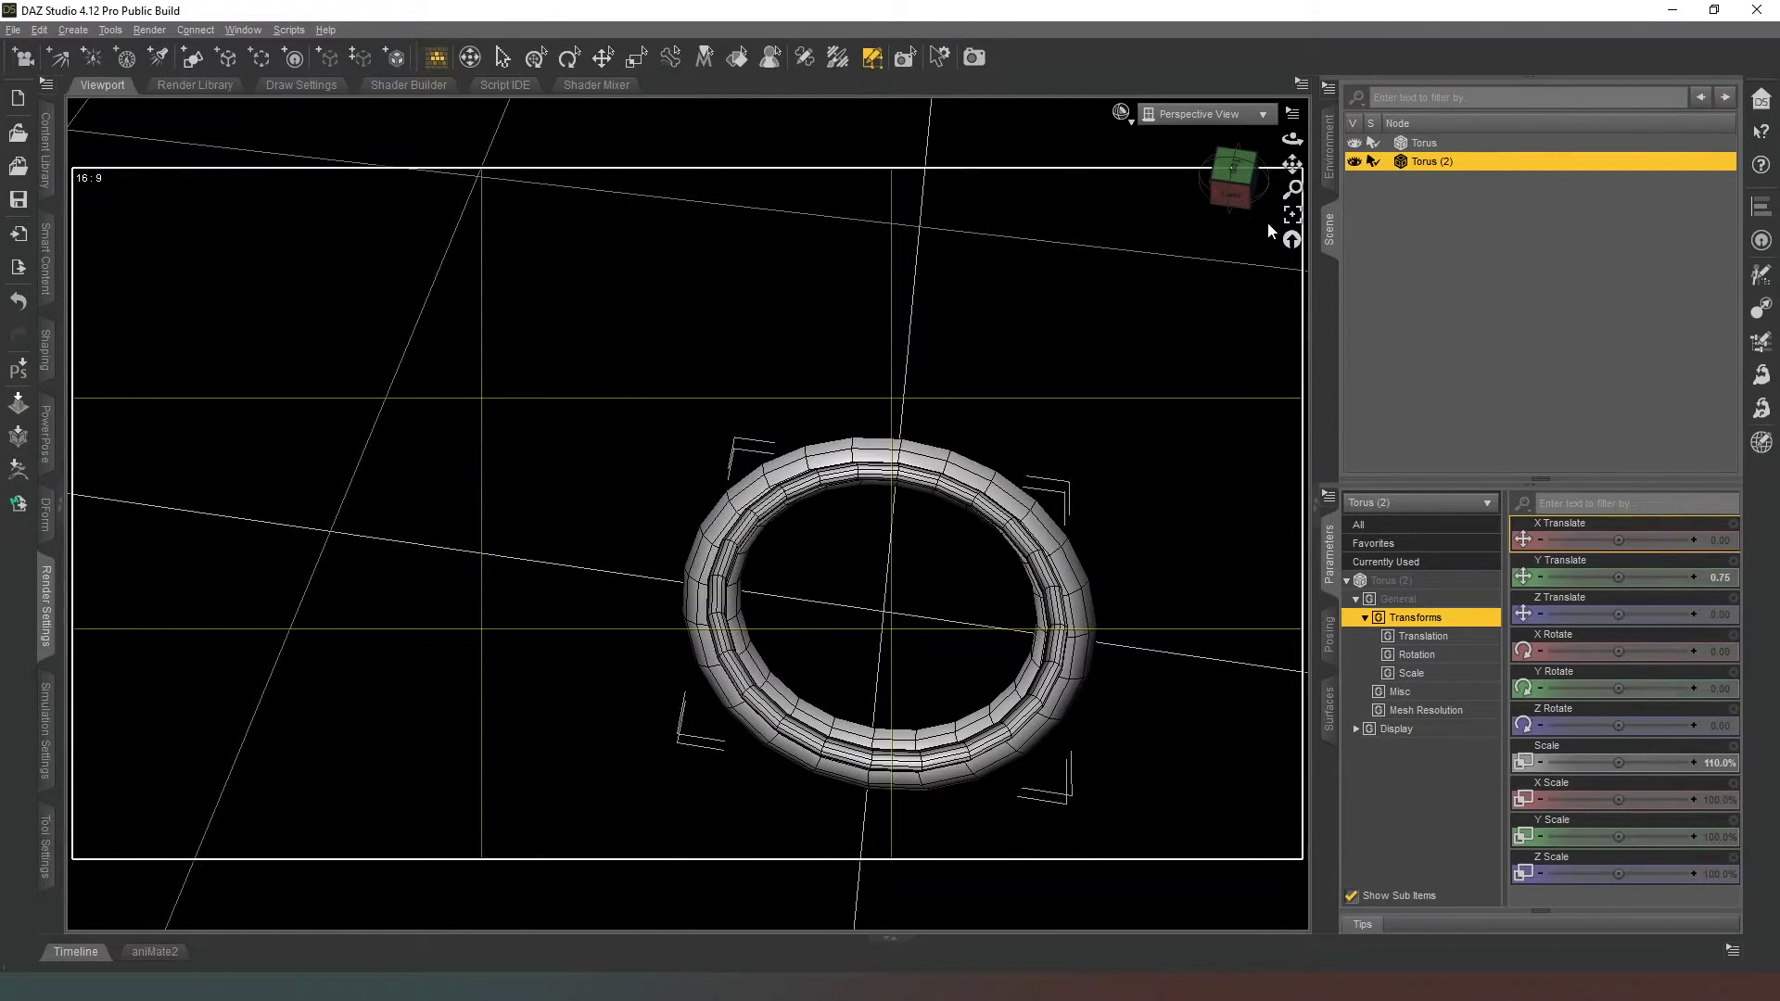
pyautogui.moveTo(1233, 186); pyautogui.dragTo(1233, 129)
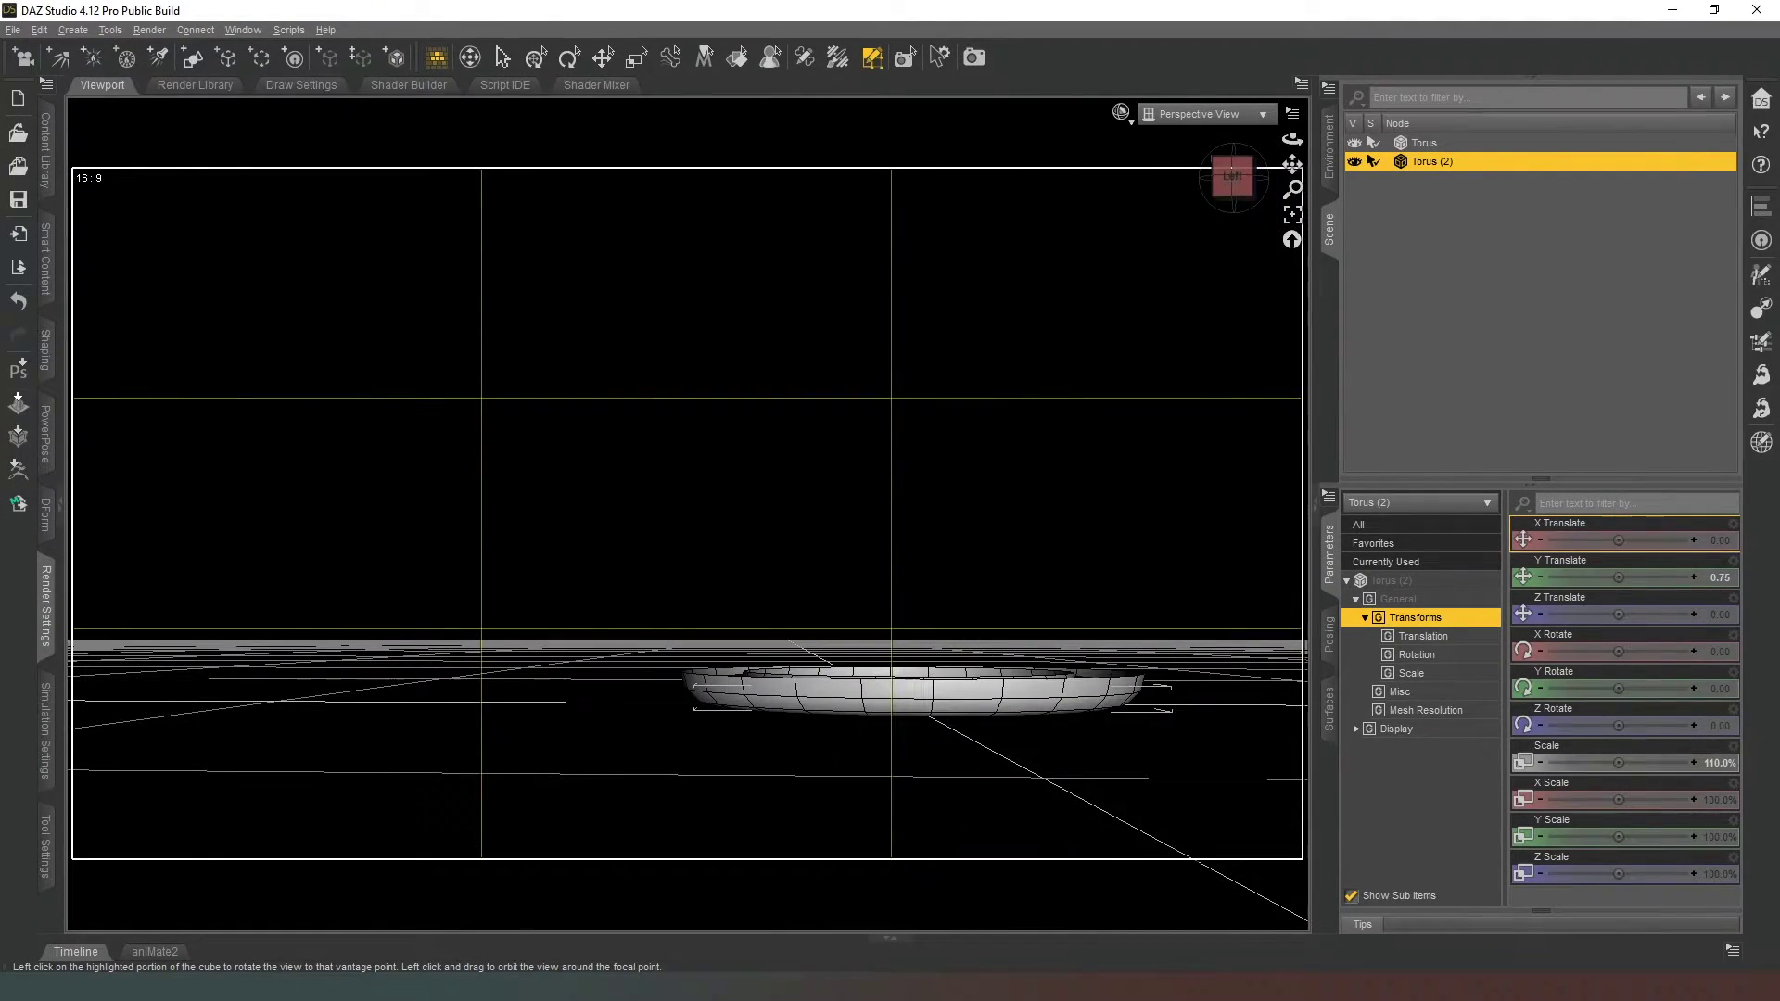
pyautogui.click(1717, 577)
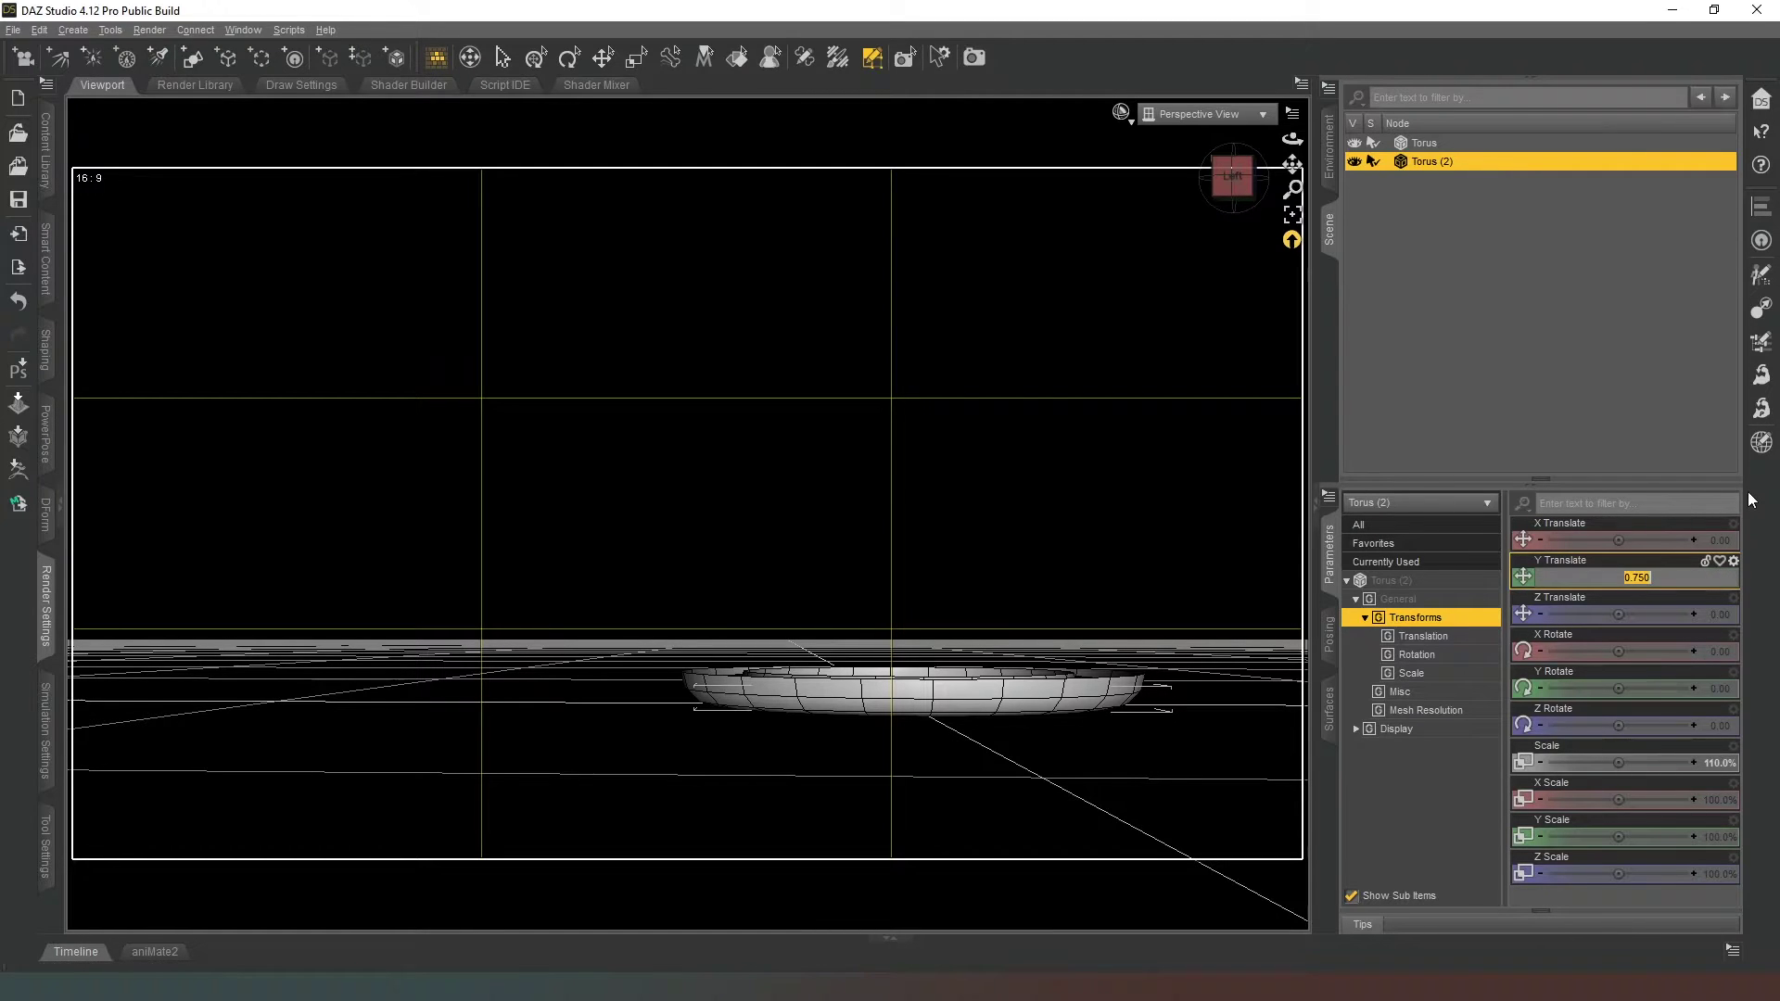
pyautogui.write('1.25')
pyautogui.press('Return')
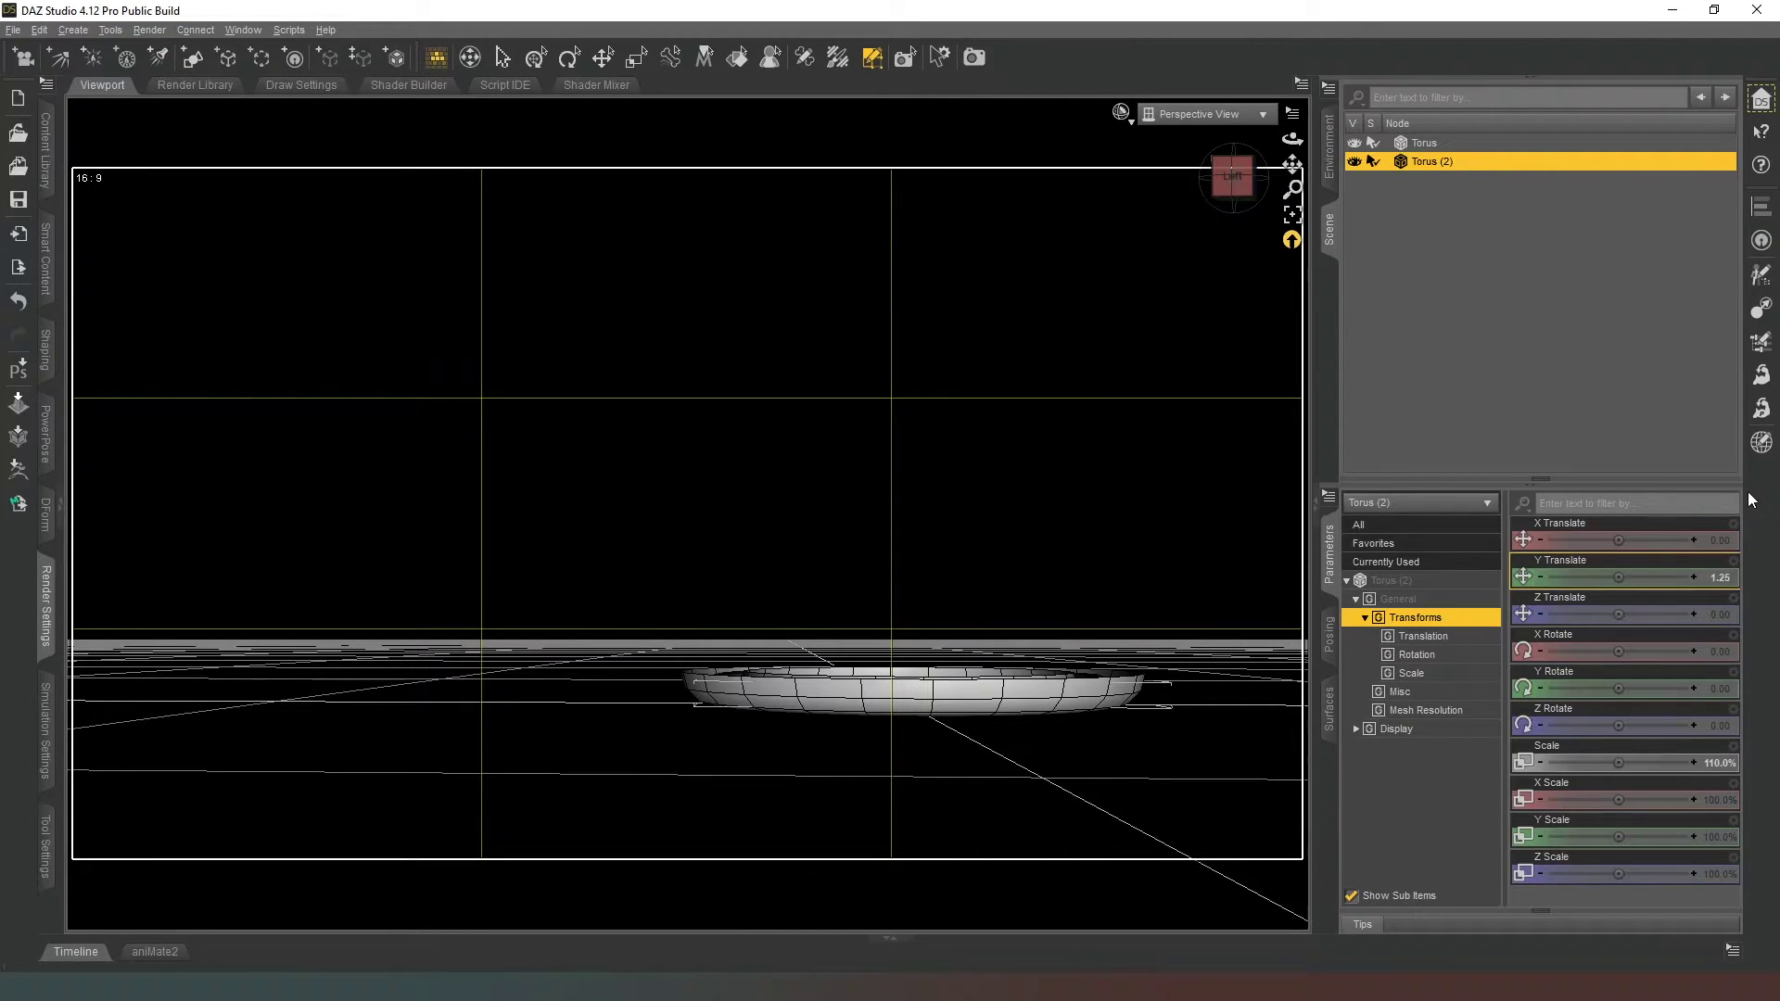
pyautogui.moveTo(1233, 176); pyautogui.dragTo(1233, 215)
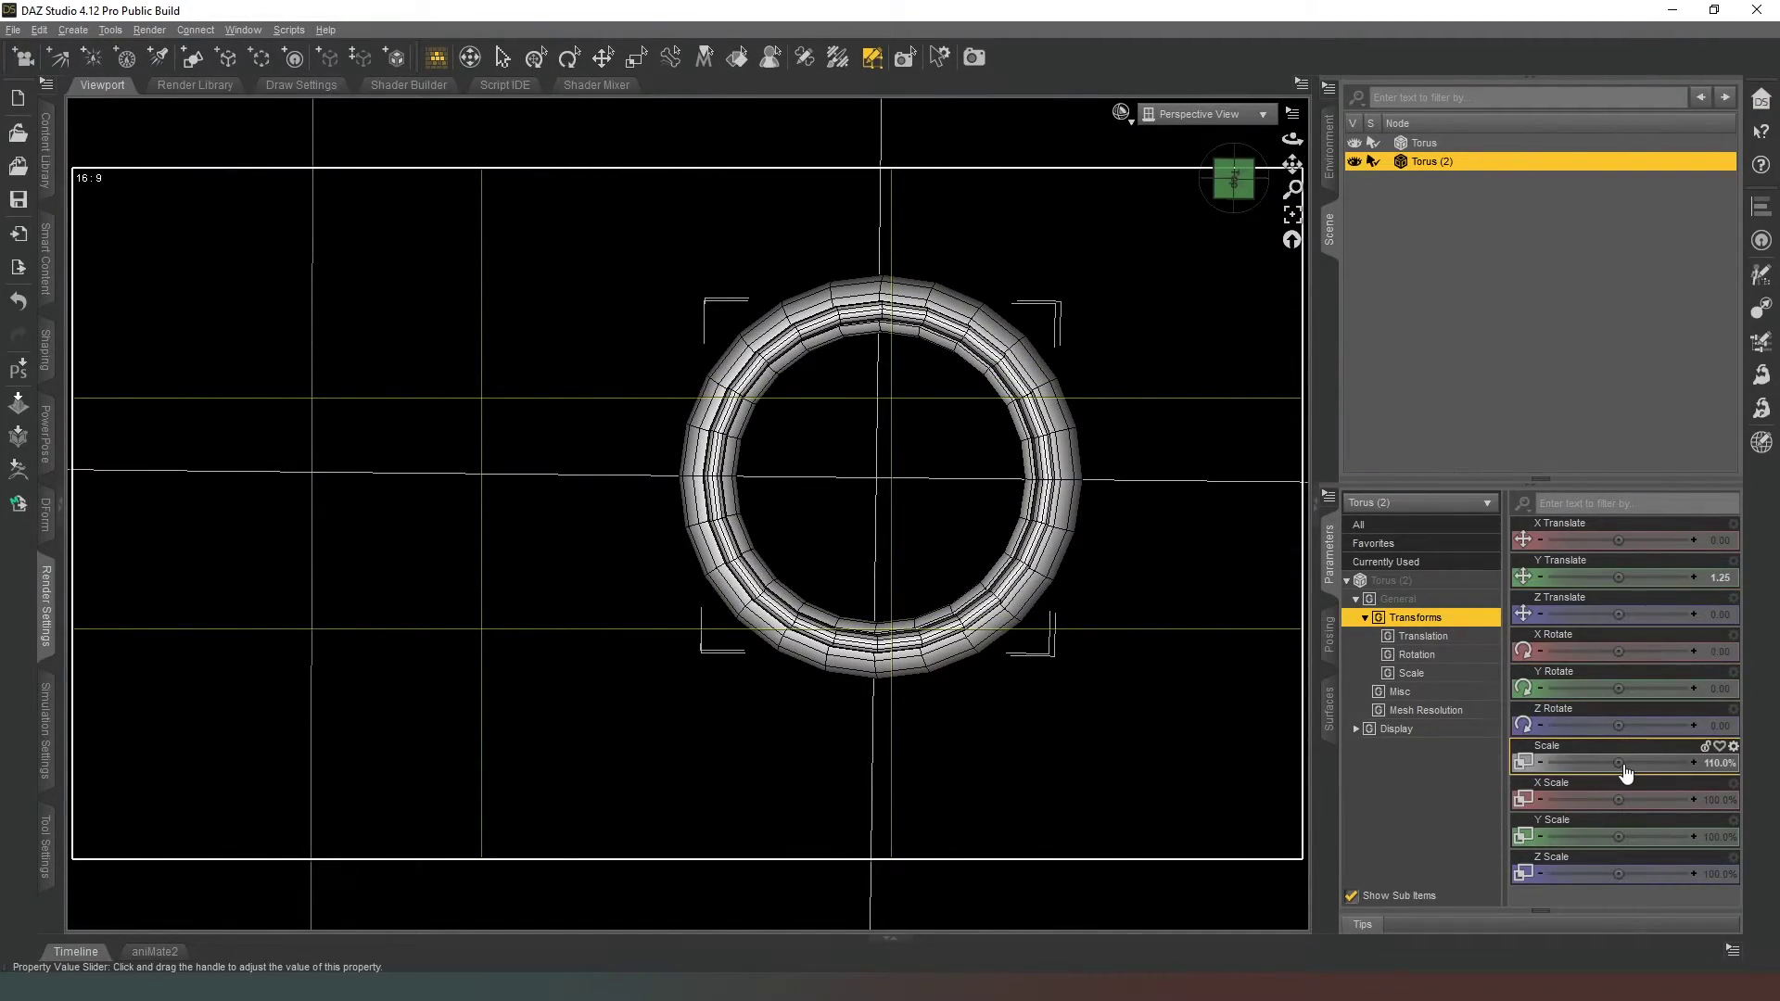
# Step: Increase Torus (2)'s scale to 112.5% and reframe the view
pyautogui.moveTo(1619, 763); pyautogui.dragTo(1627, 763)
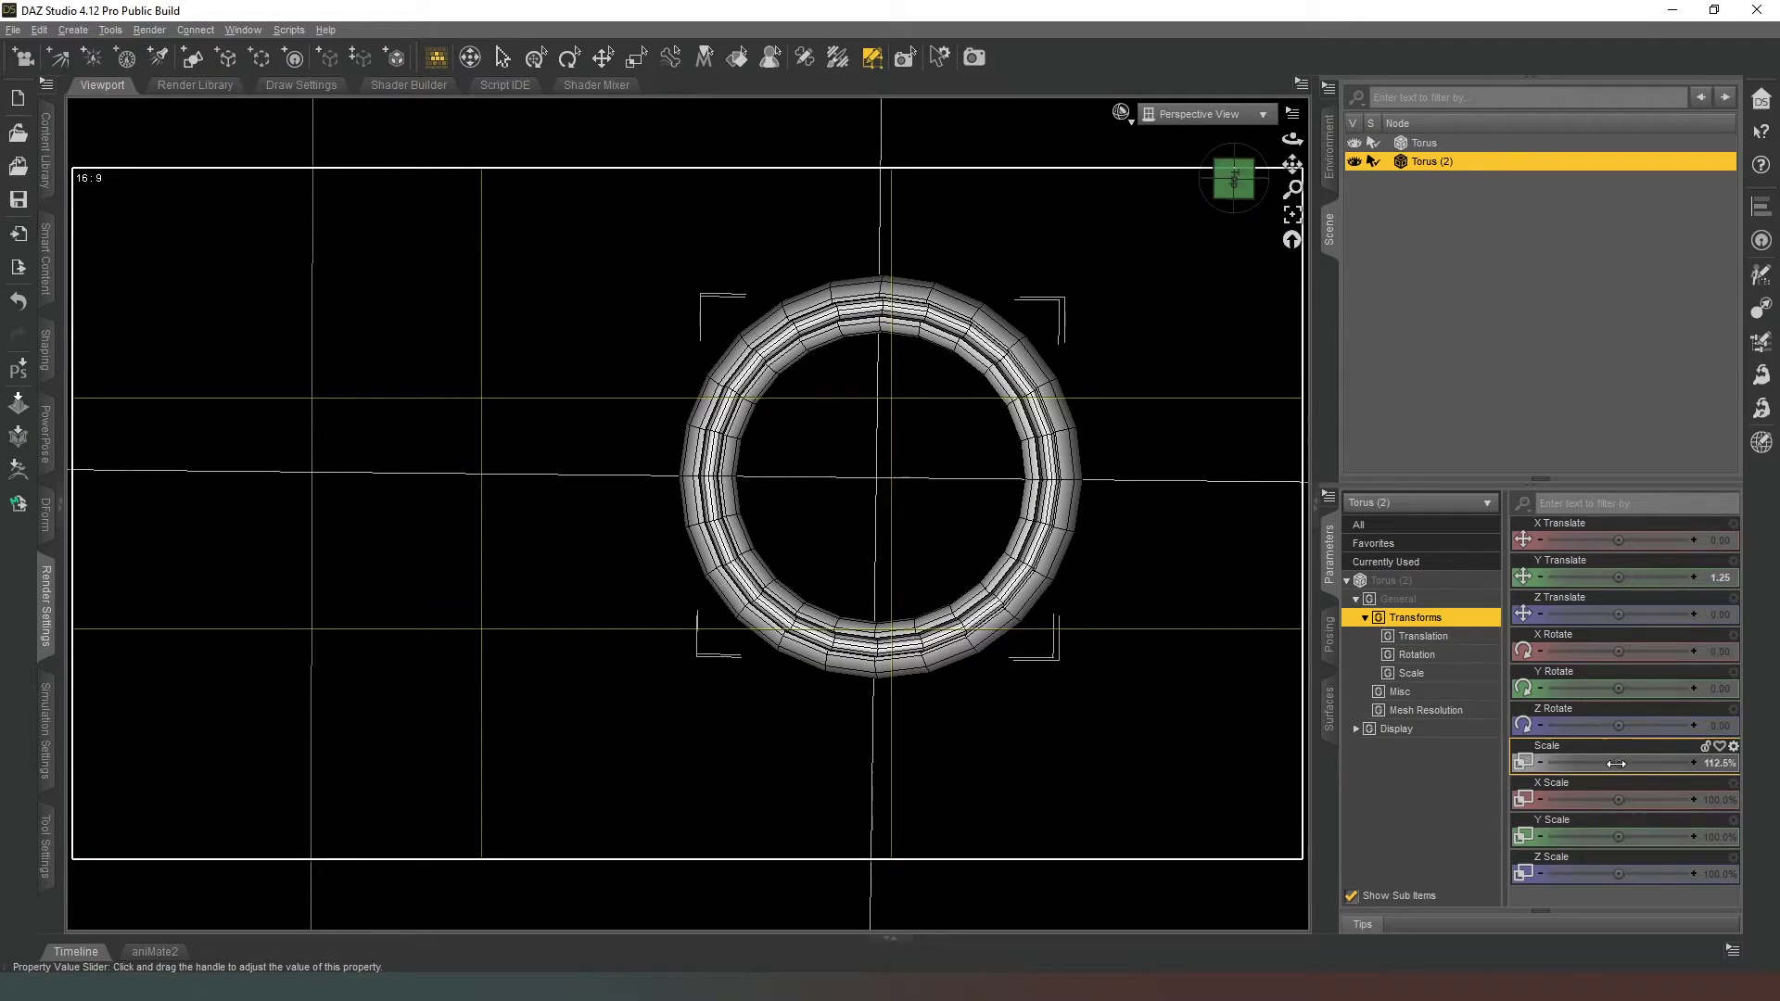
pyautogui.moveTo(1235, 181)
pyautogui.mouseDown()
pyautogui.moveTo(1235, 225)
pyautogui.moveTo(1235, 174)
pyautogui.mouseUp()
pyautogui.scroll(3, 1253, 298)
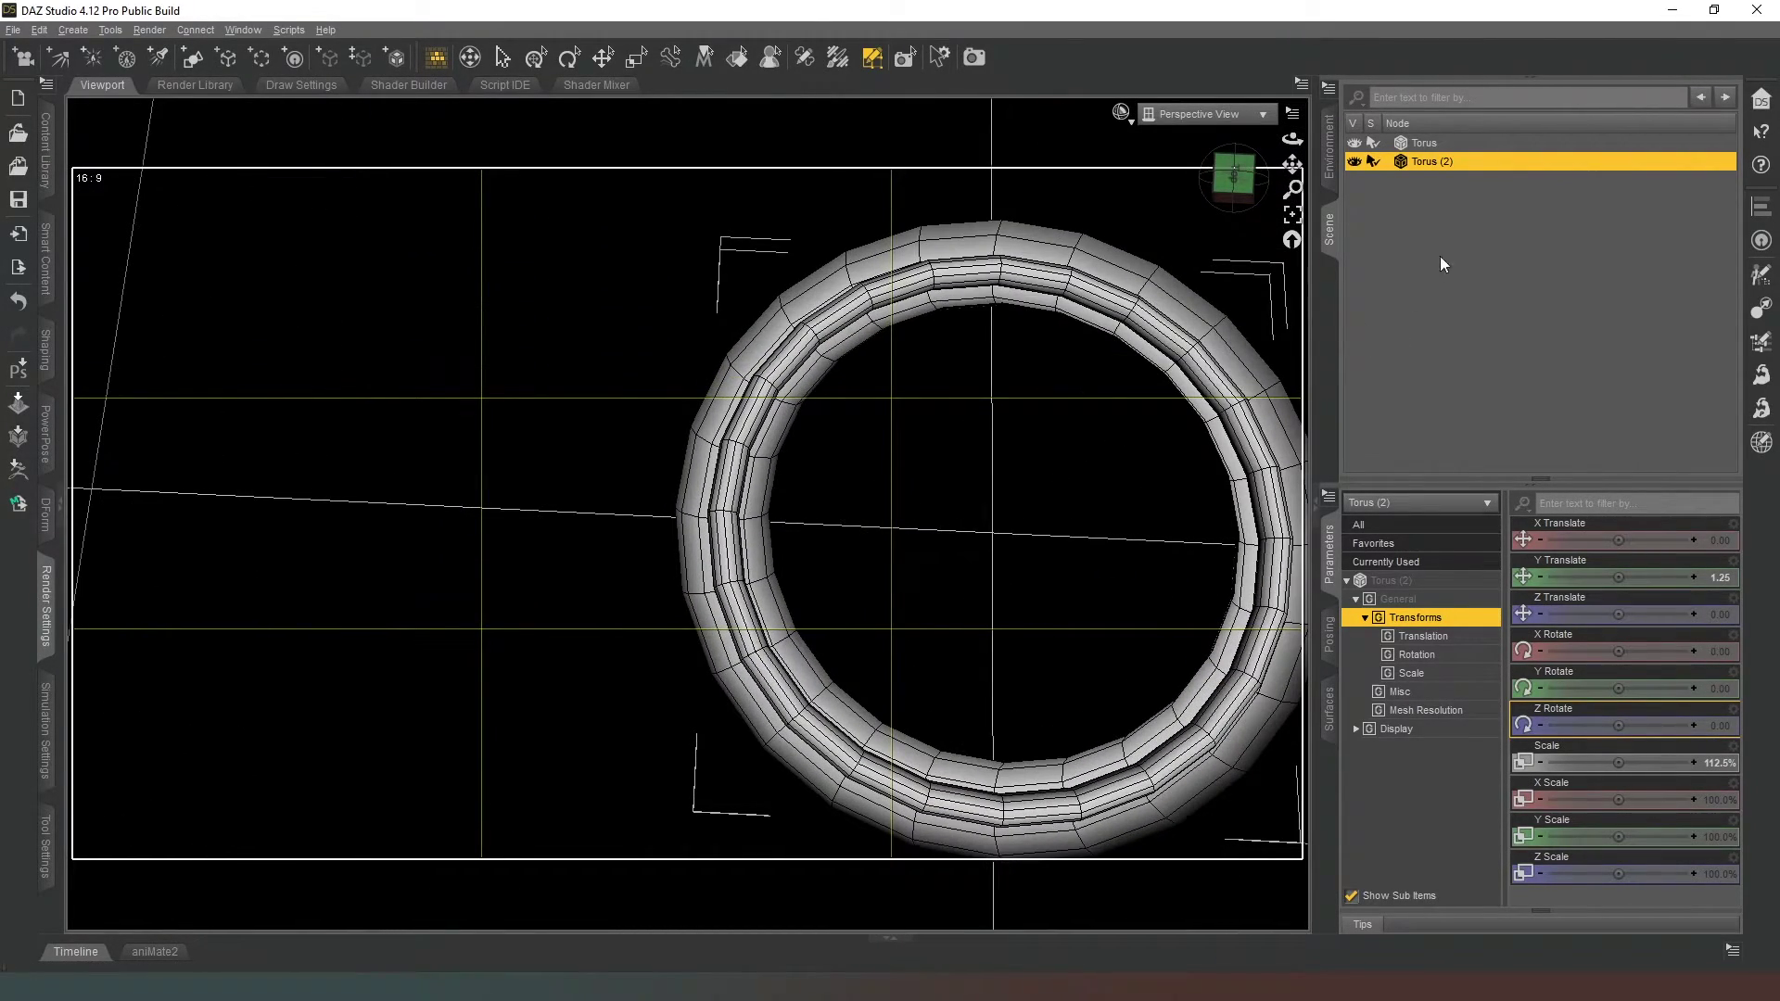
pyautogui.moveTo(1291, 164); pyautogui.dragTo(1187, 165)
# Step: Rename the first torus to Reflector and parent it under Torus (2)
pyautogui.click(1500, 145)
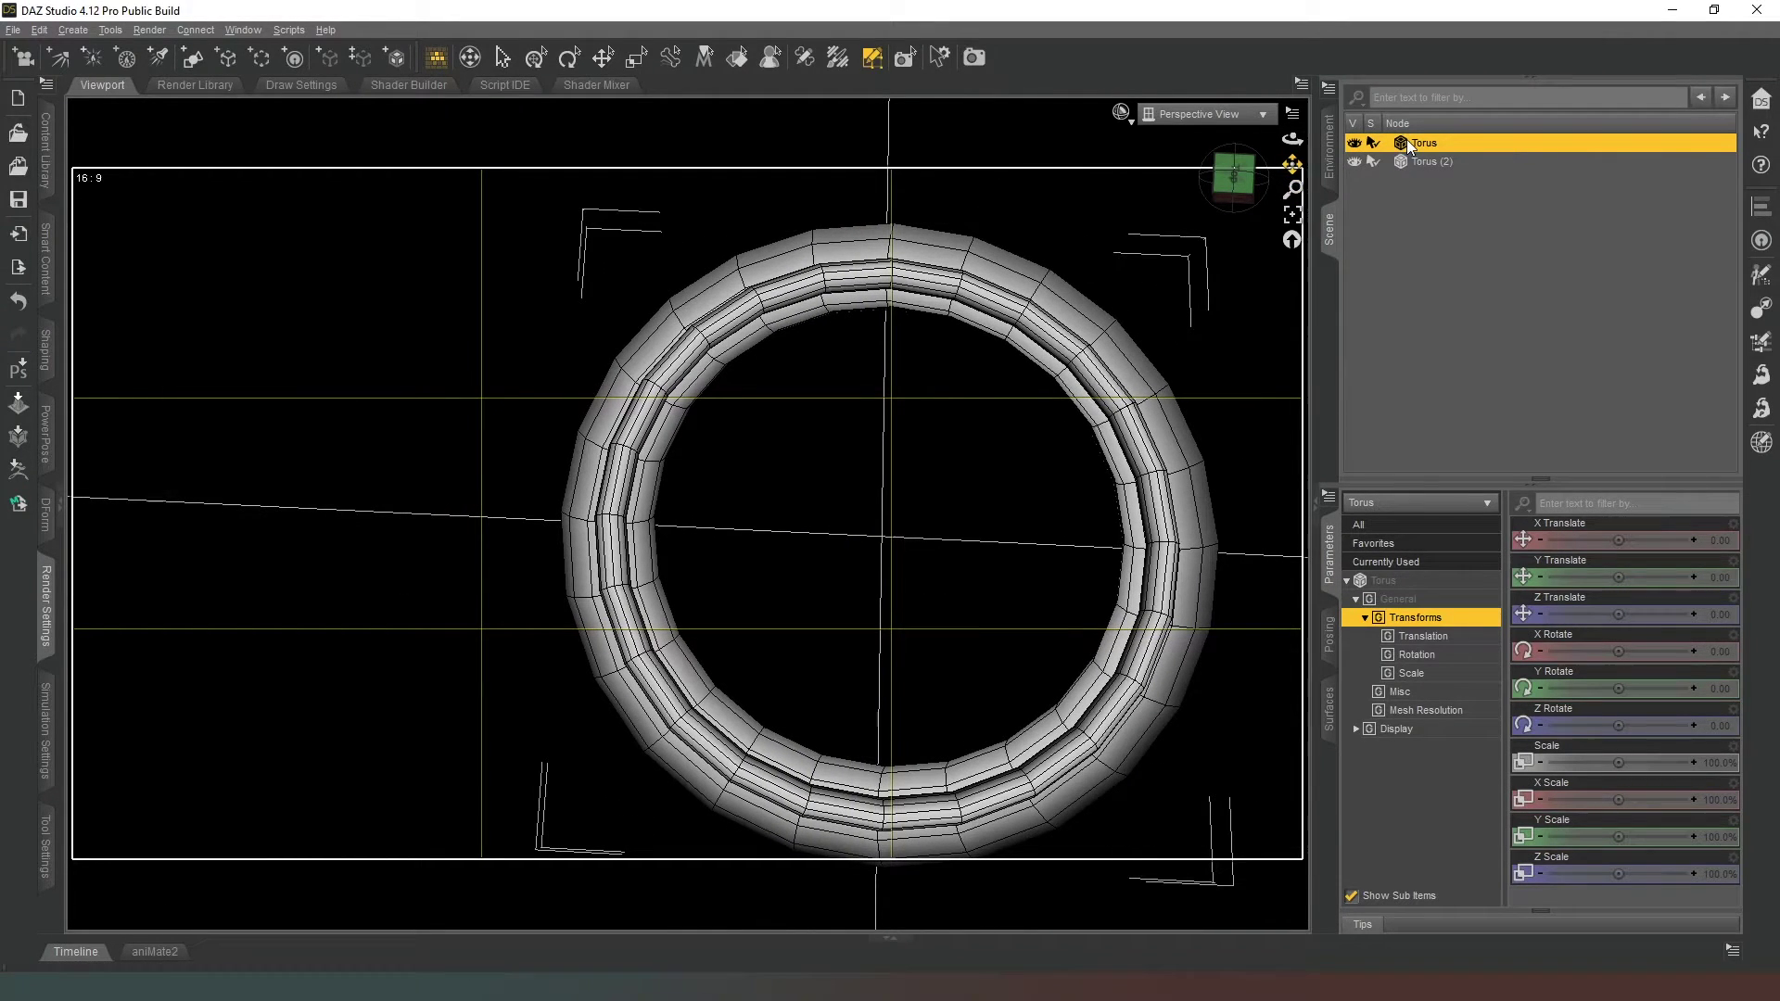
pyautogui.write('Reflector')
pyautogui.press('Return')
pyautogui.moveTo(1437, 141); pyautogui.dragTo(1453, 157)
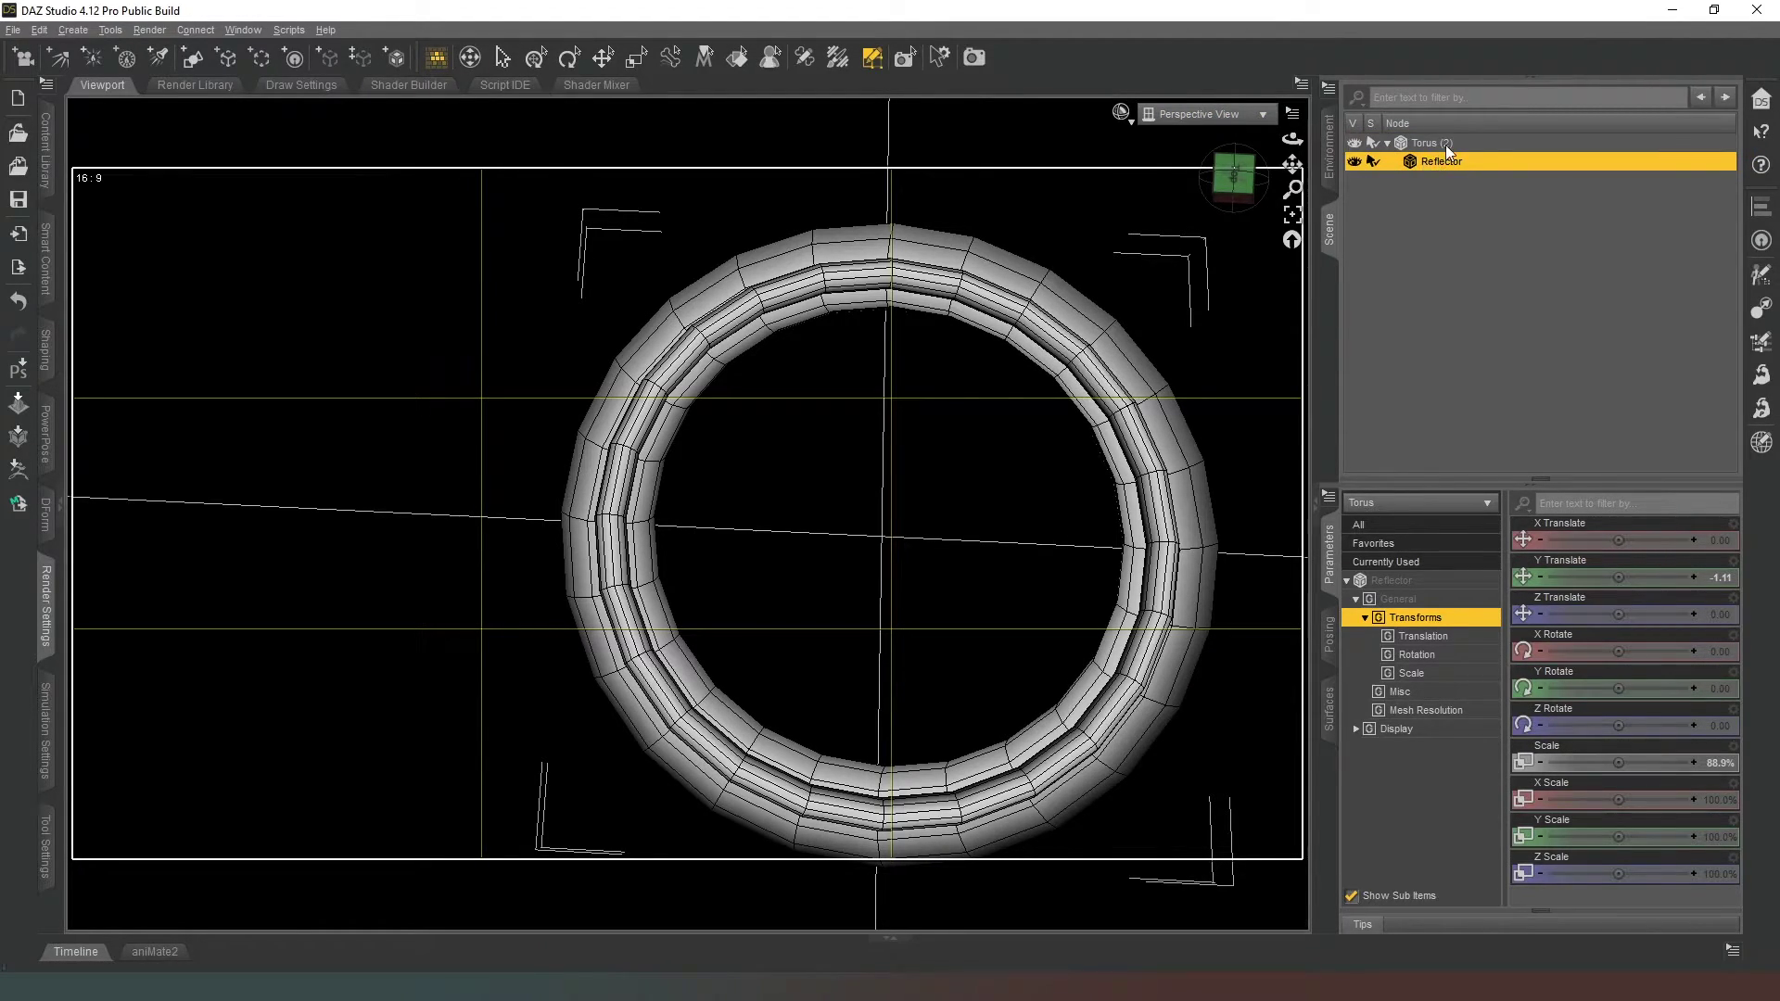
# Step: Rename Torus (2) to Lamp
pyautogui.click(1442, 145)
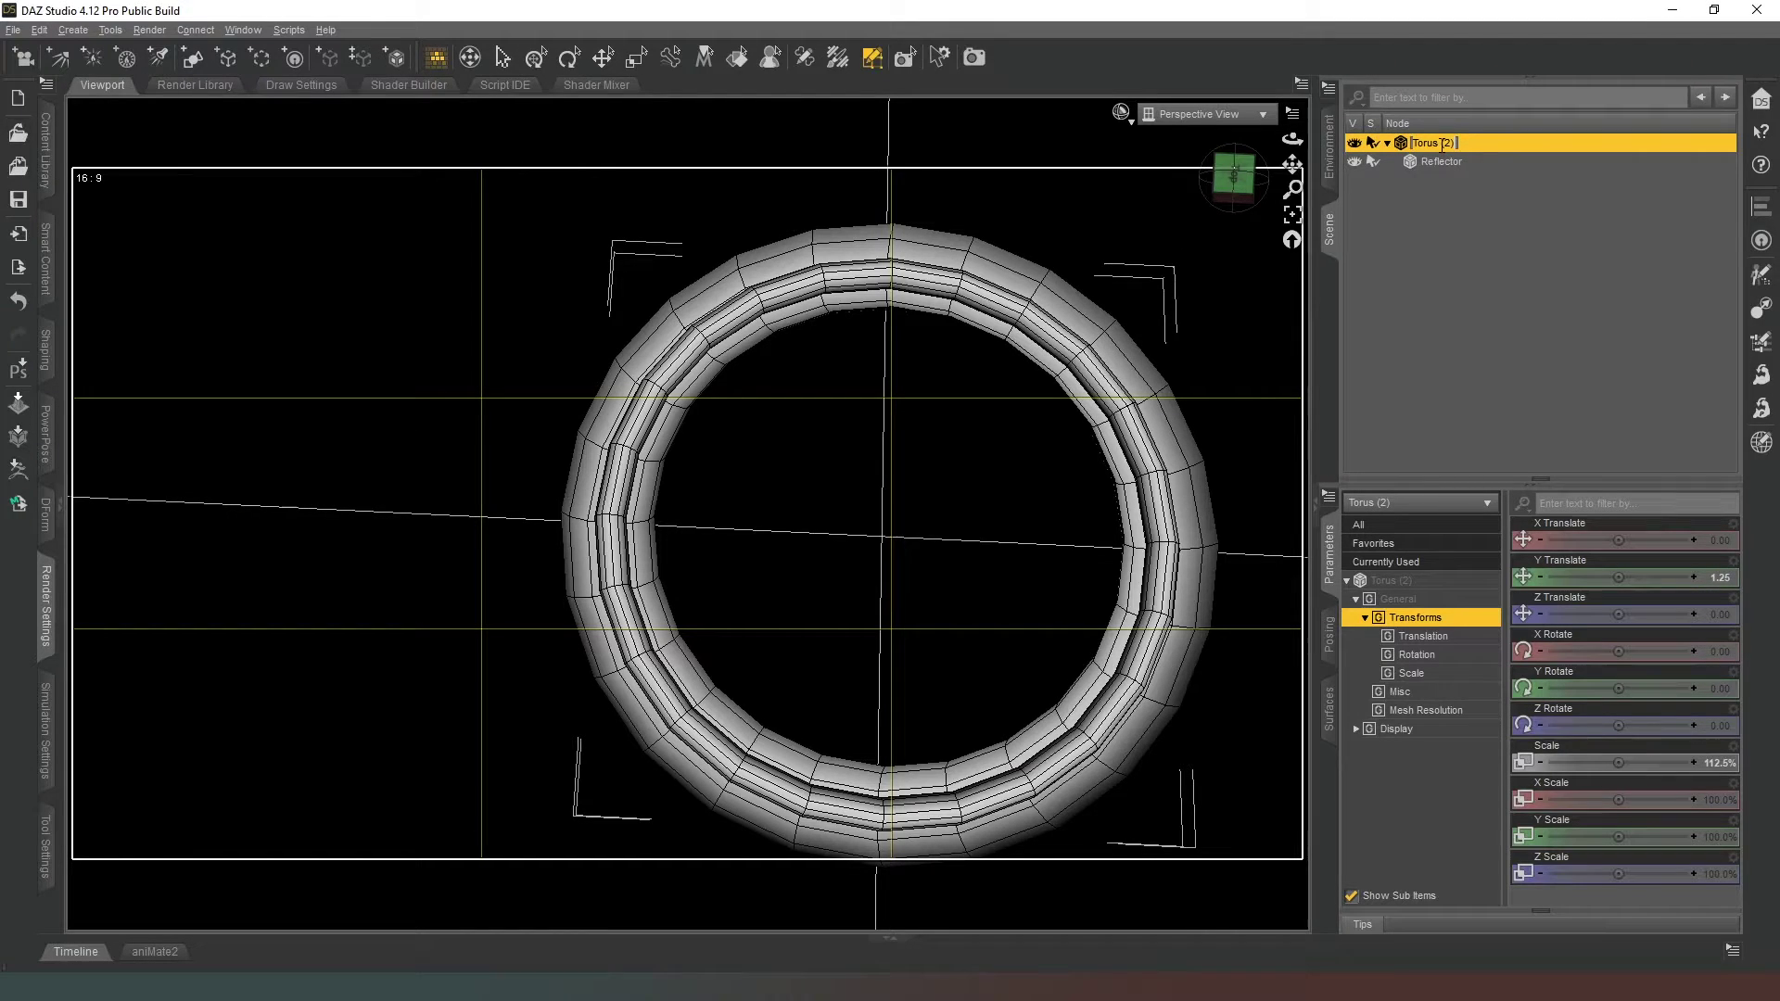
pyautogui.click(1437, 141)
pyautogui.write('Lamp')
# Step: Inspect the Reflector's Default > Base surface properties in the Surfaces pane, then select Lamp
pyautogui.click(1457, 160)
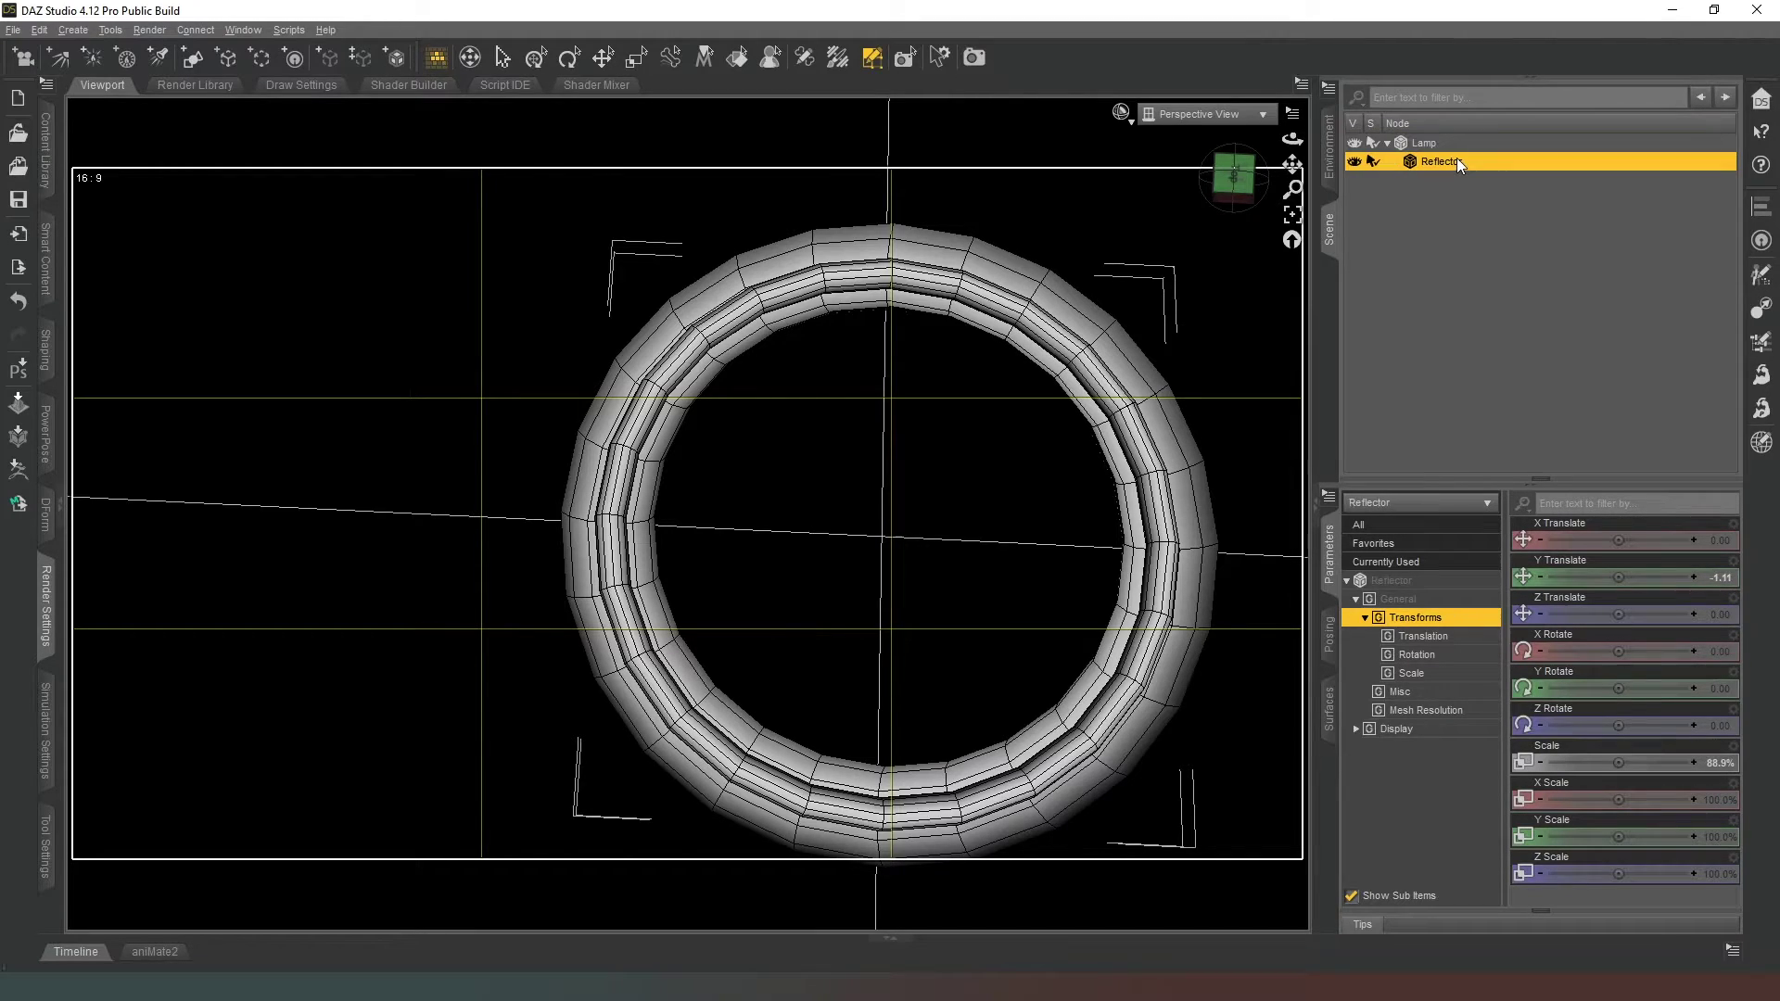
pyautogui.click(1332, 709)
pyautogui.click(1349, 595)
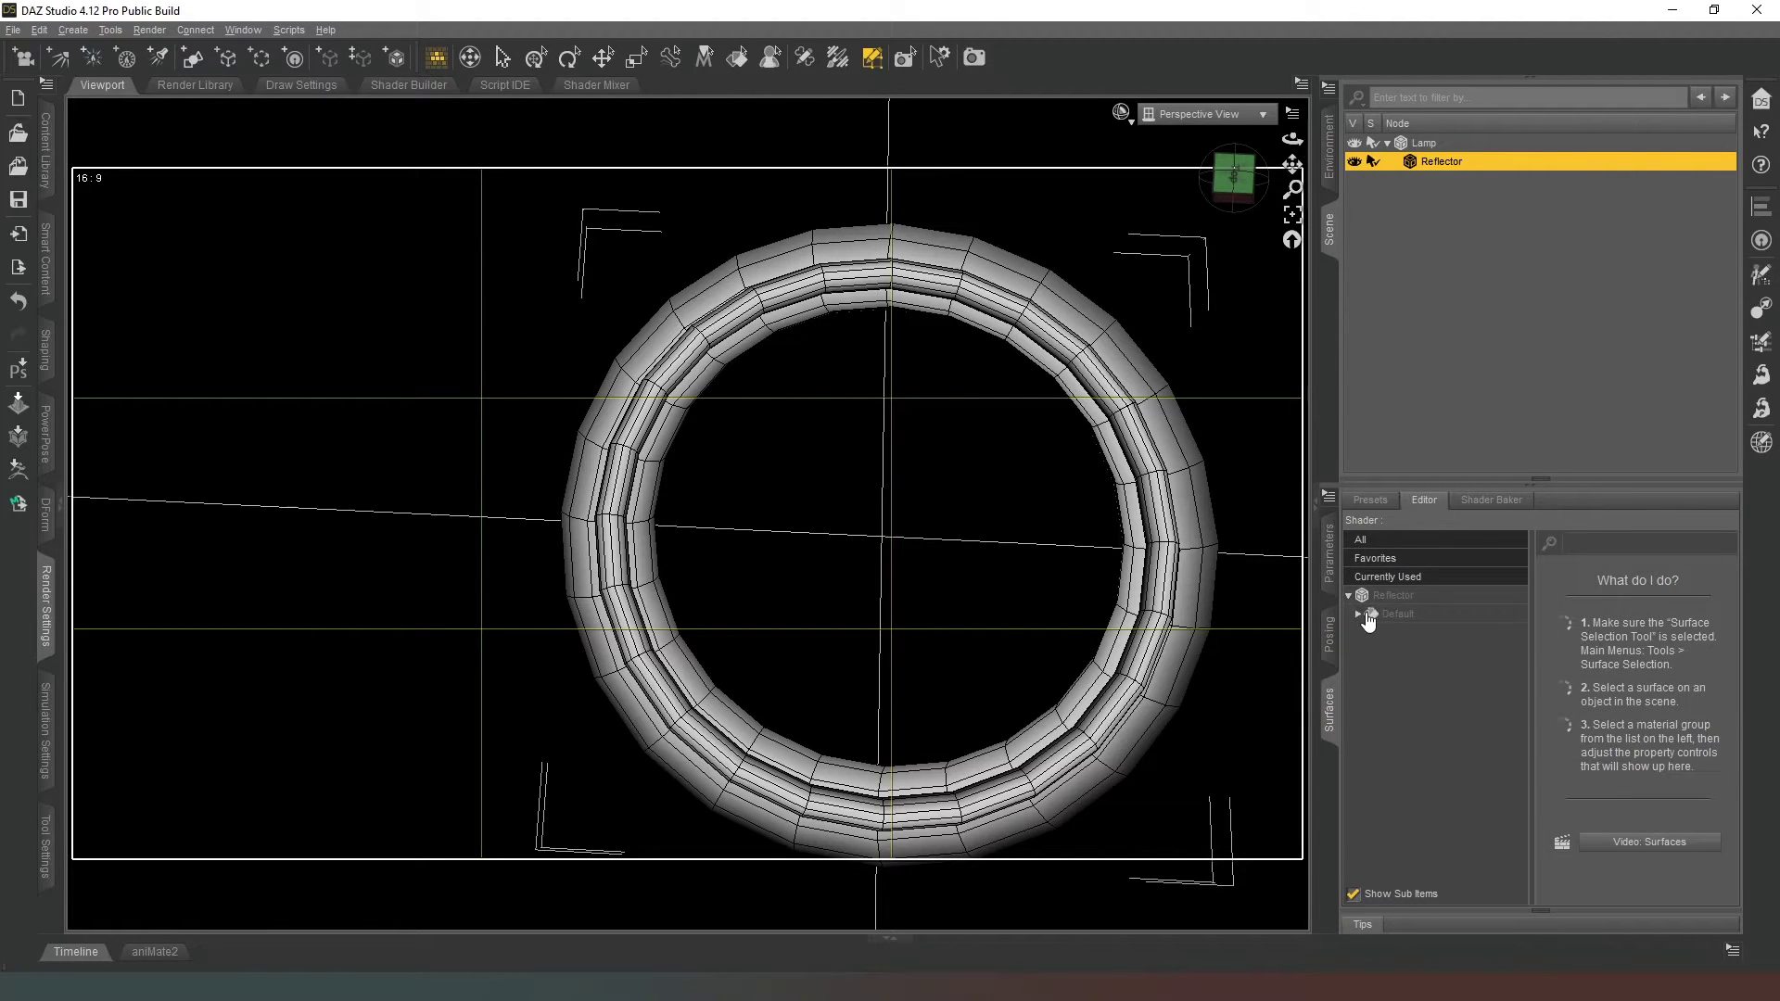
pyautogui.click(1358, 614)
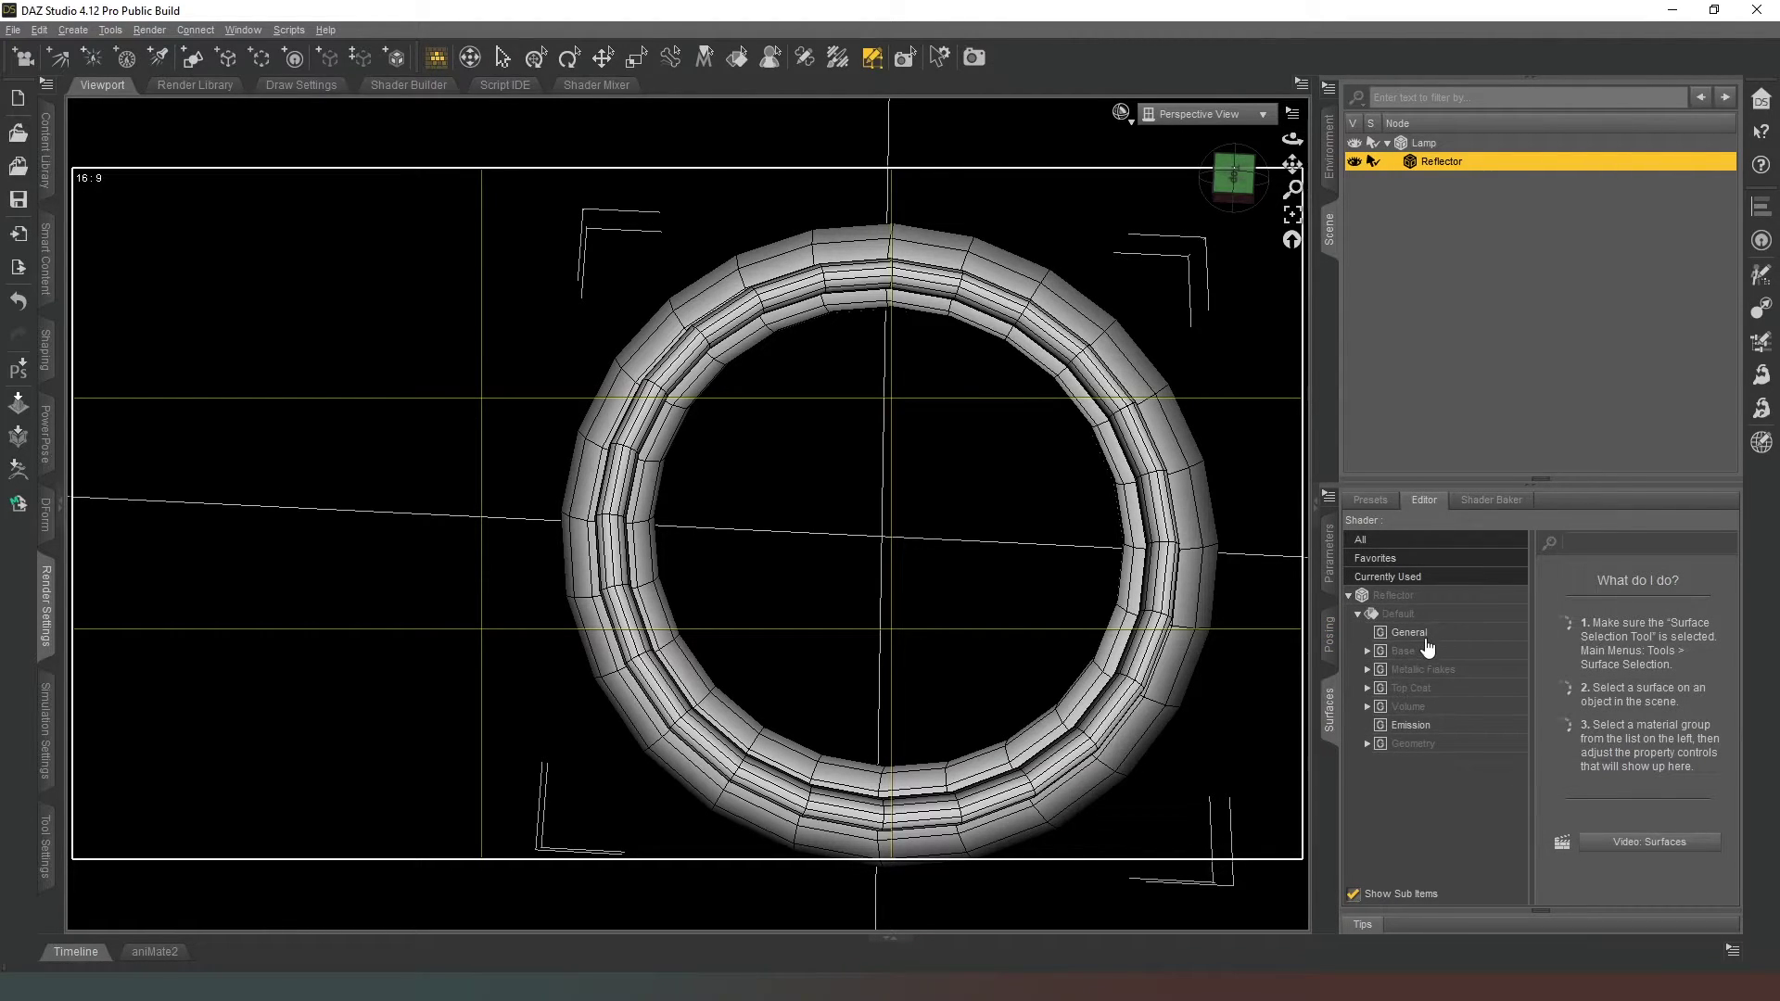
pyautogui.click(1421, 653)
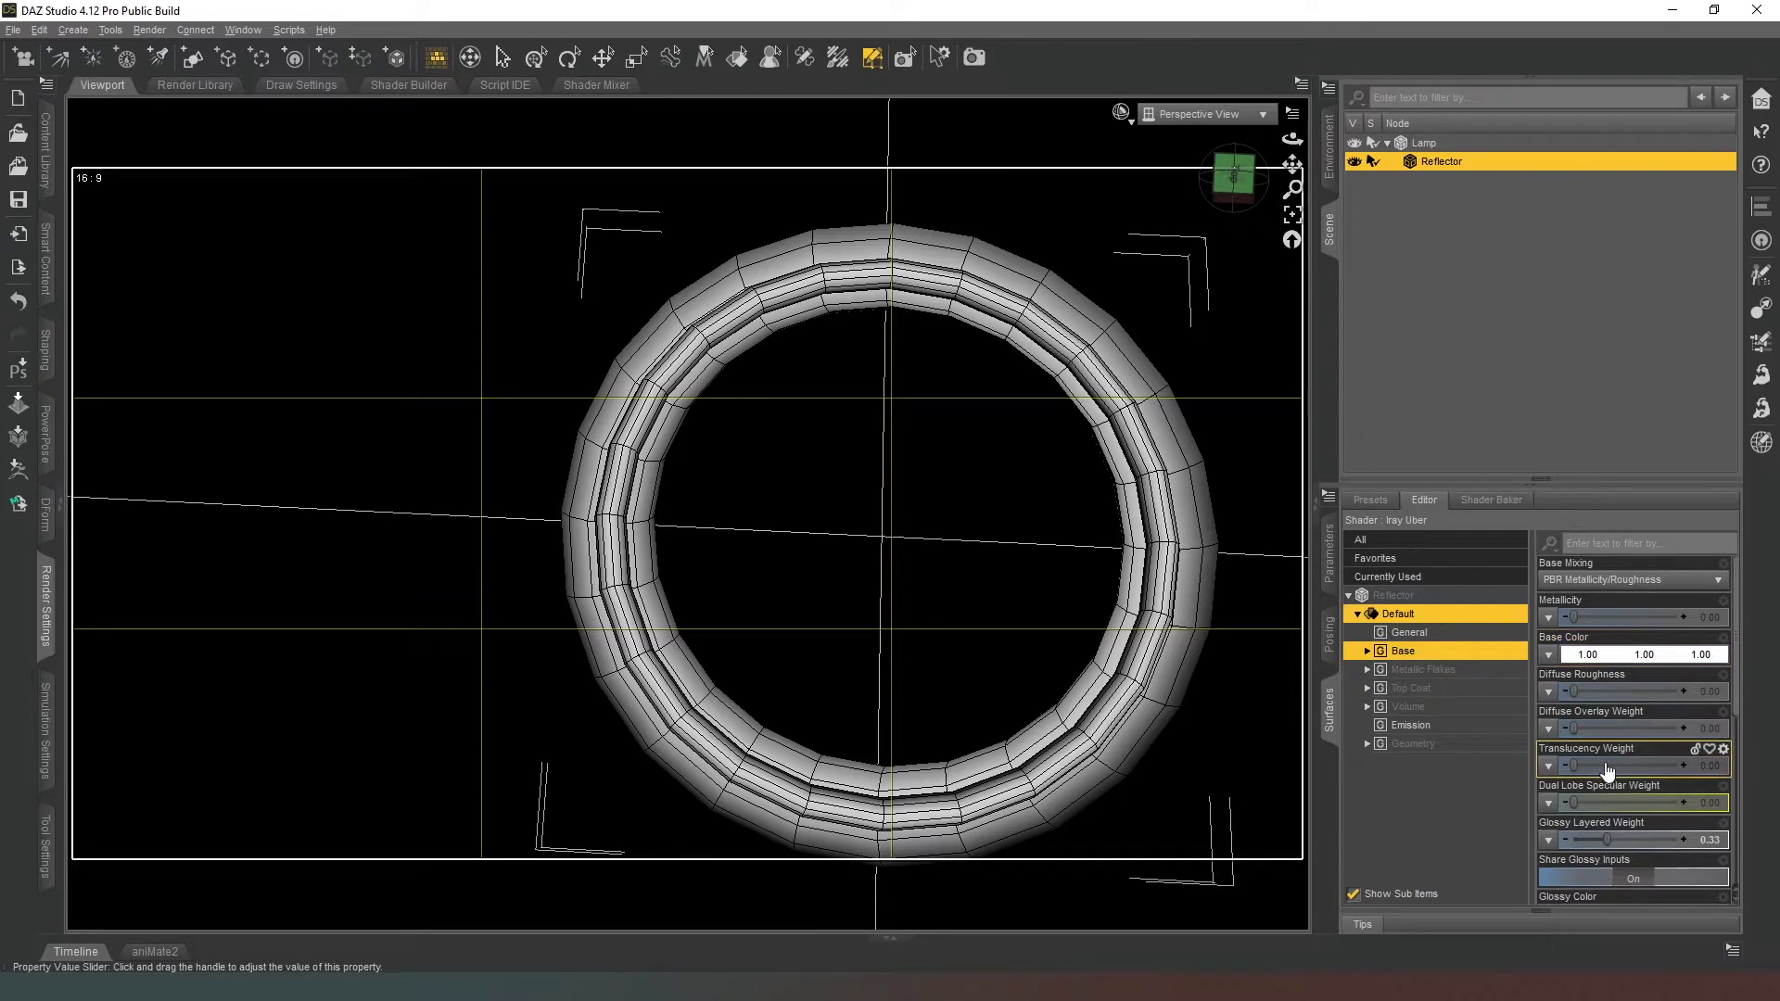
pyautogui.scroll(-3, 1597, 711)
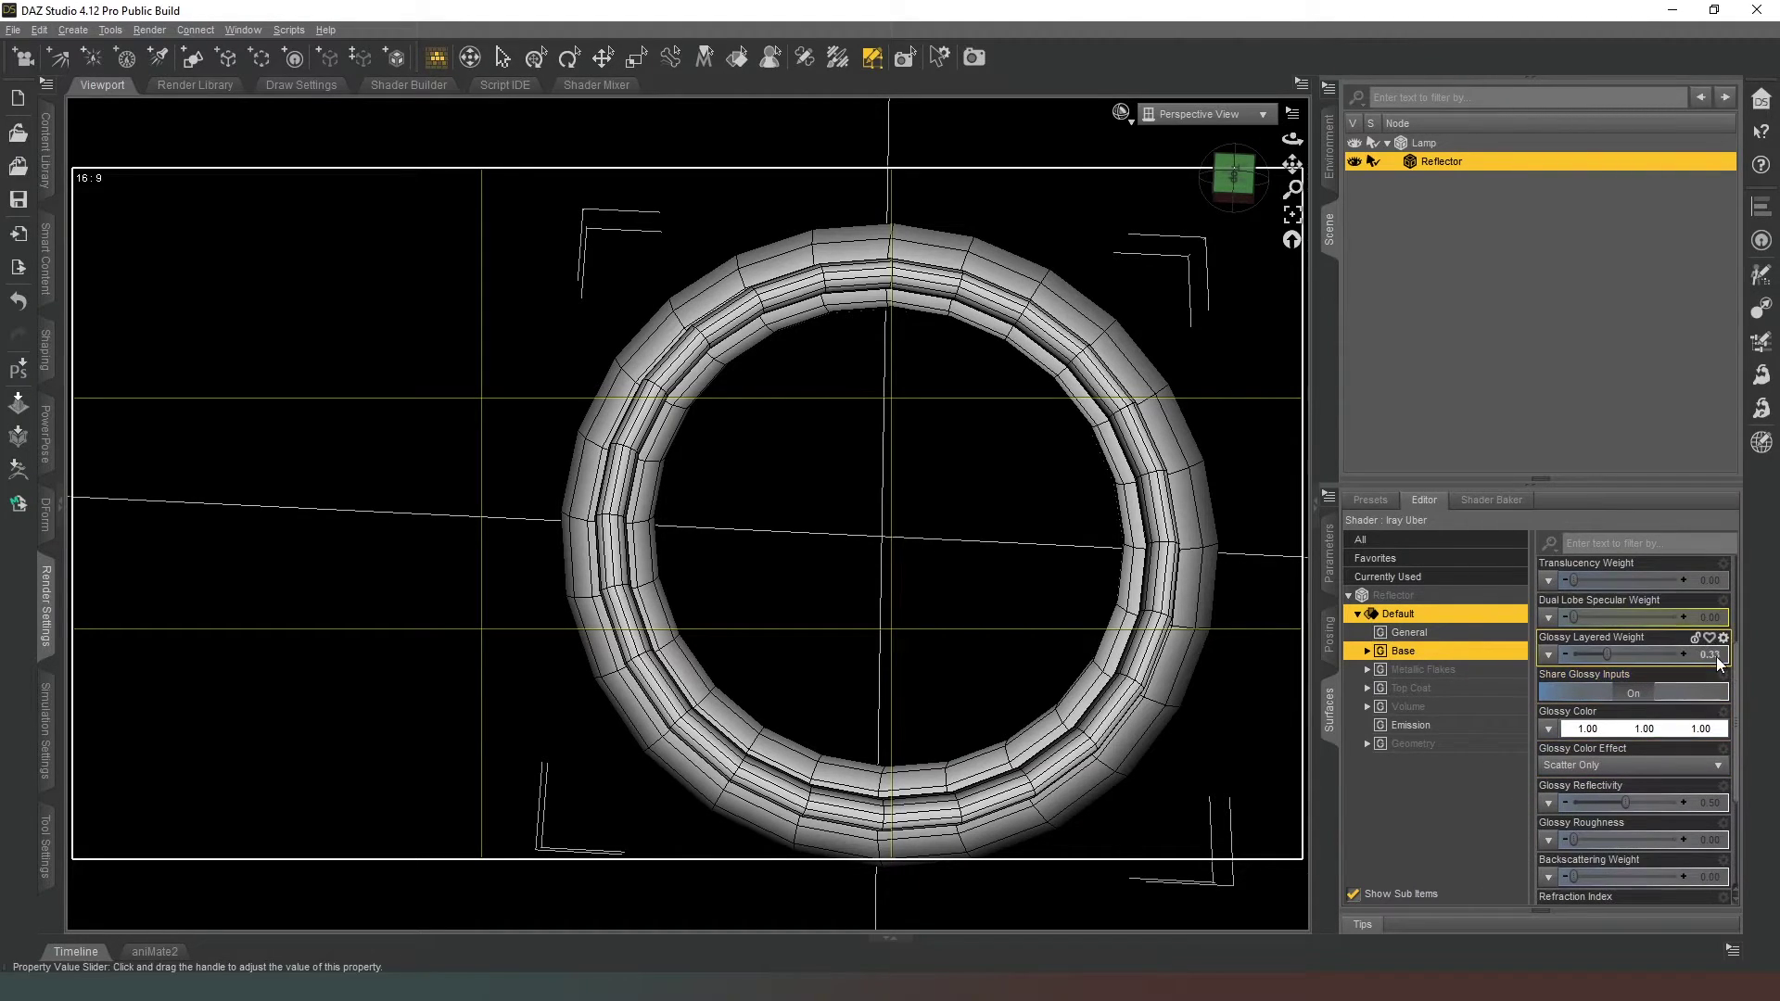
pyautogui.moveTo(1717, 661)
pyautogui.scroll(-3, 1696, 672)
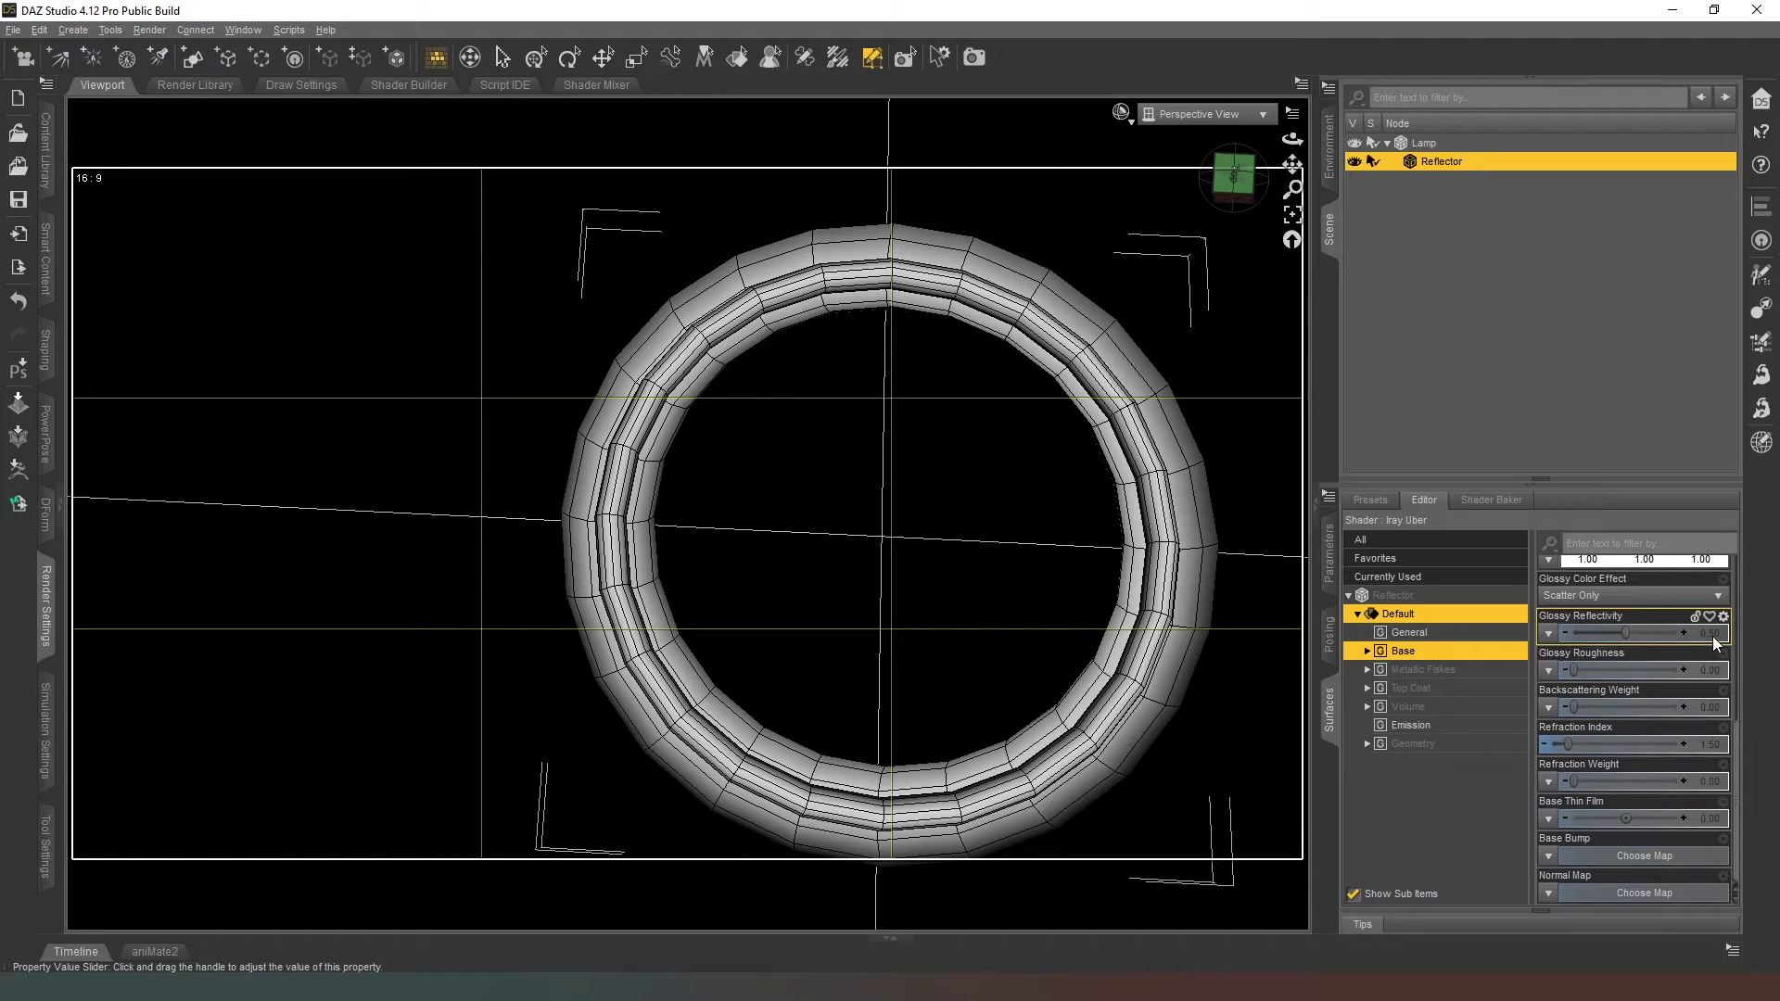
pyautogui.scroll(1, 1659, 612)
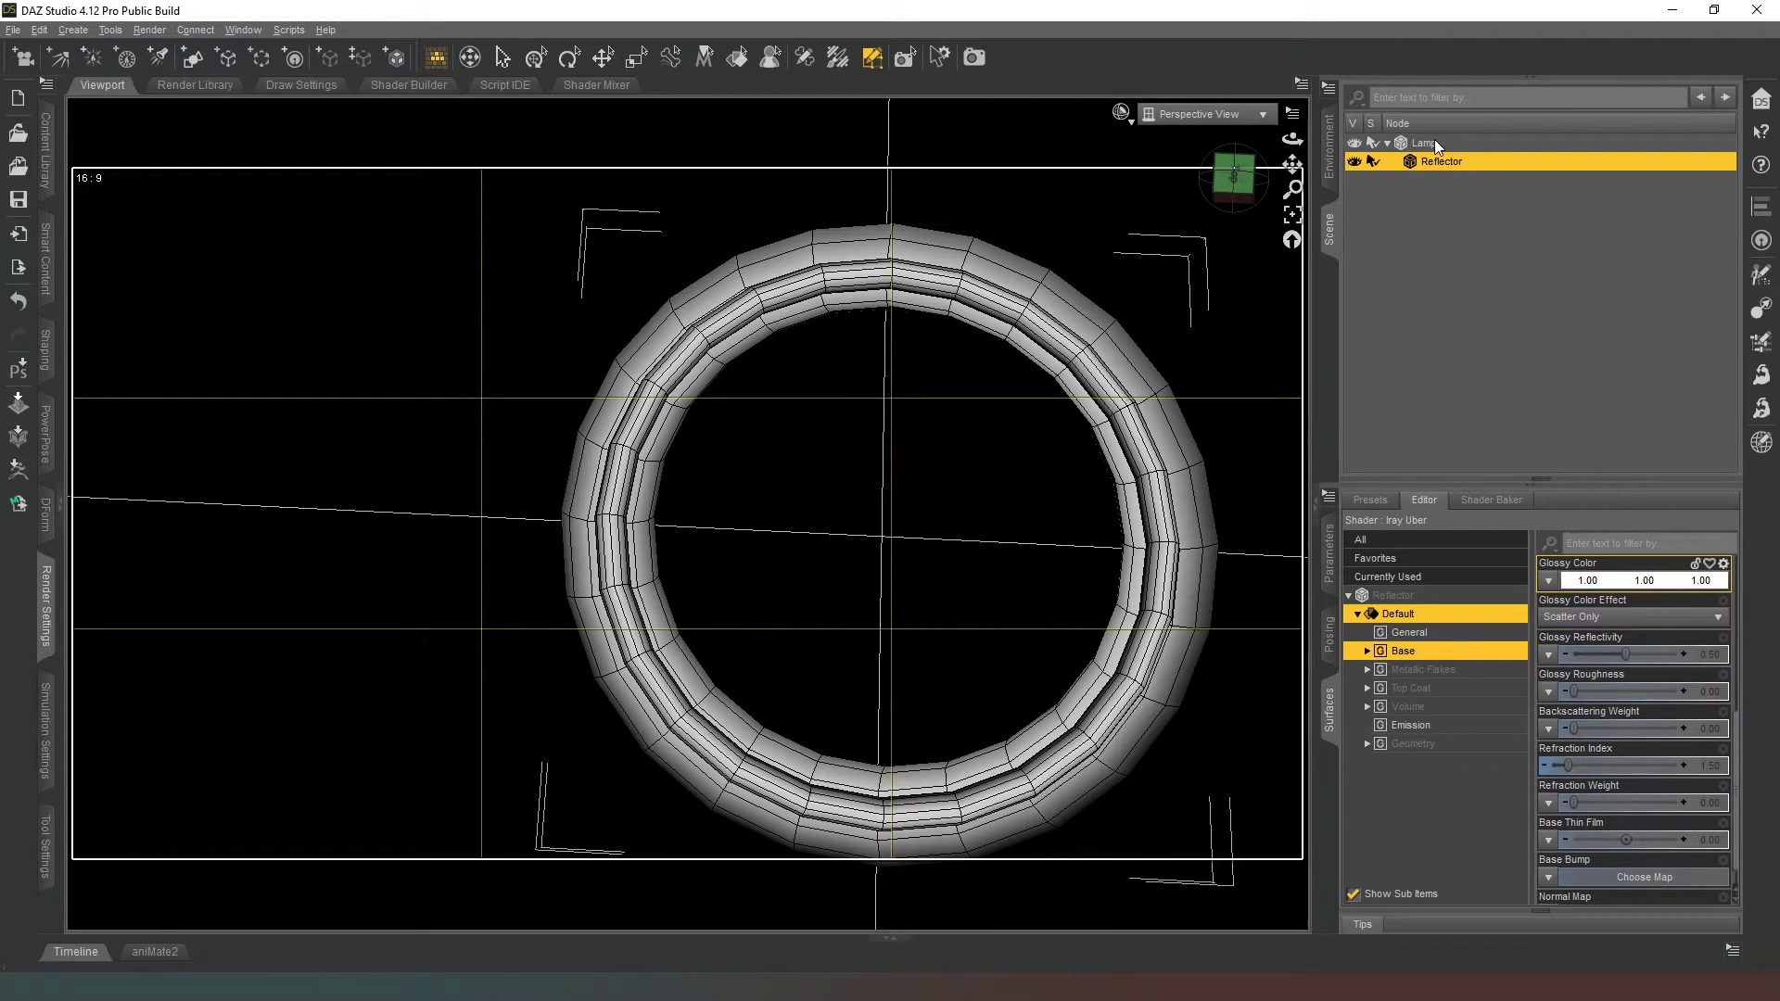
pyautogui.click(1424, 143)
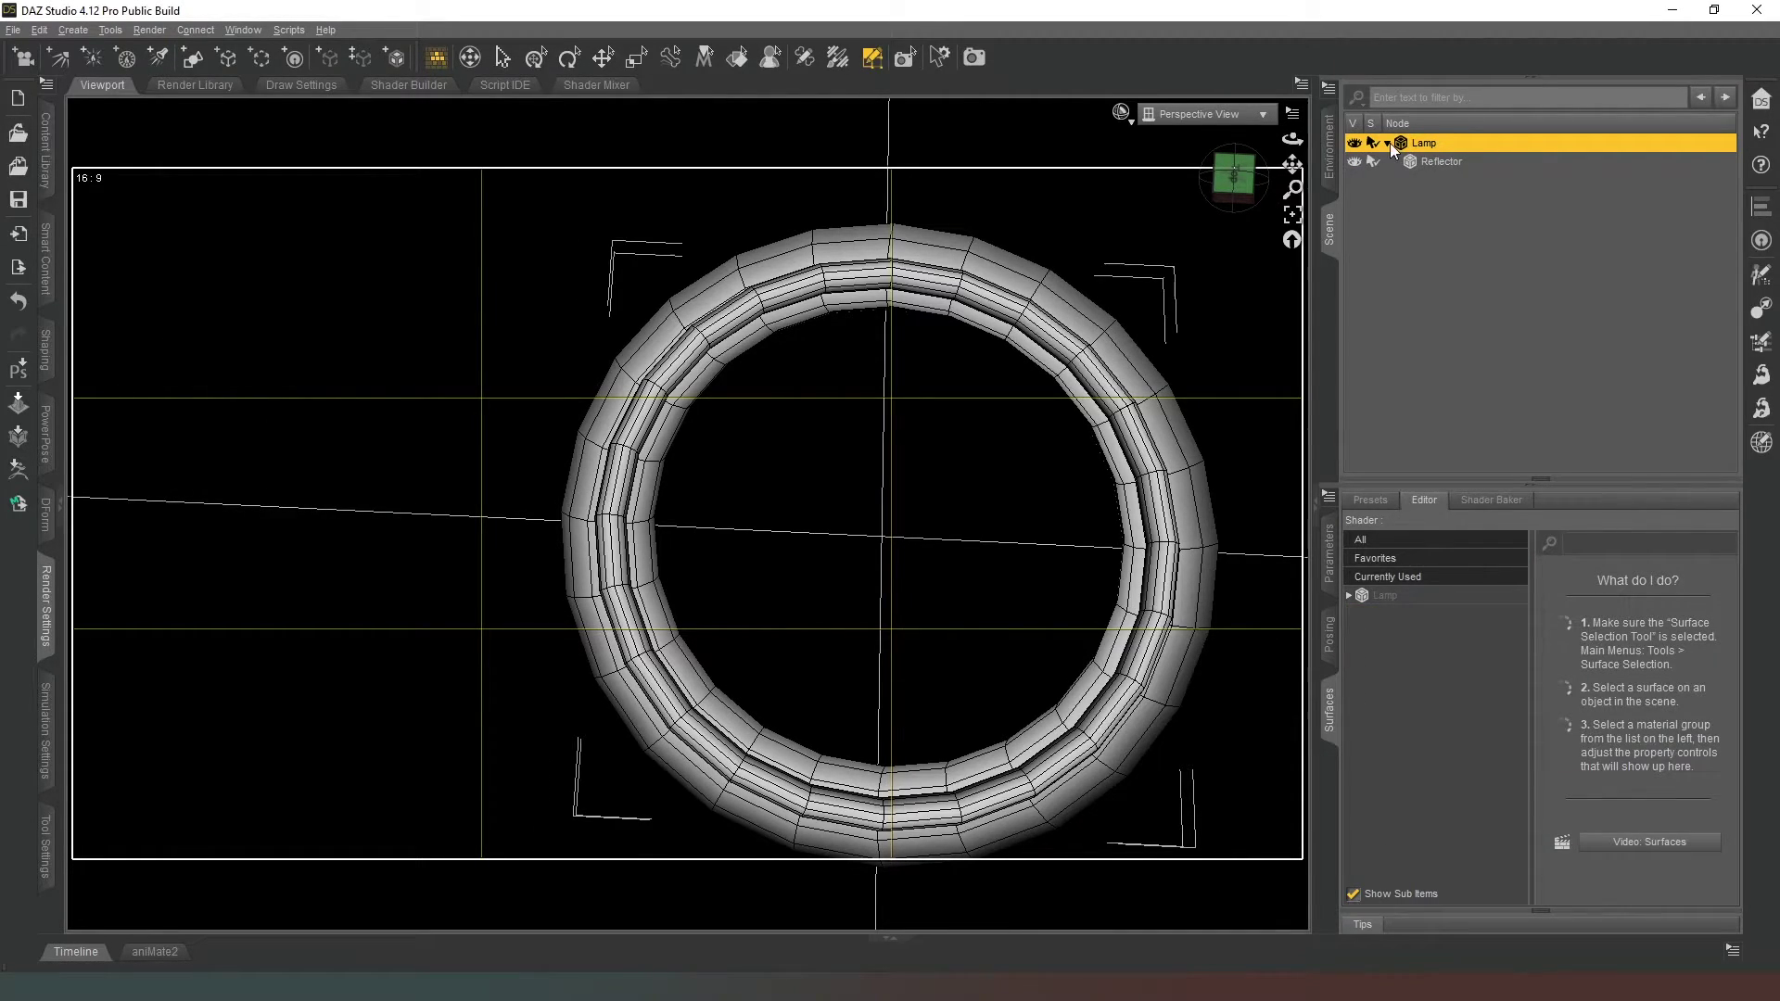
# Step: Set the Lamp's Emission Color to pure white (1.00, 1.00, 1.00)
pyautogui.click(1349, 595)
pyautogui.click(1358, 614)
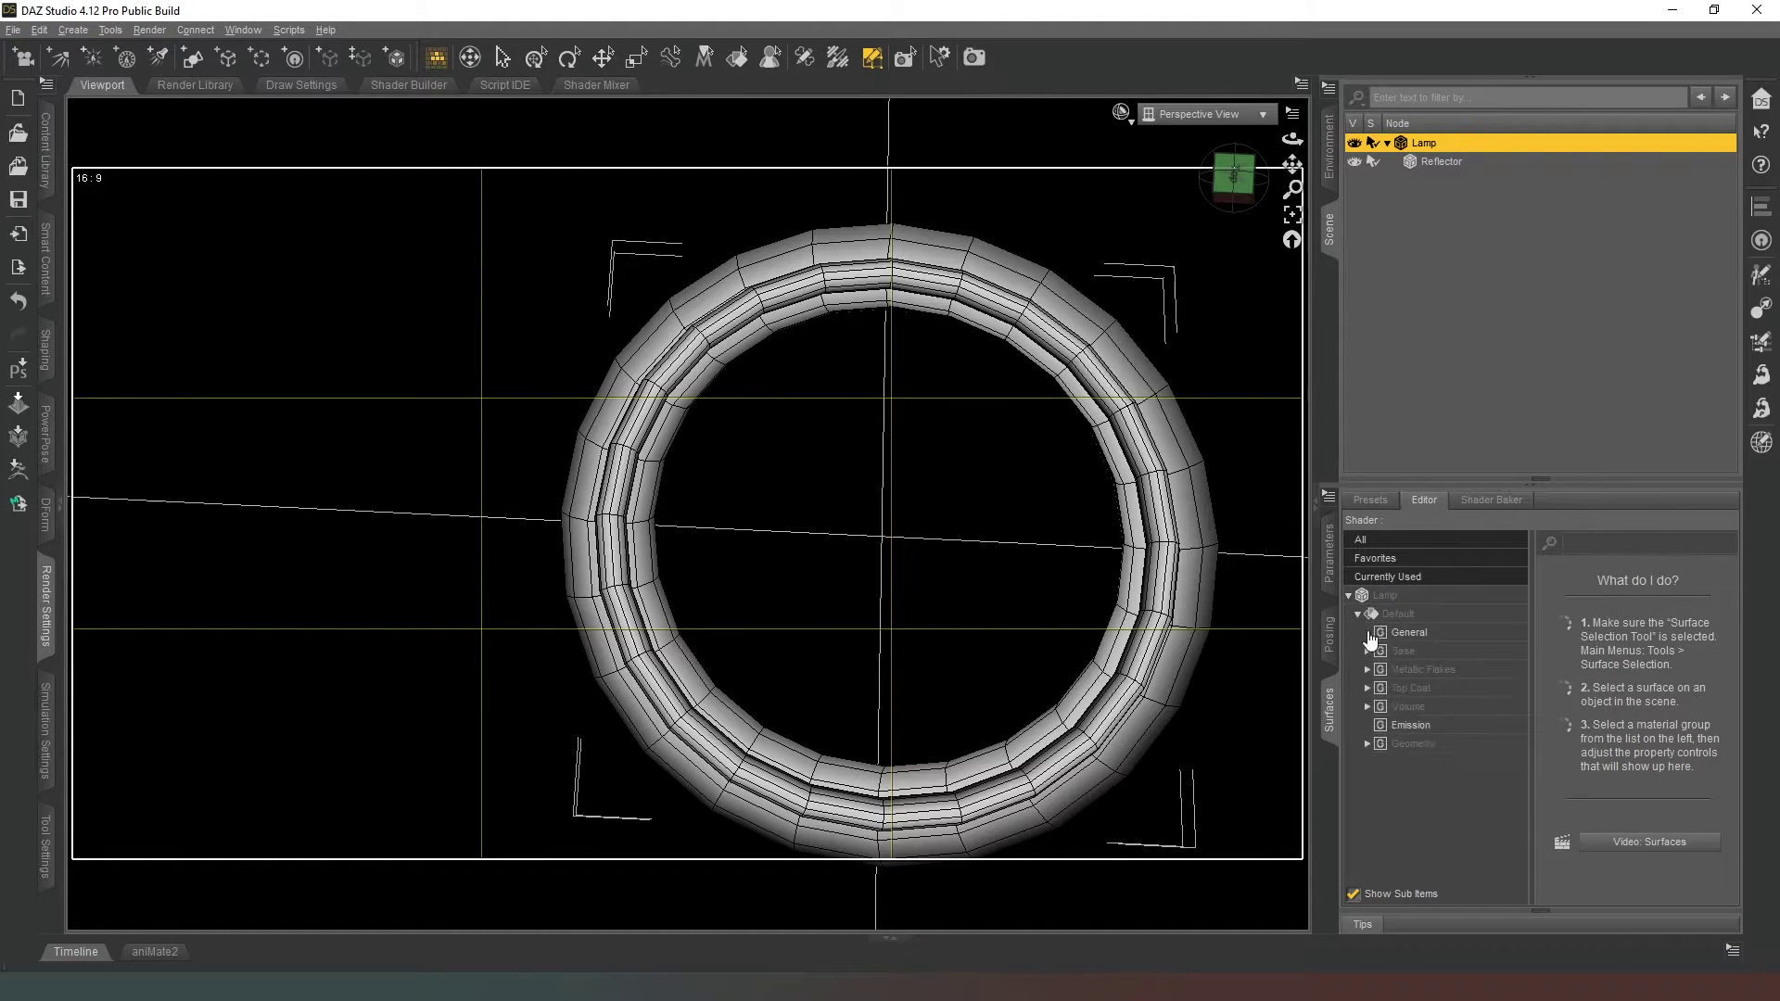
pyautogui.click(1412, 727)
pyautogui.click(1607, 586)
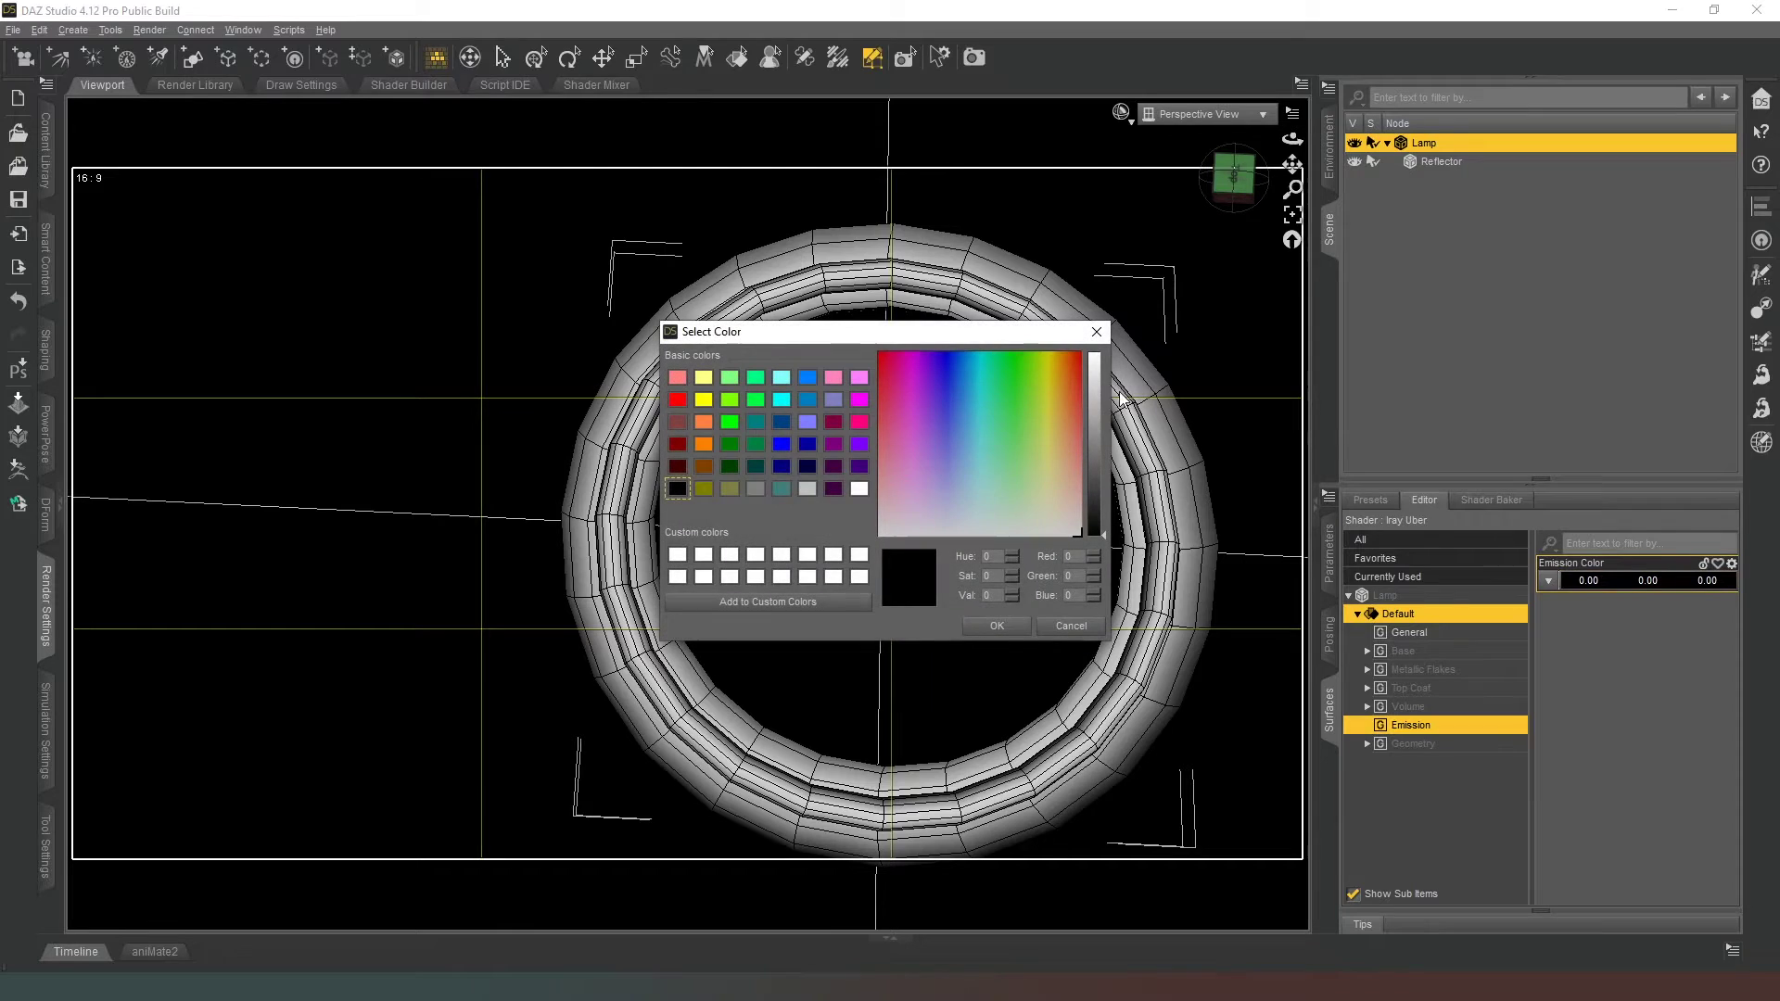
pyautogui.moveTo(1102, 403); pyautogui.dragTo(1102, 357)
pyautogui.click(1006, 634)
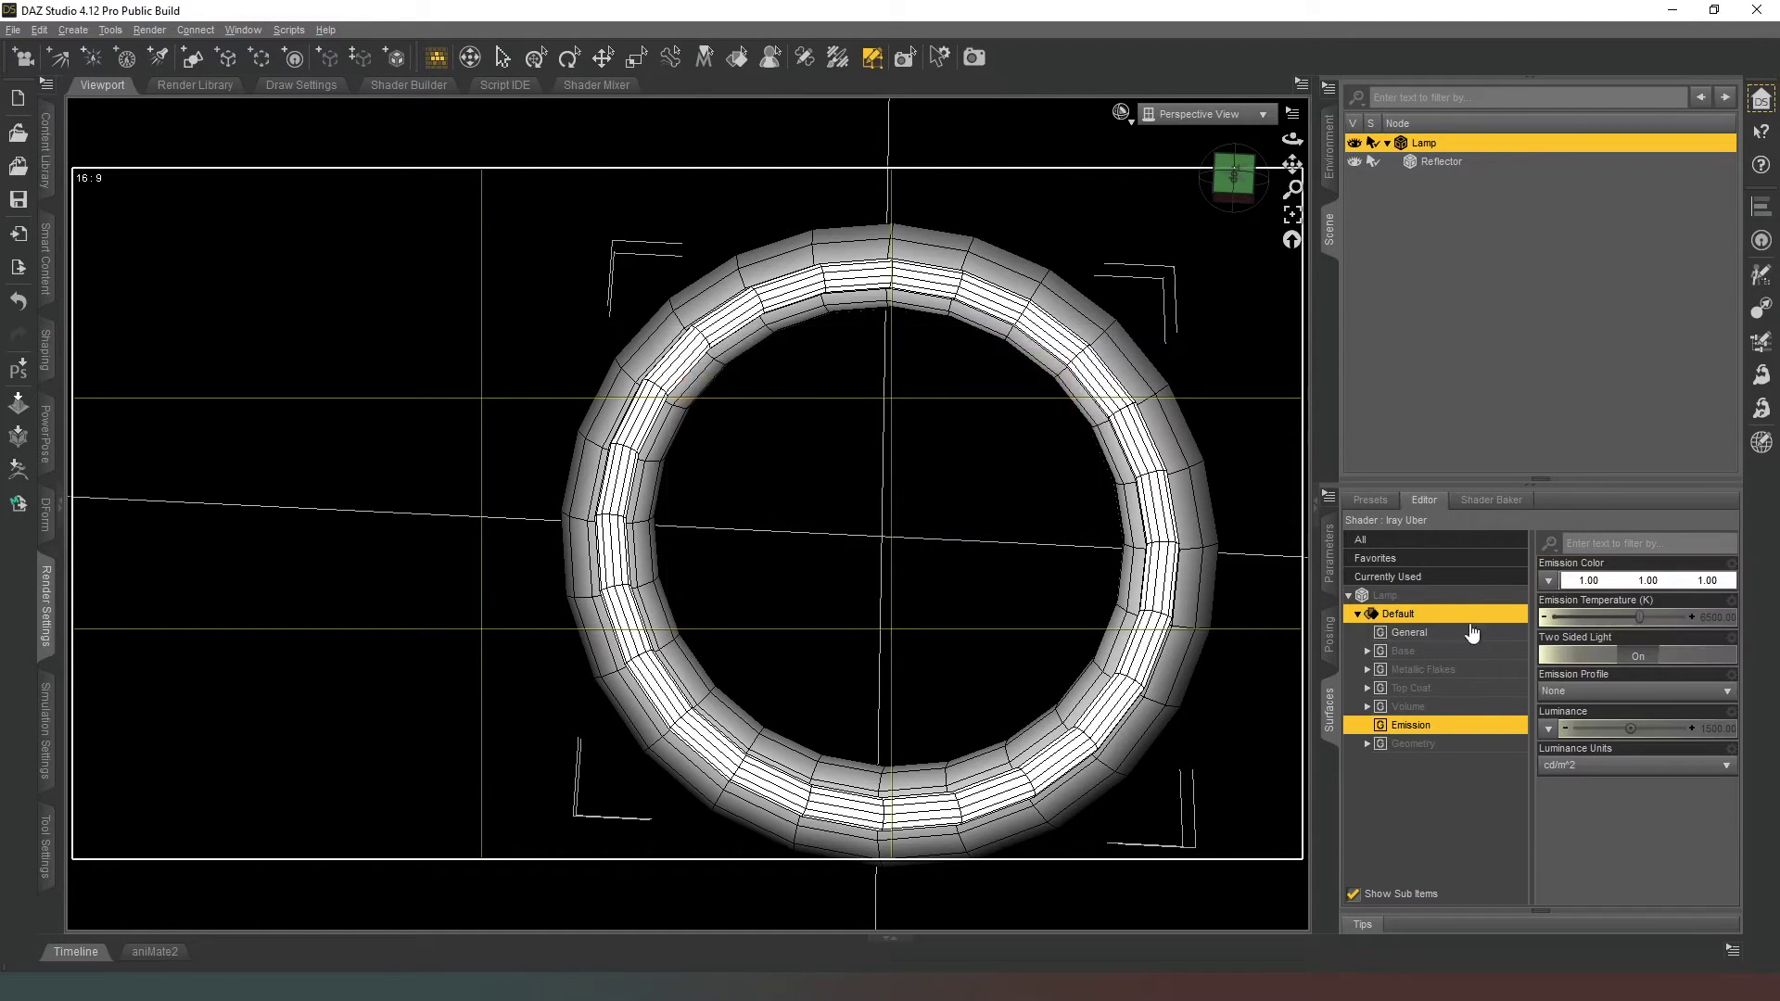
# Step: Set the Lamp's emission Luminance to 5000 with units kcd/m^2
pyautogui.click(1707, 729)
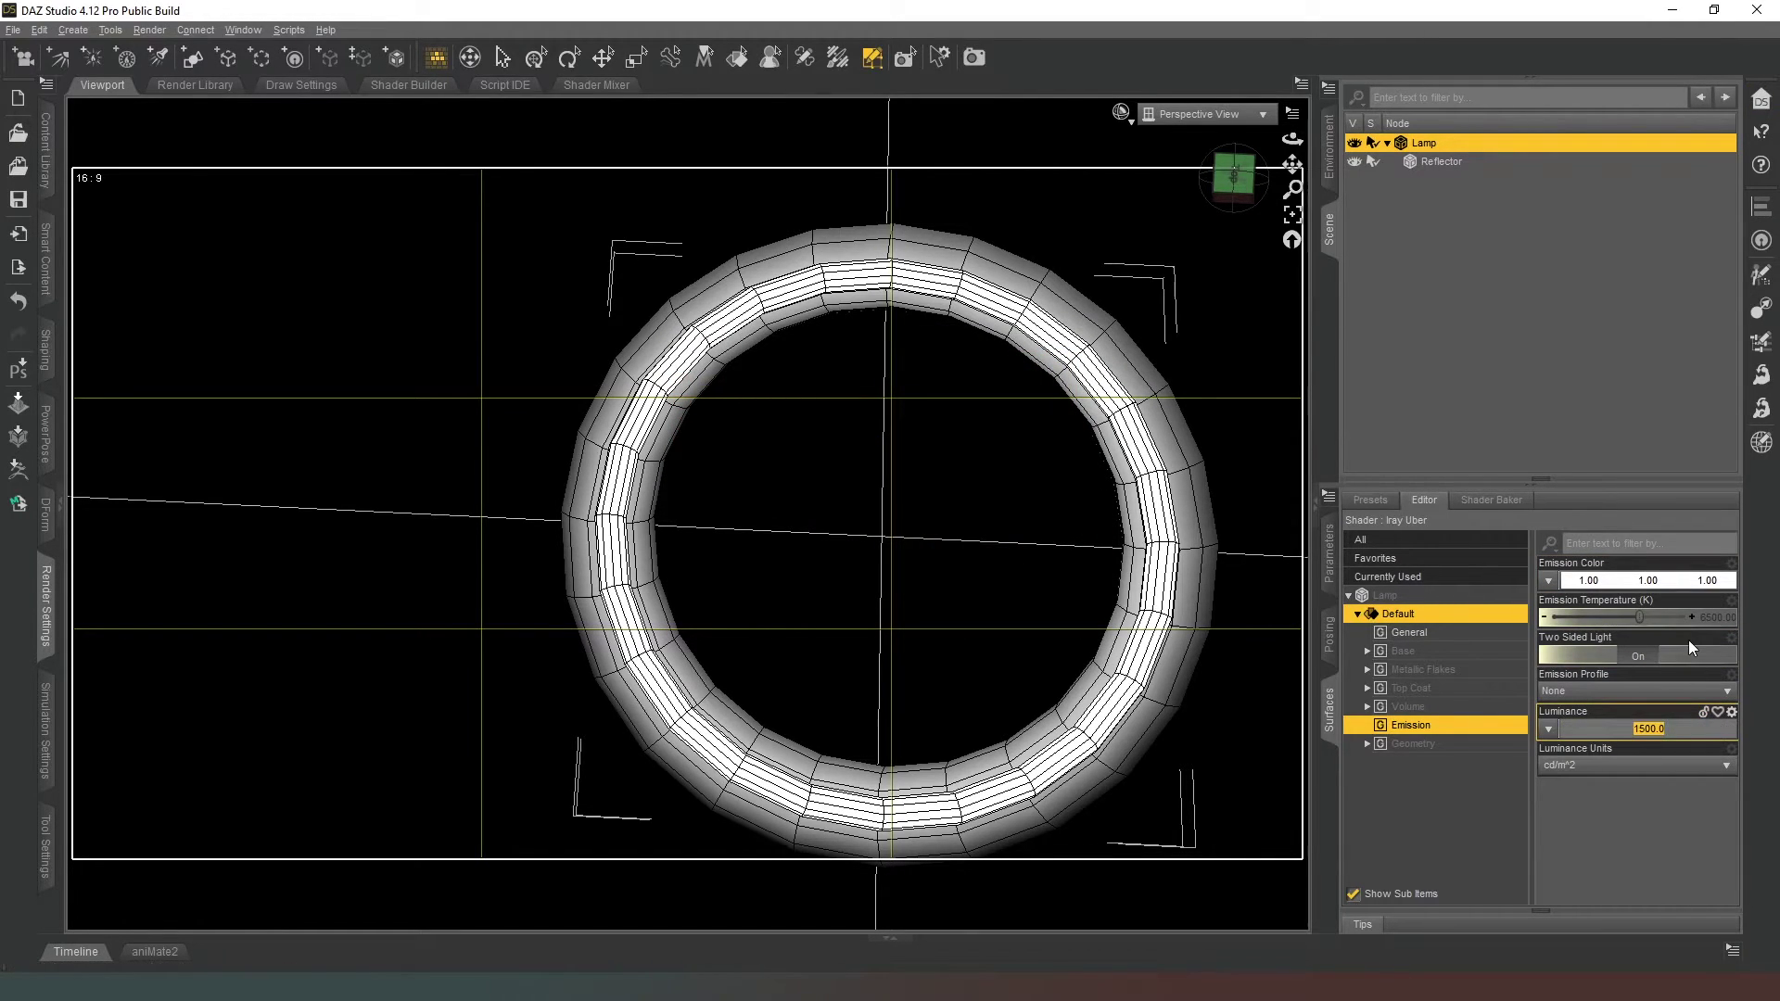
pyautogui.write('5000')
pyautogui.press('Return')
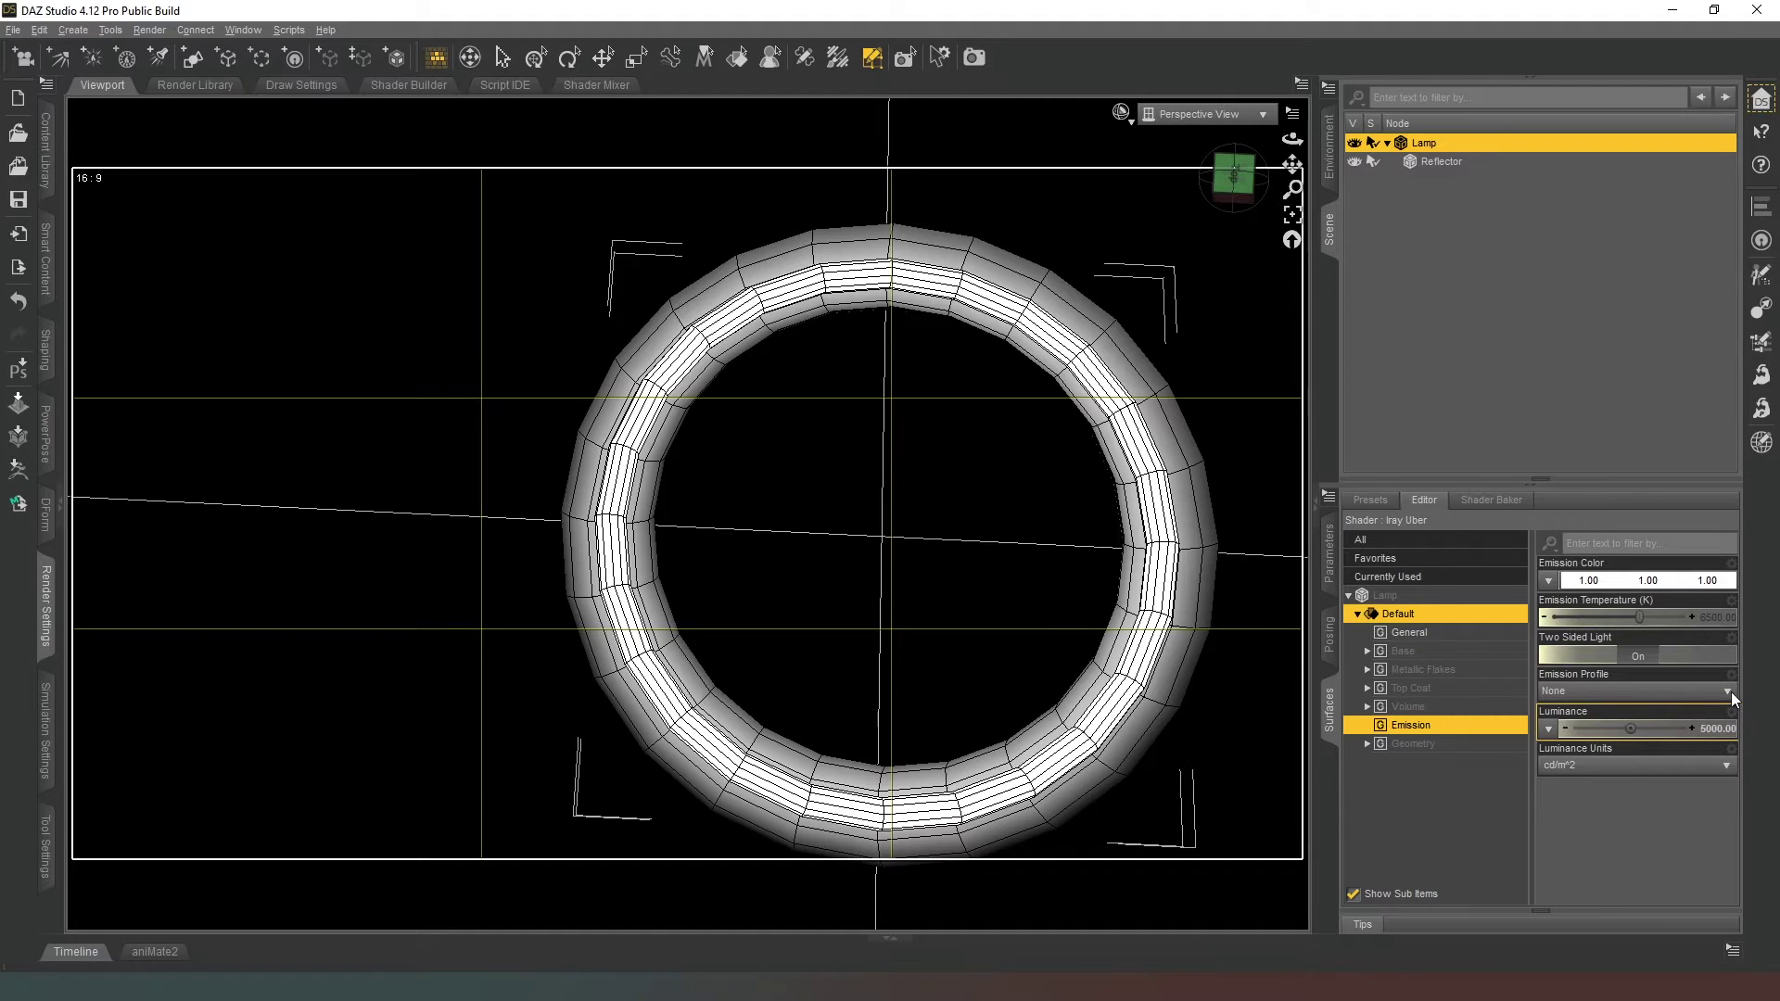
pyautogui.click(1684, 766)
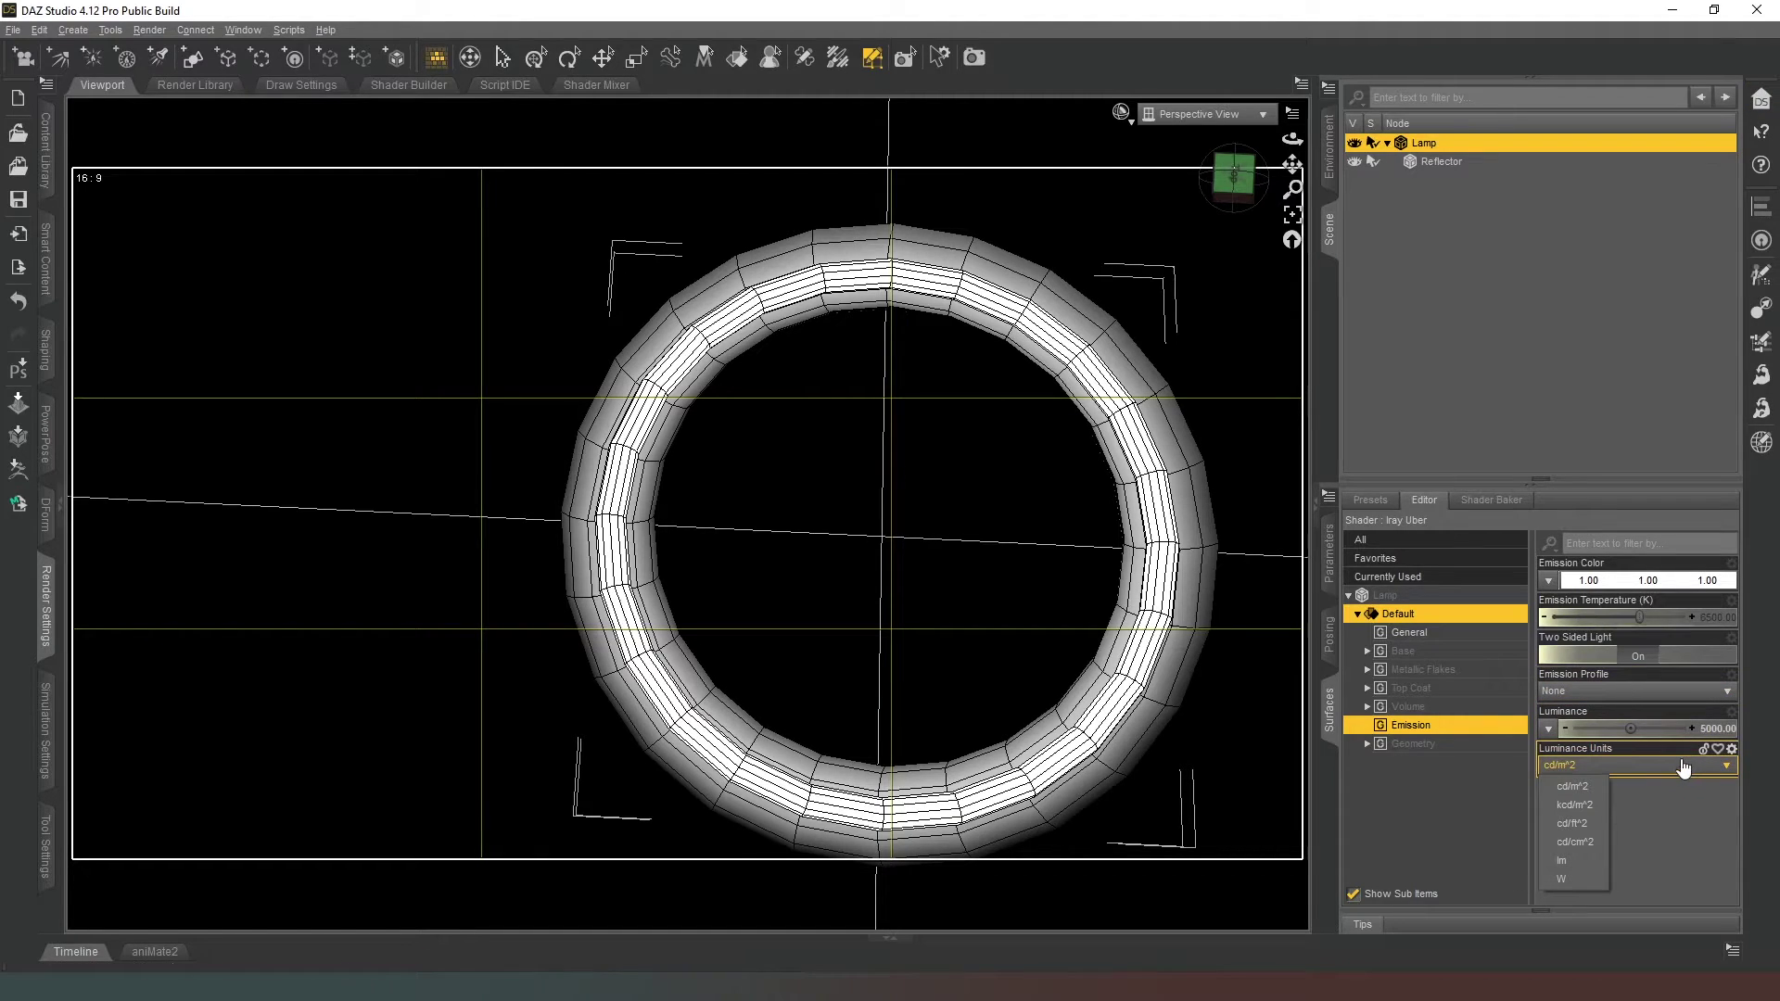
pyautogui.click(1593, 806)
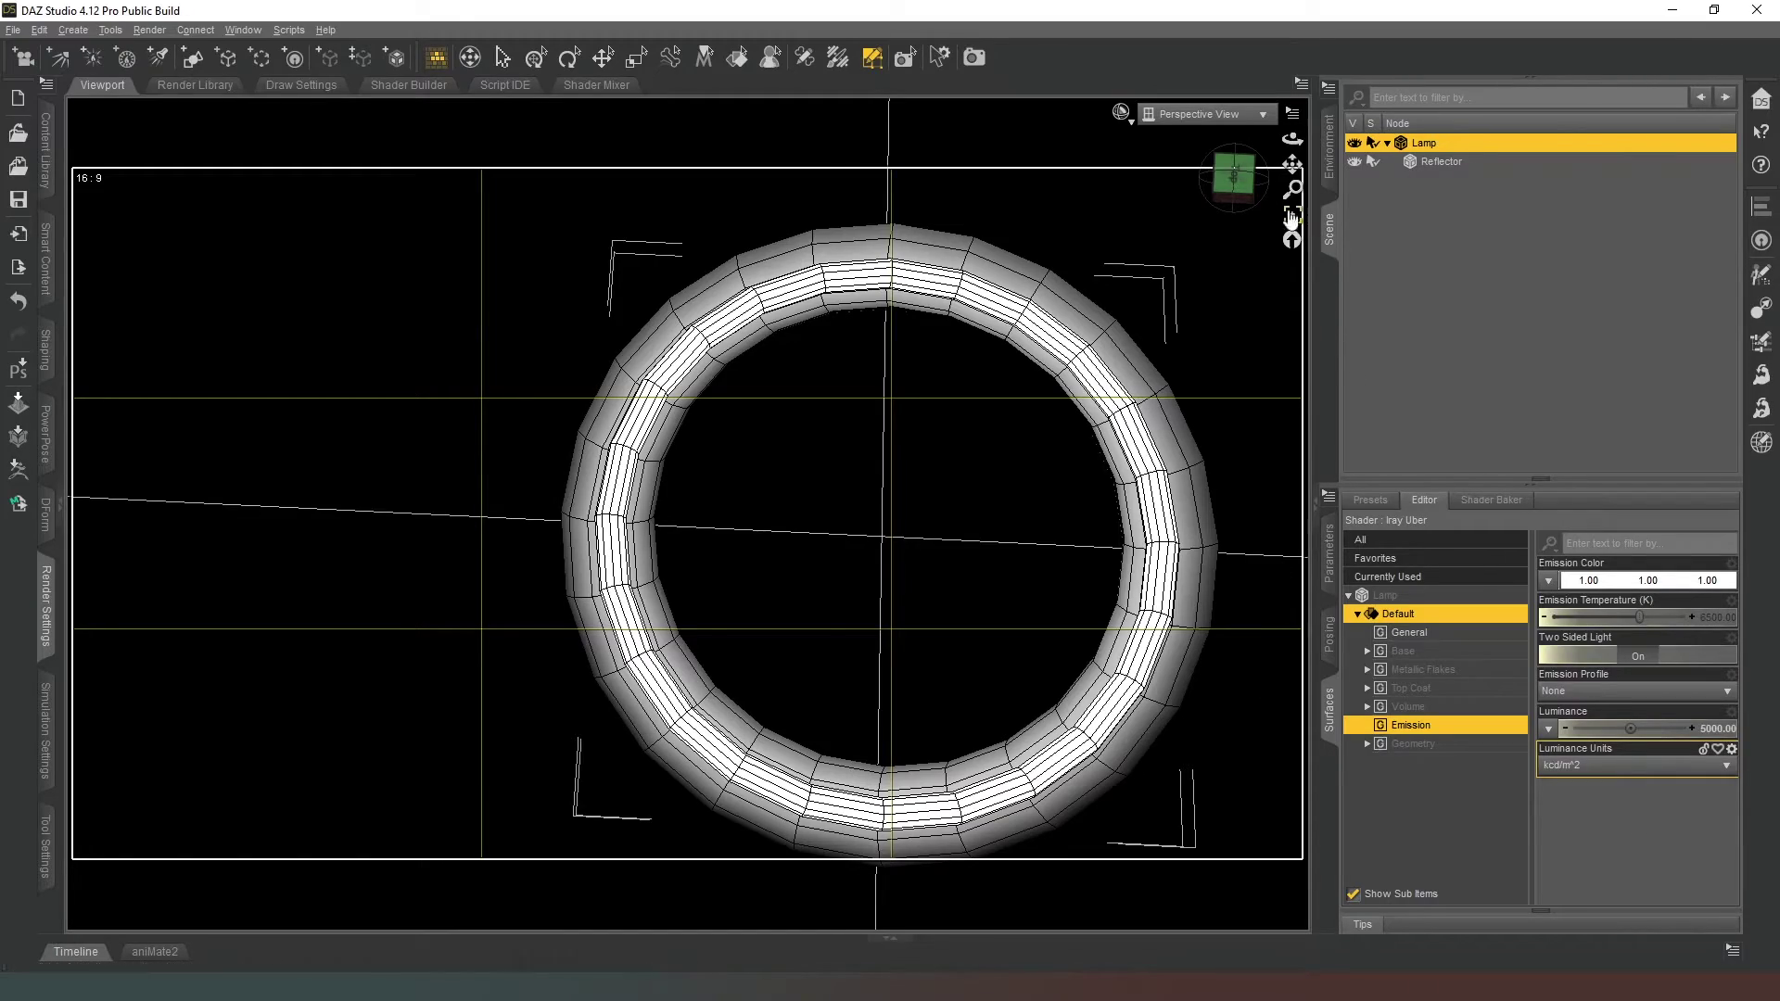
pyautogui.moveTo(1233, 172); pyautogui.dragTo(1238, 184)
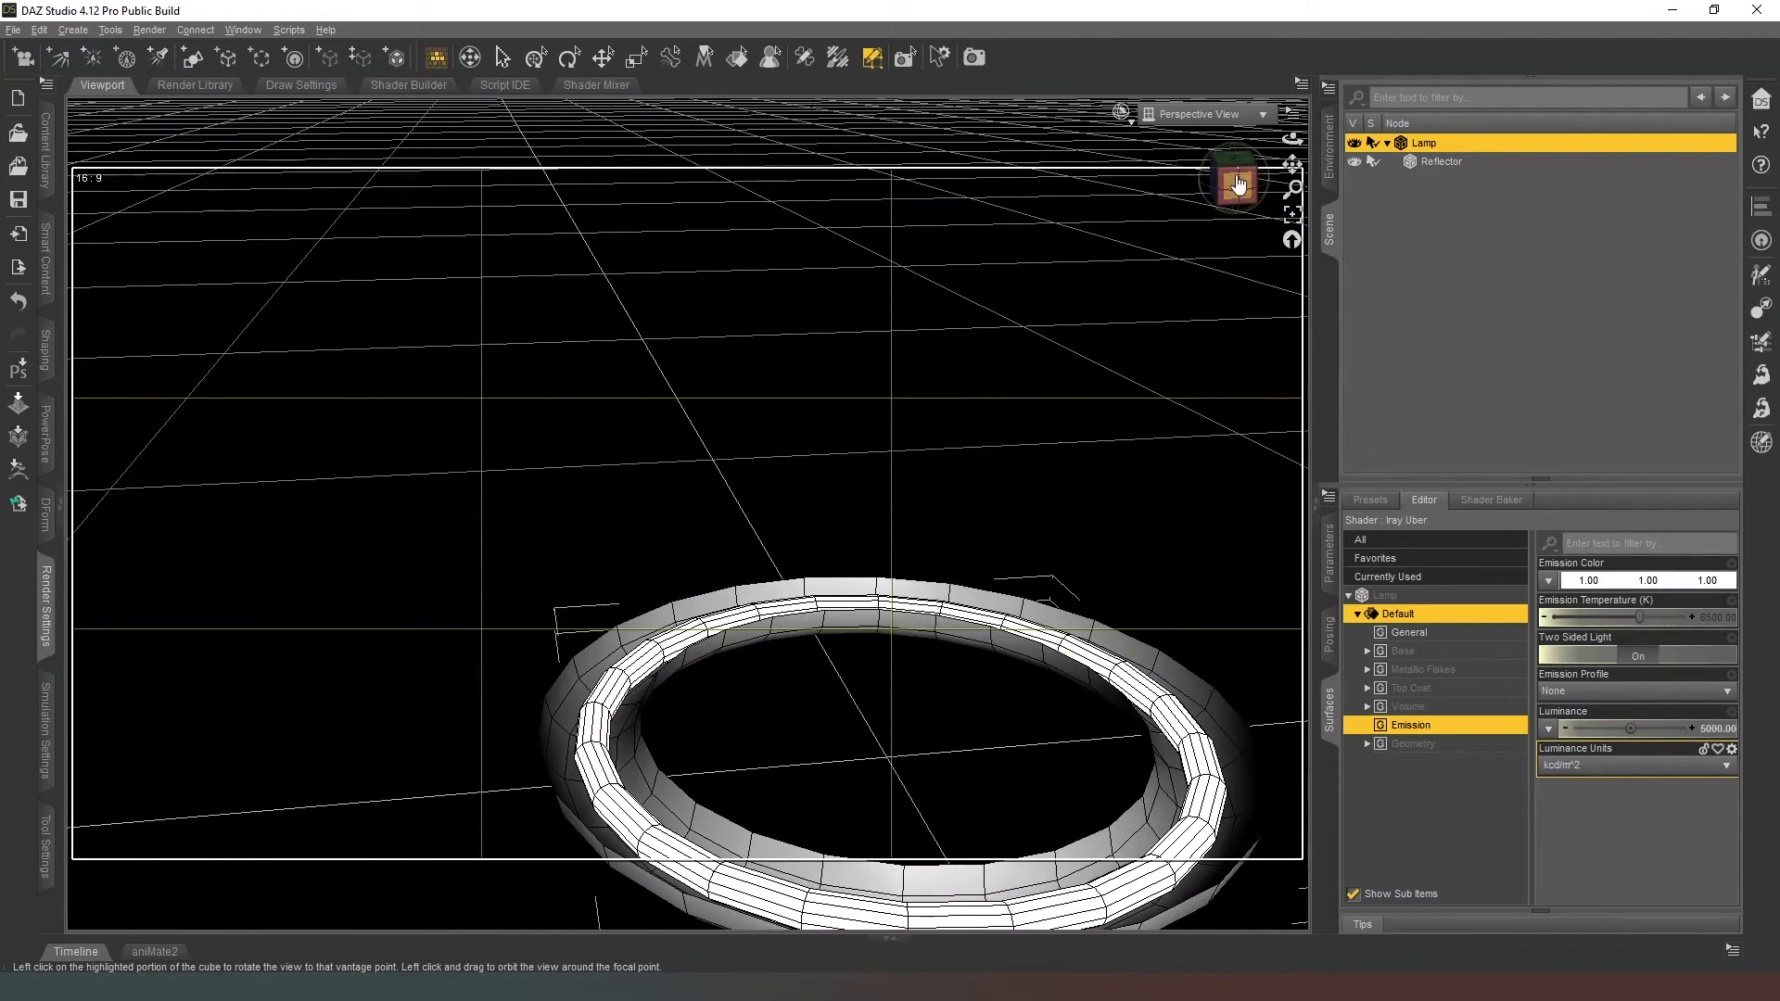
# Step: Reset the viewport and give the Lamp an X Rotate of -90
pyautogui.click(1292, 243)
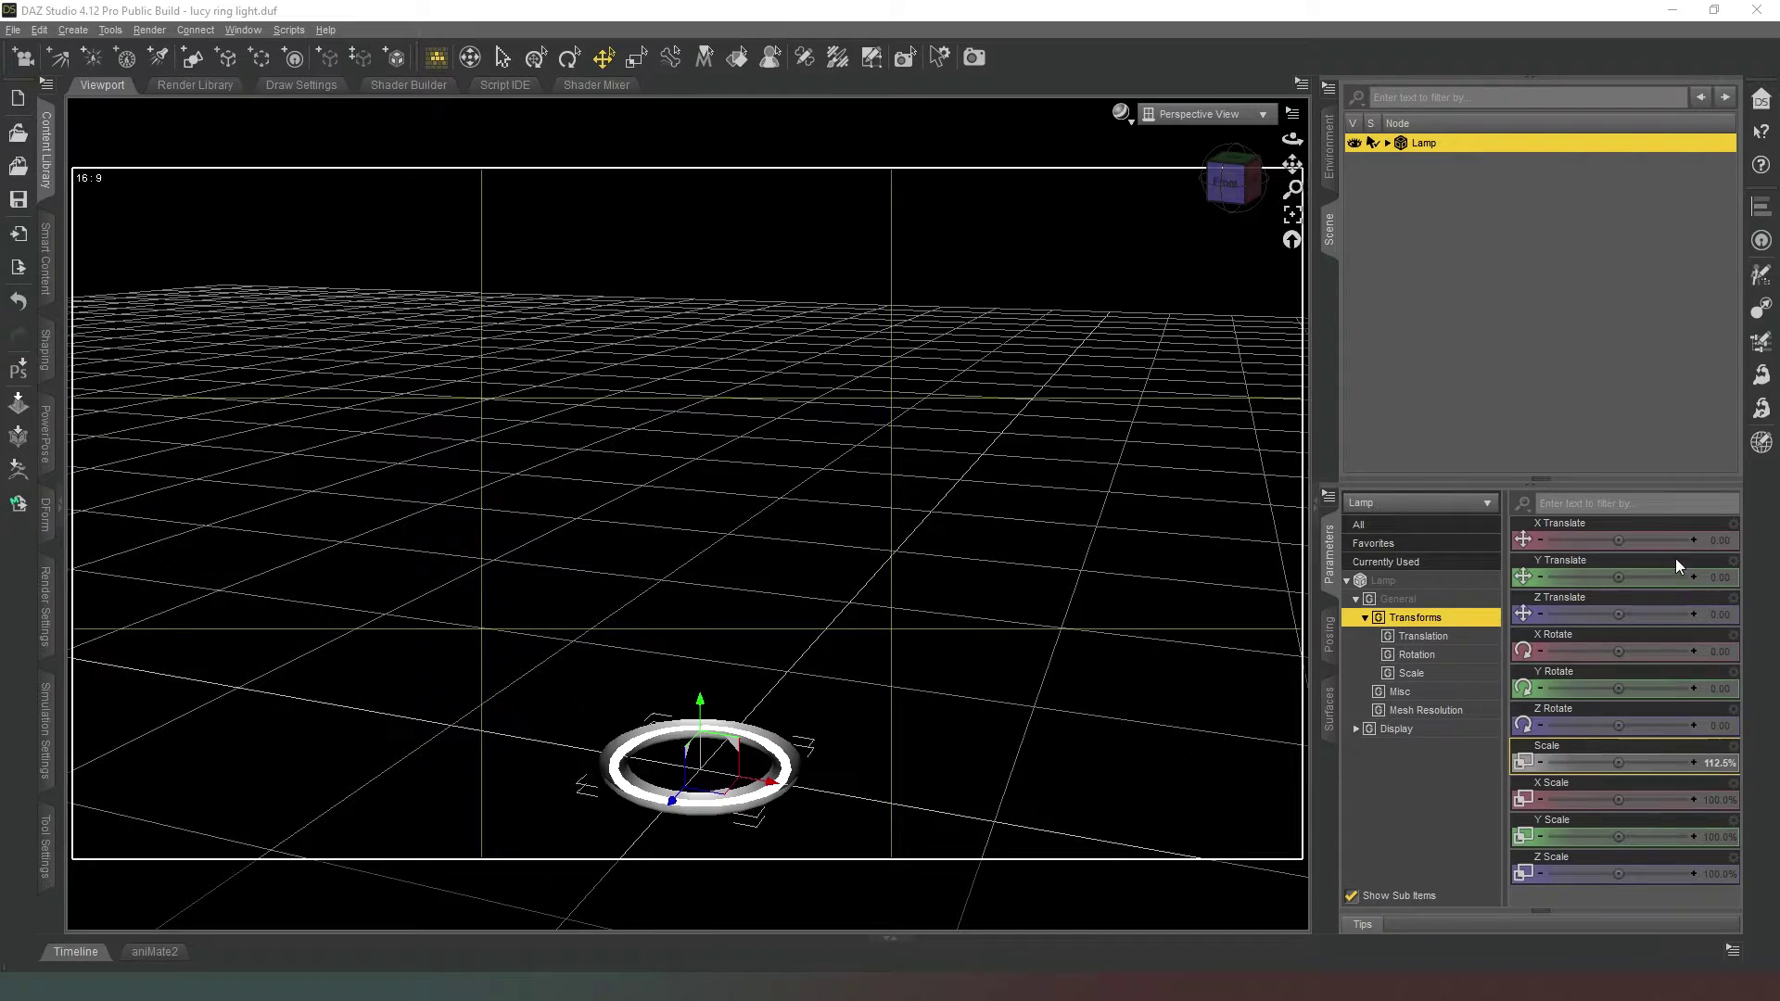
pyautogui.click(1721, 651)
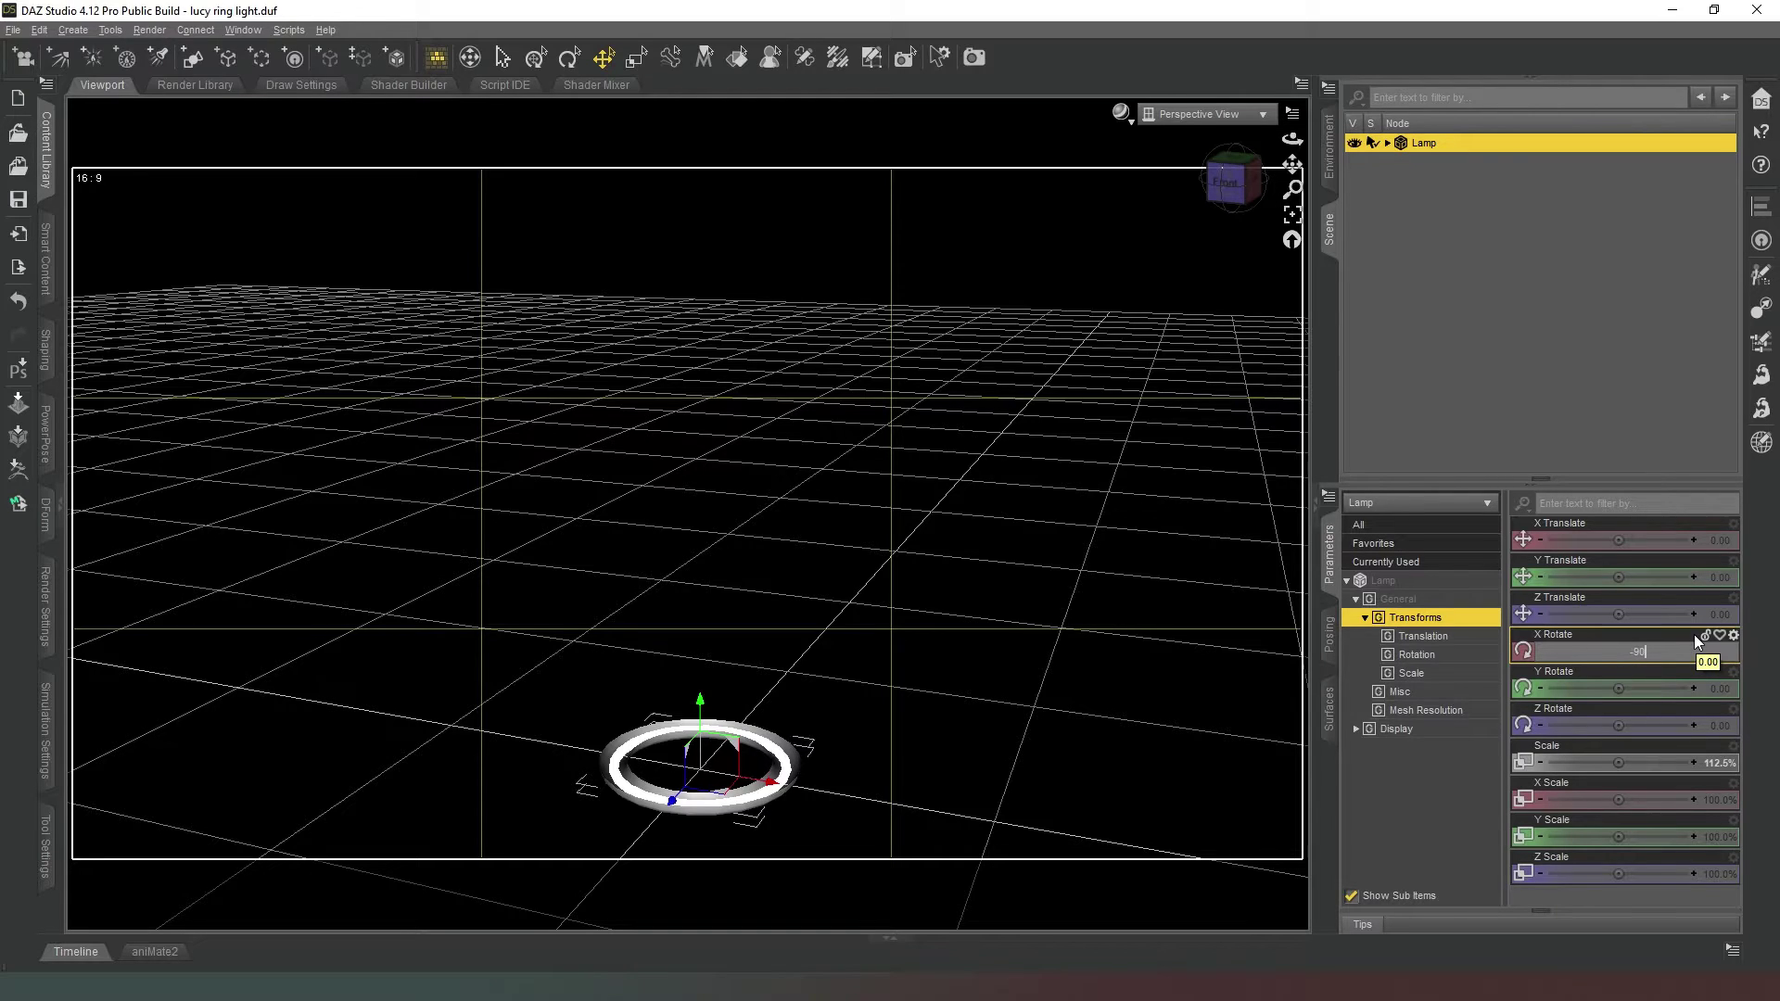
pyautogui.write('-90')
pyautogui.press('Return')
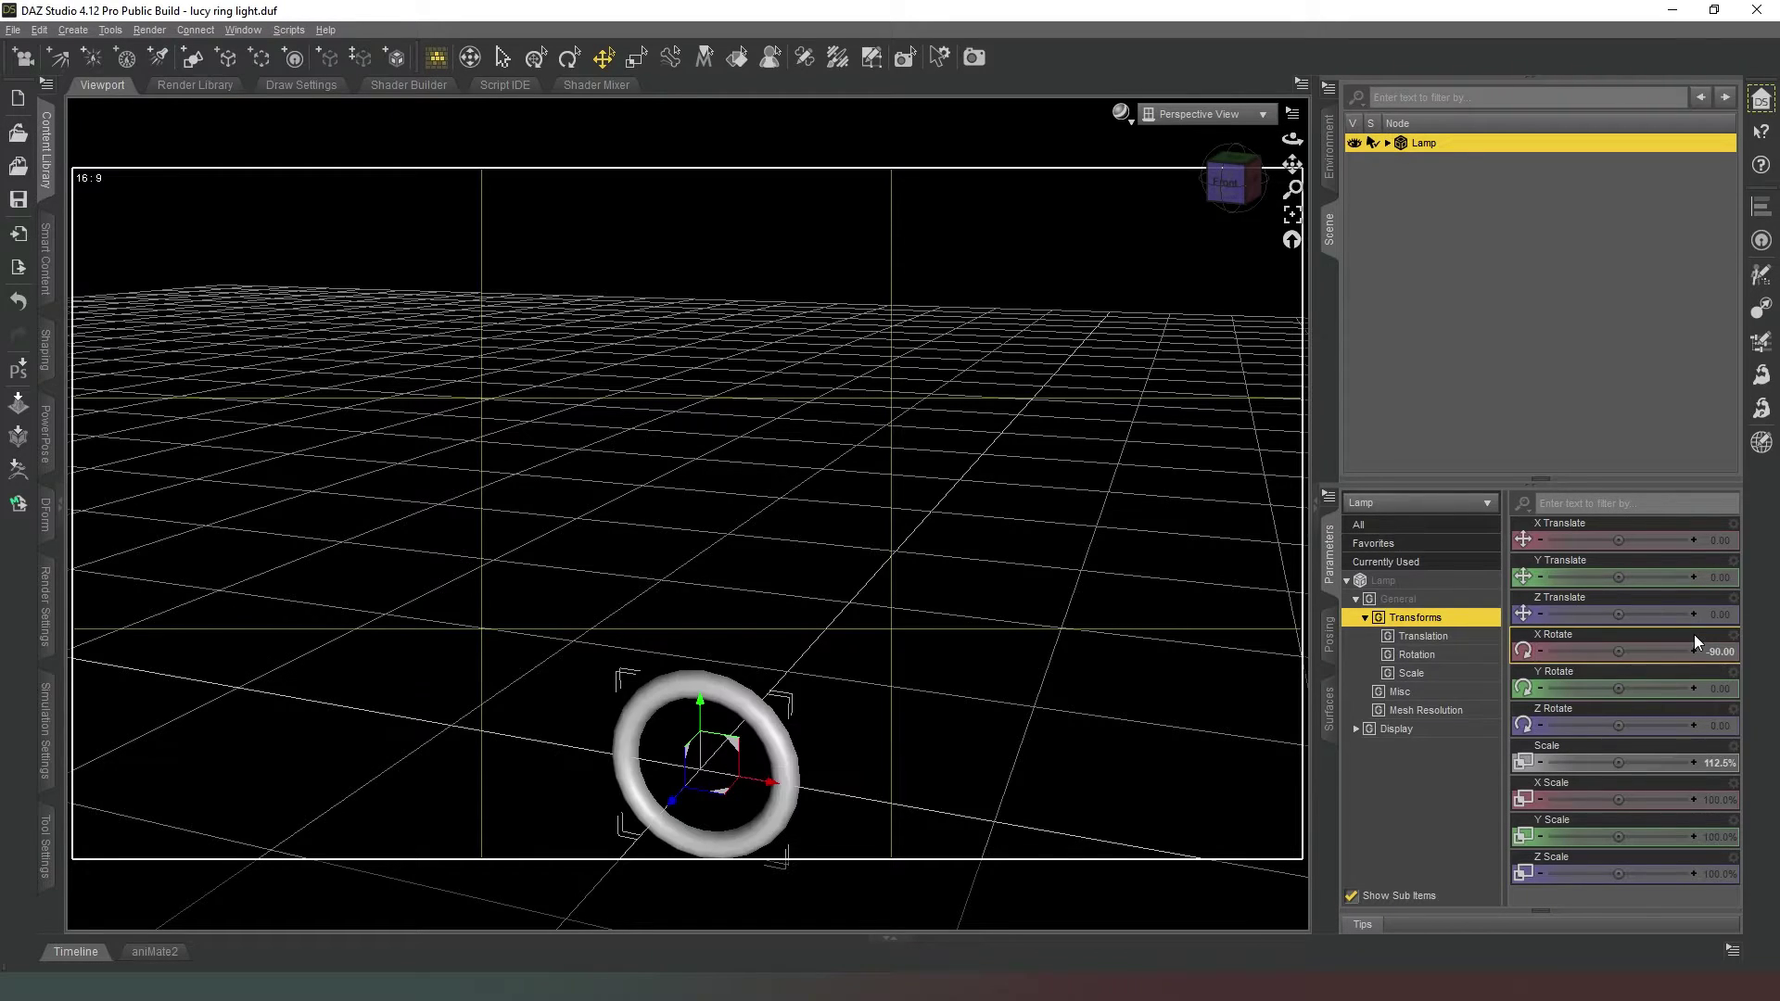
# Step: Add a new camera and set its X, Y and Z translation to 0
pyautogui.click(25, 60)
pyautogui.click(932, 674)
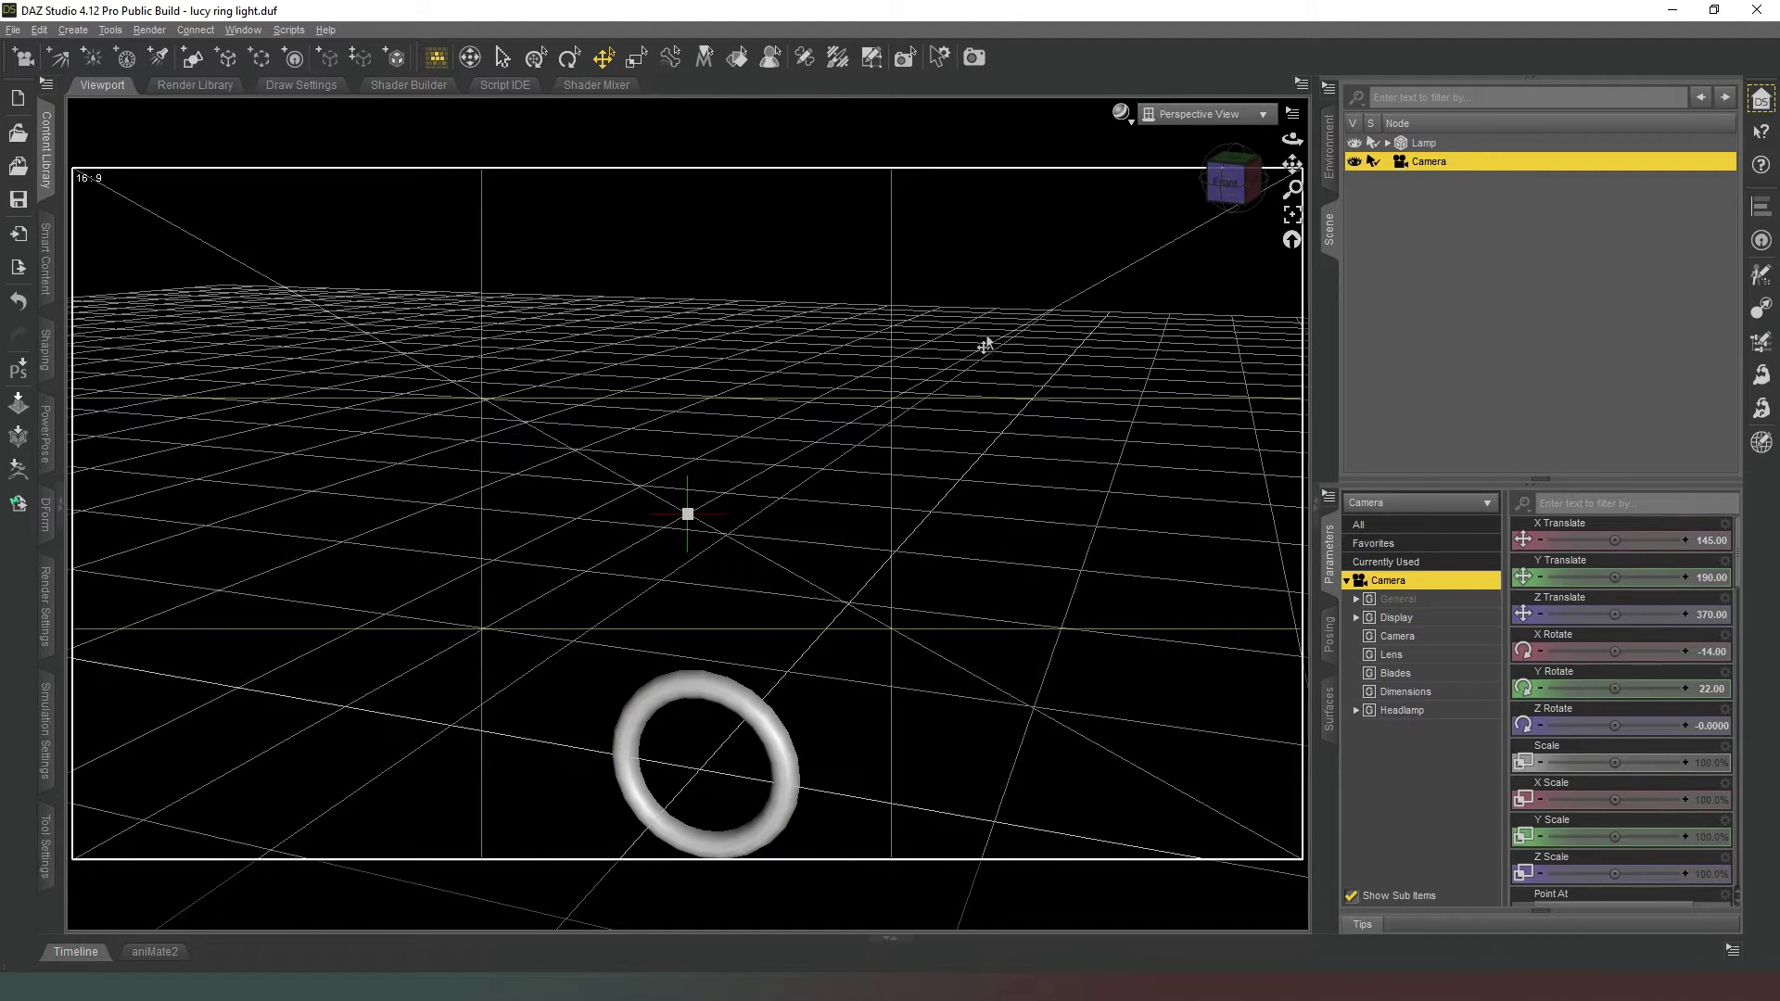
pyautogui.click(1715, 542)
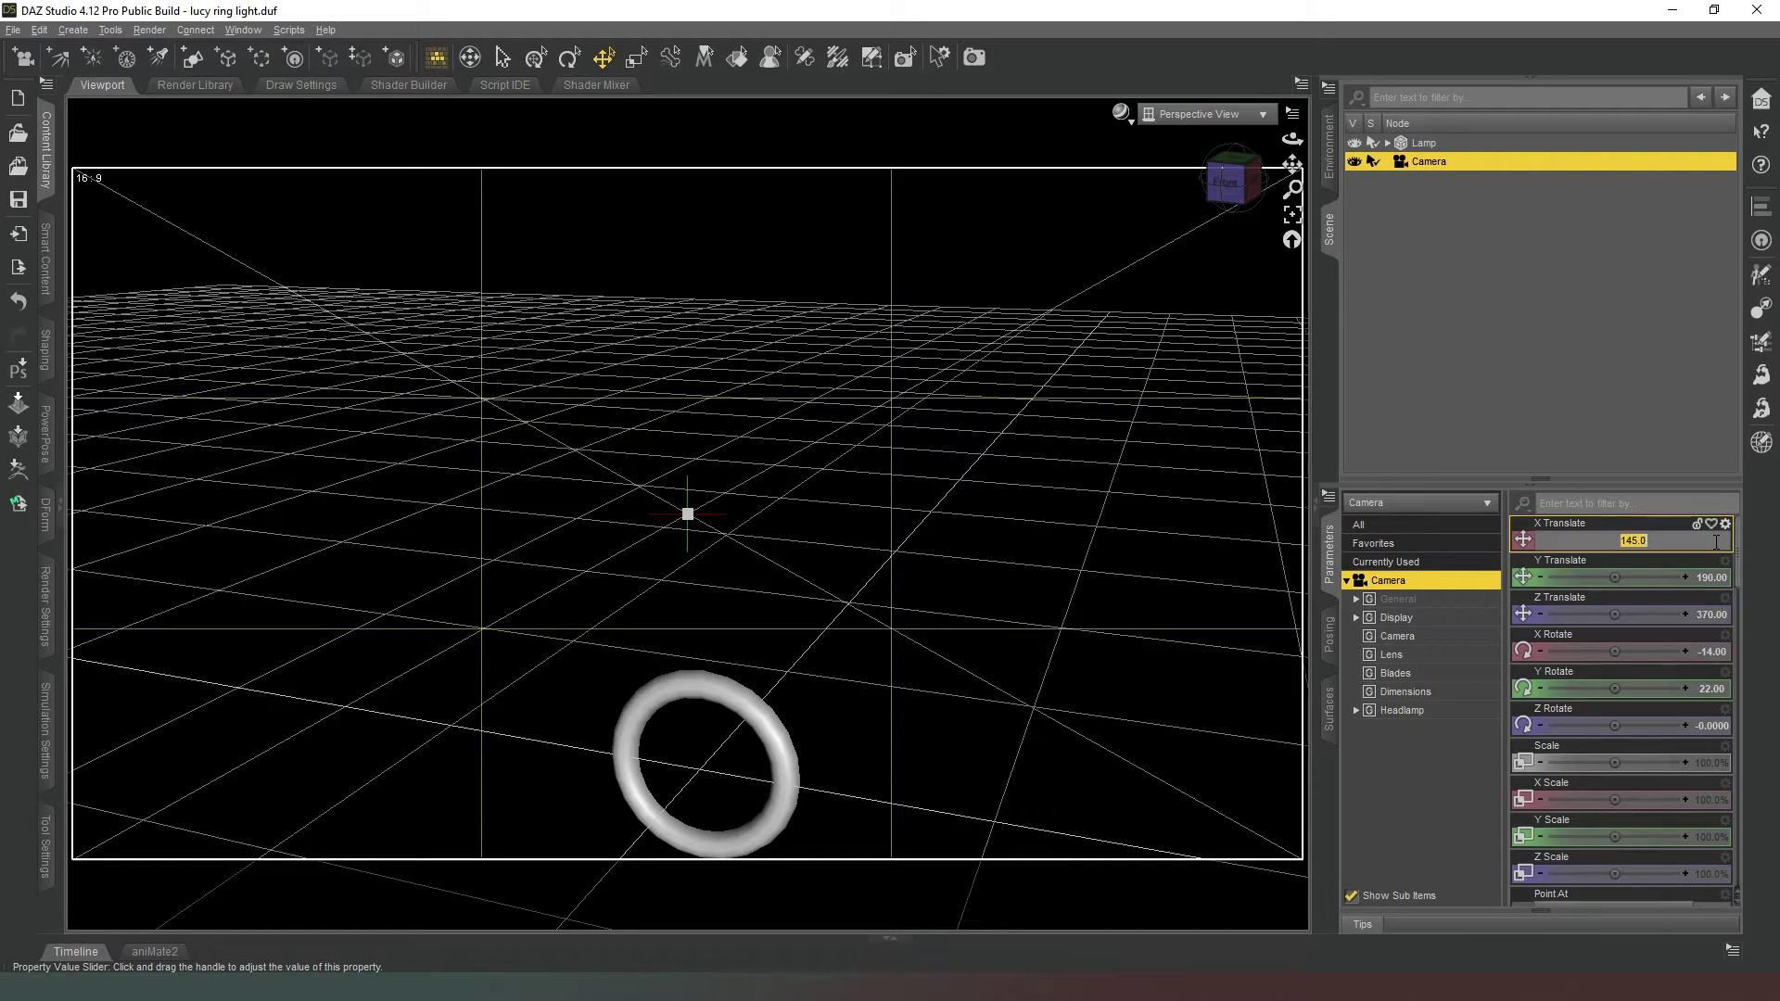
pyautogui.write('0')
pyautogui.press('Return')
pyautogui.click(1711, 576)
pyautogui.write('00')
pyautogui.press('Return')
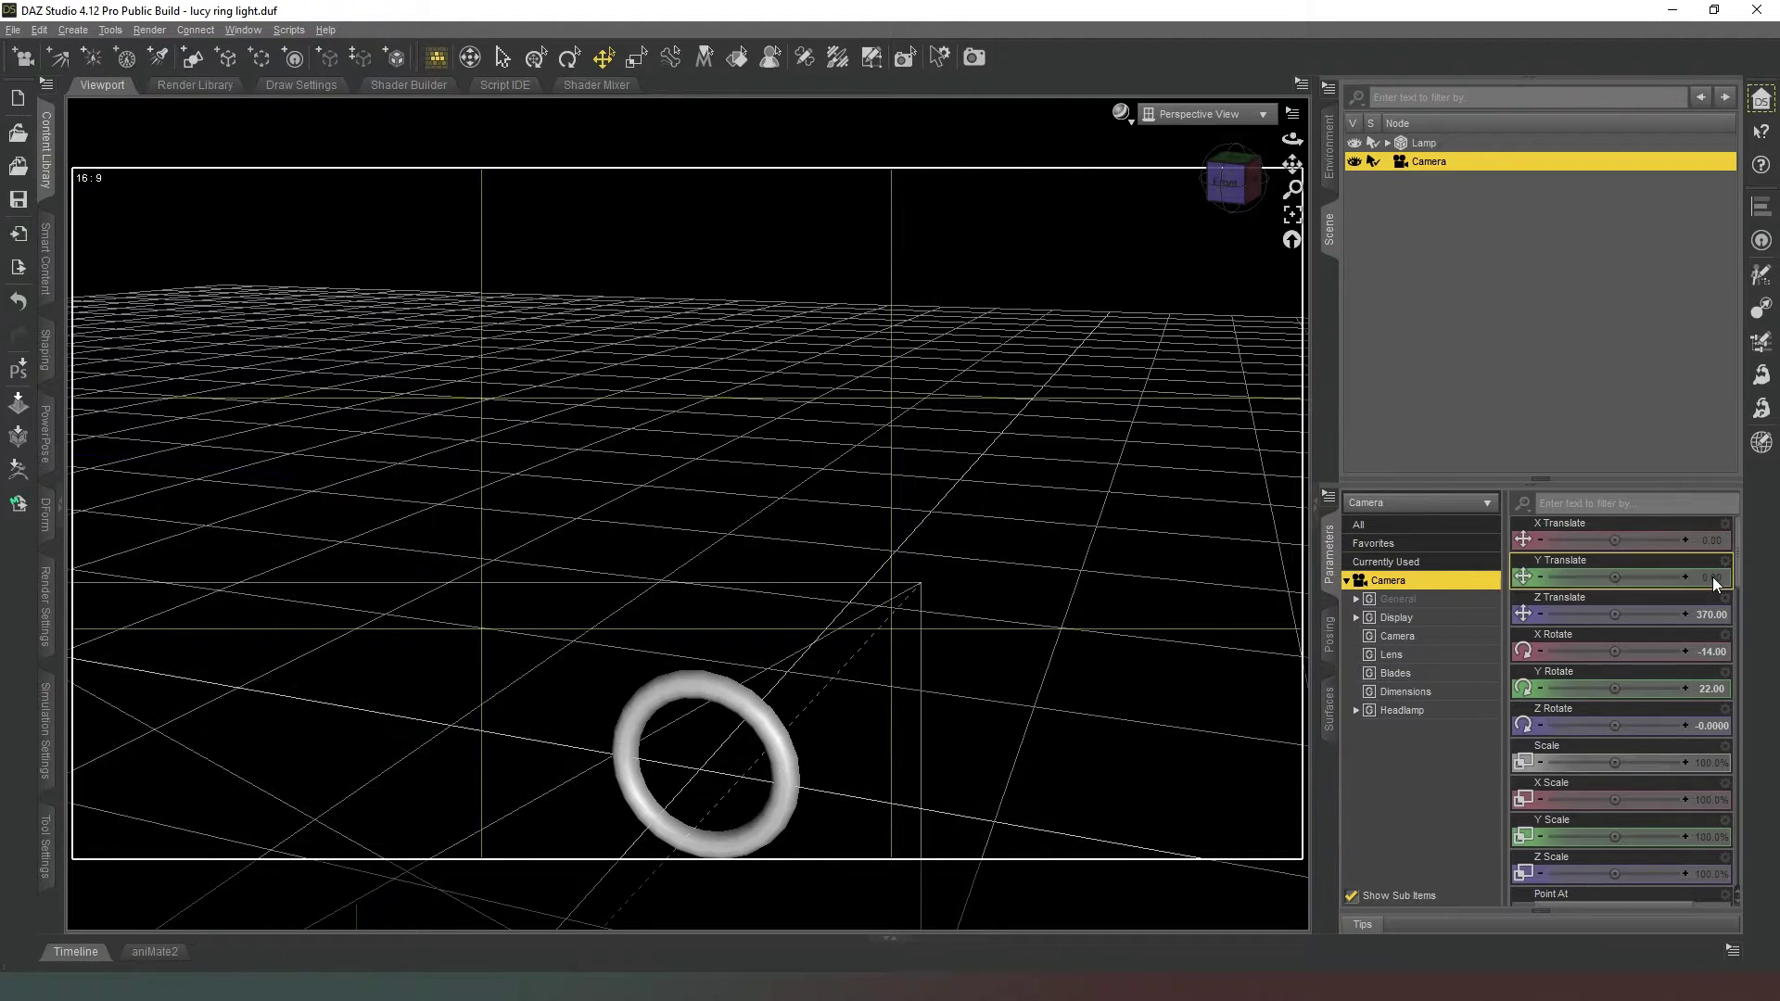
pyautogui.click(1702, 615)
pyautogui.write('0')
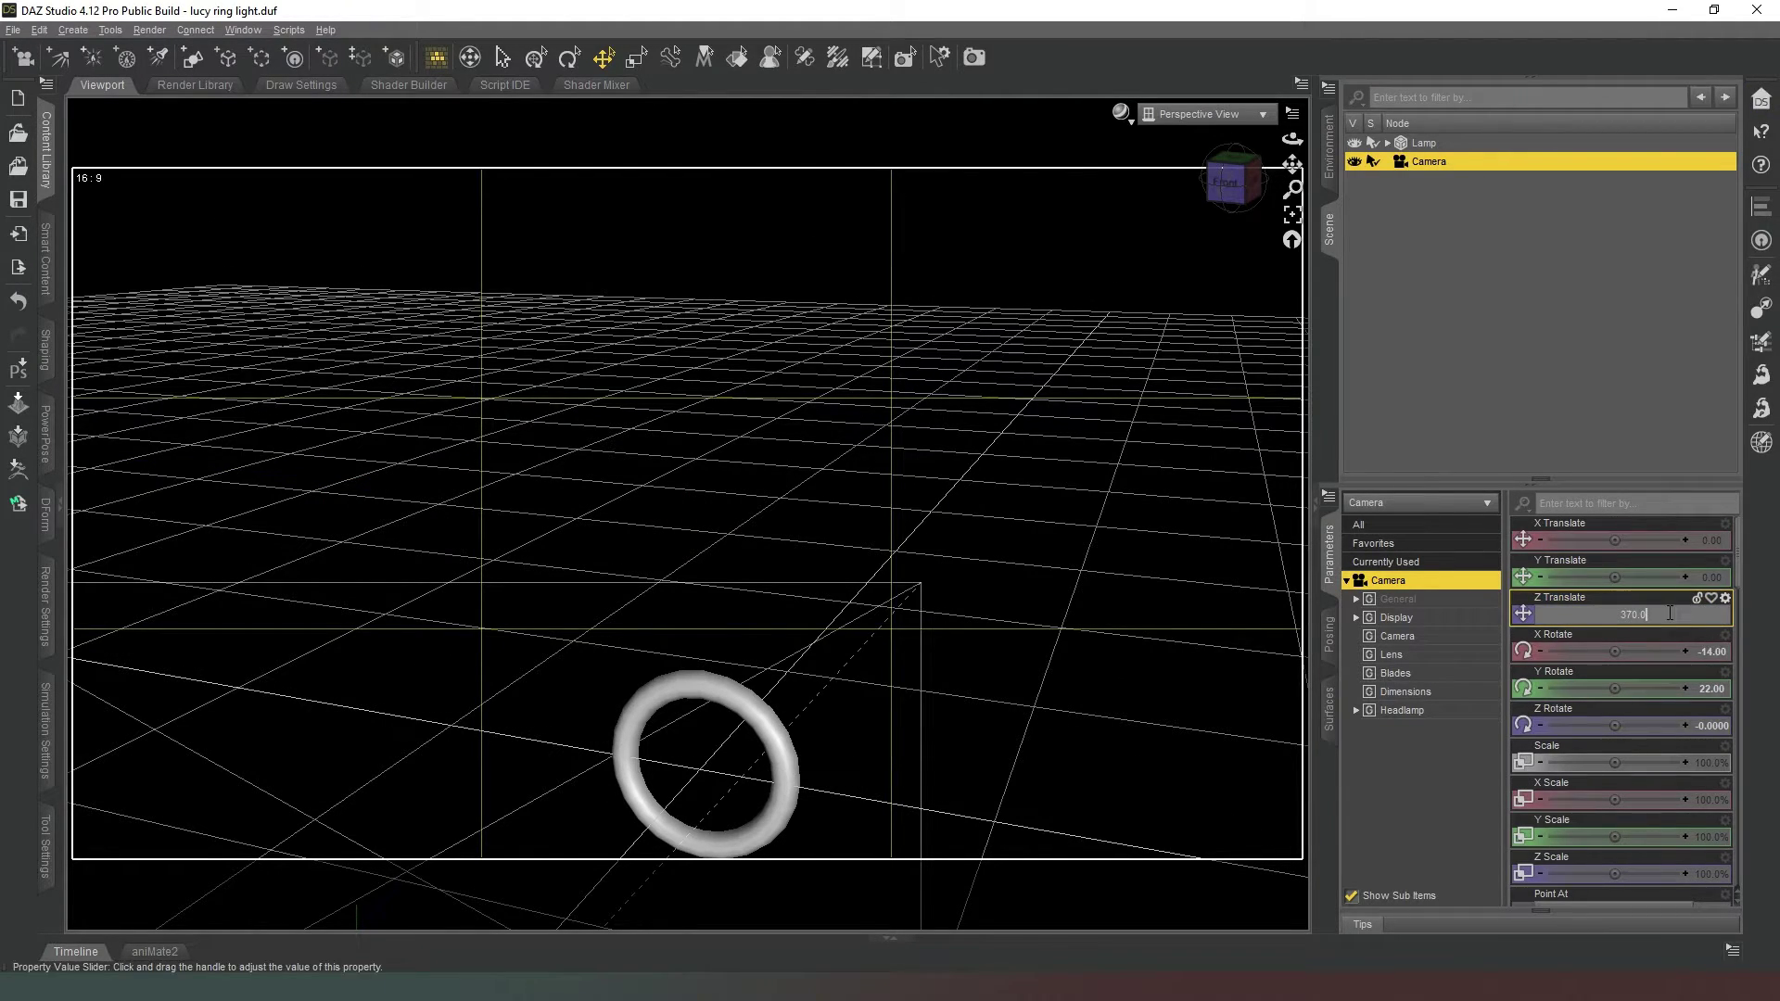
pyautogui.press('Return')
# Step: Set the camera's X, Y and Z rotation to 0
pyautogui.click(1712, 652)
pyautogui.write('0')
pyautogui.press('Return')
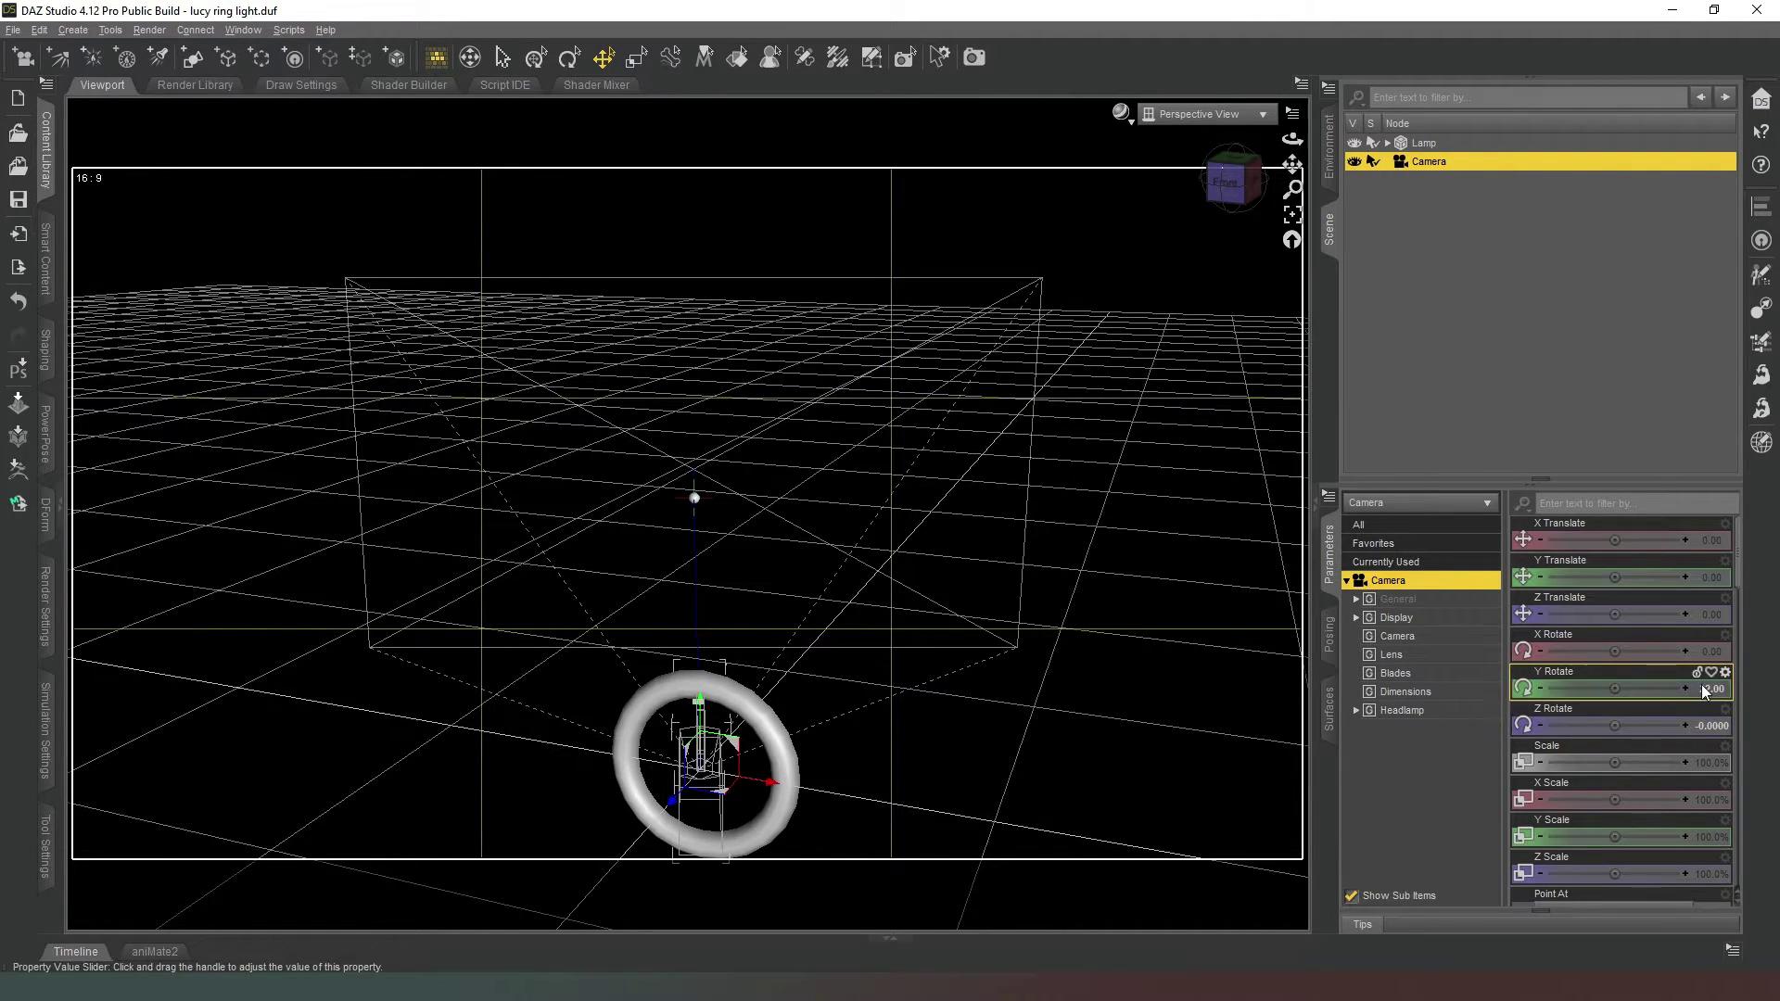
pyautogui.click(1682, 689)
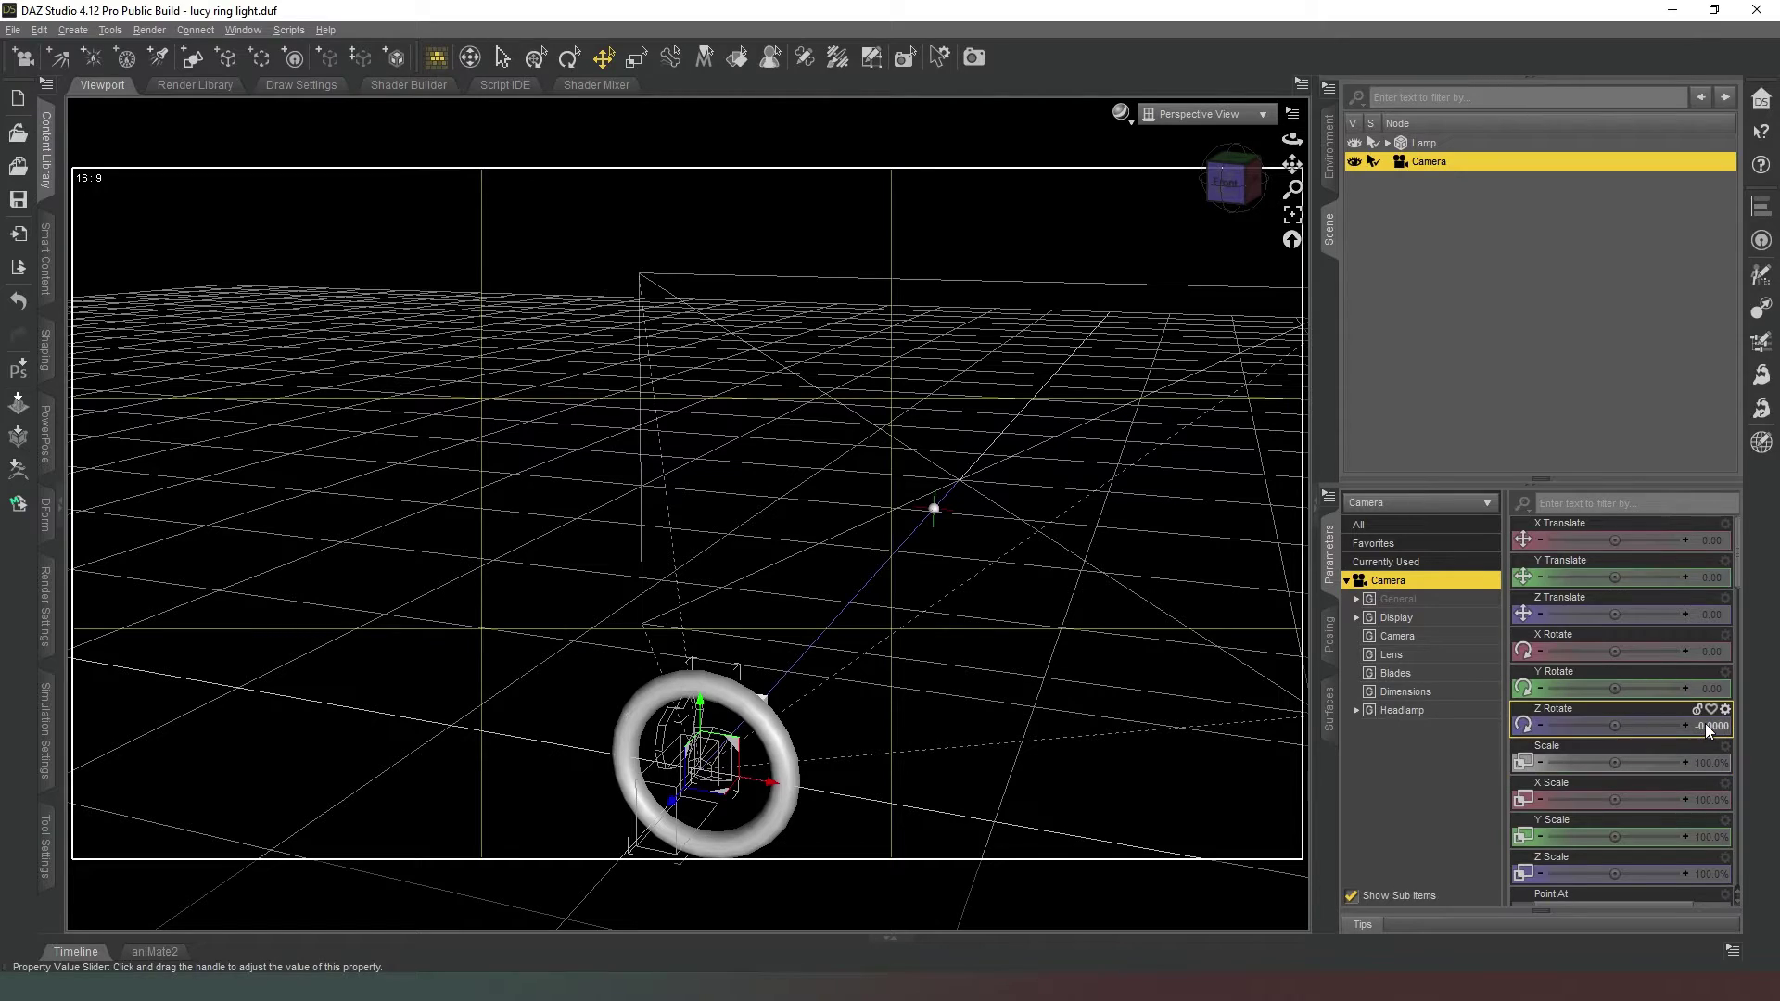
pyautogui.click(1705, 725)
pyautogui.write('0')
pyautogui.press('Return')
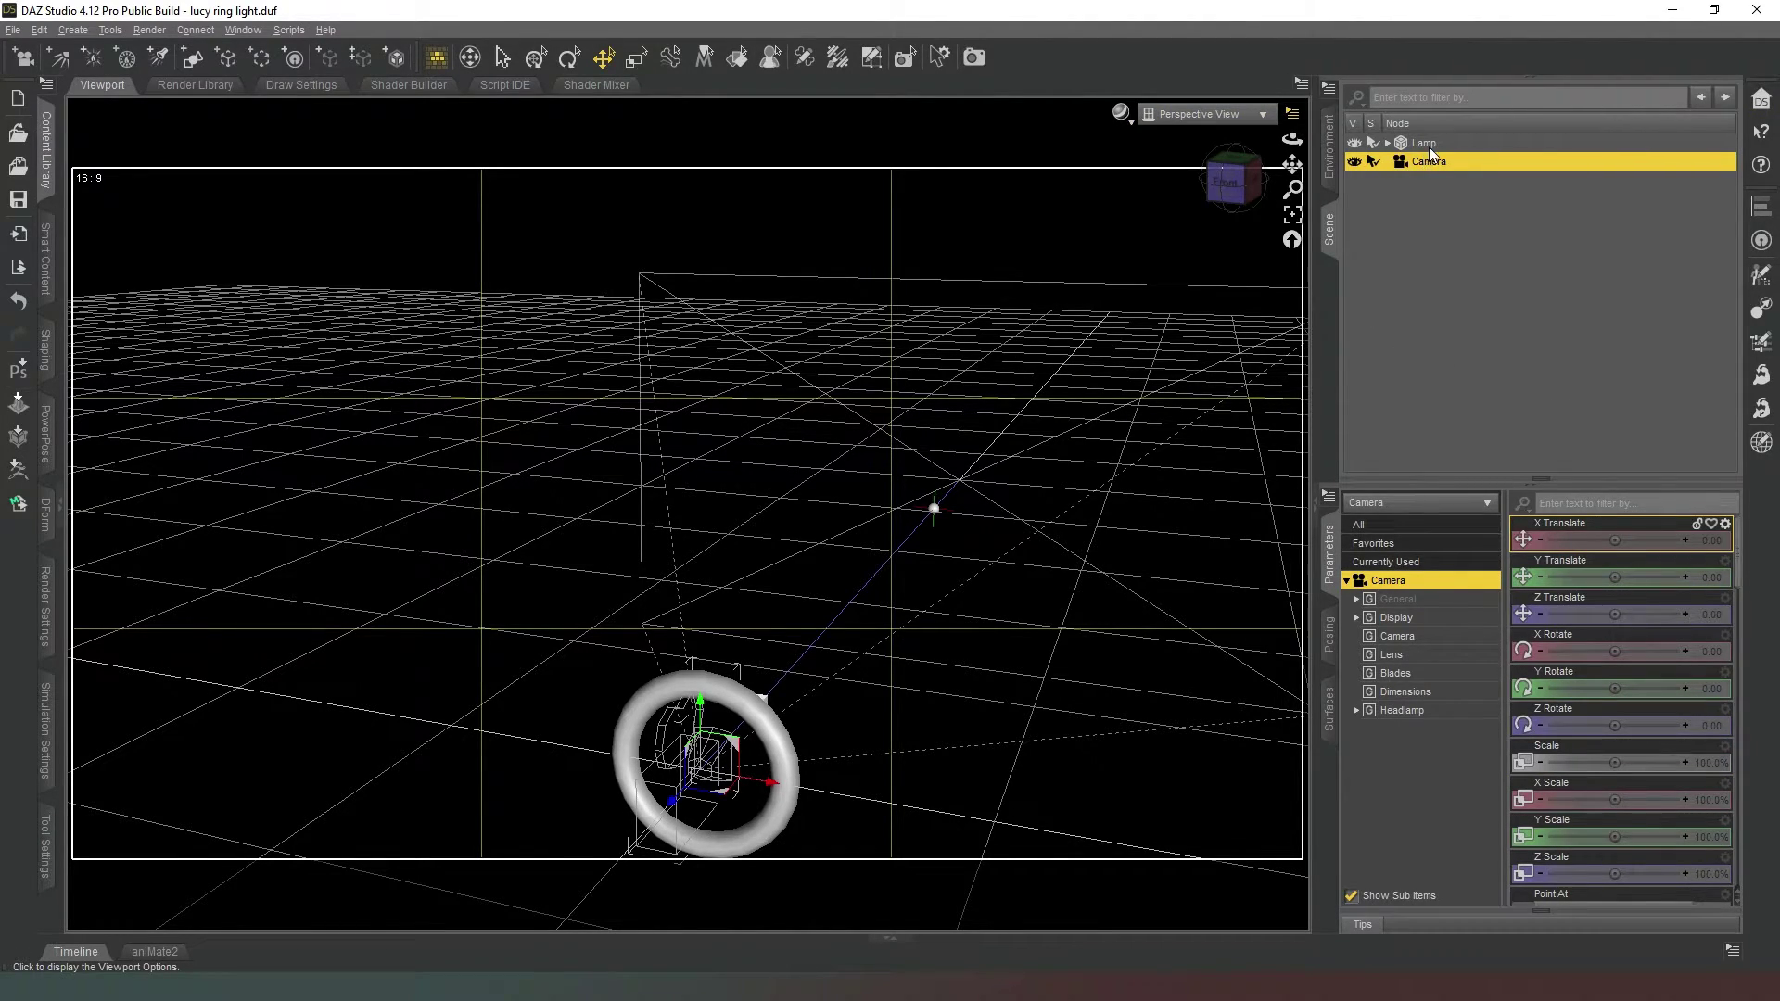
# Step: Parent the Lamp under the Camera, then raise the camera and ring in the left view
pyautogui.moveTo(1432, 143); pyautogui.dragTo(1465, 156)
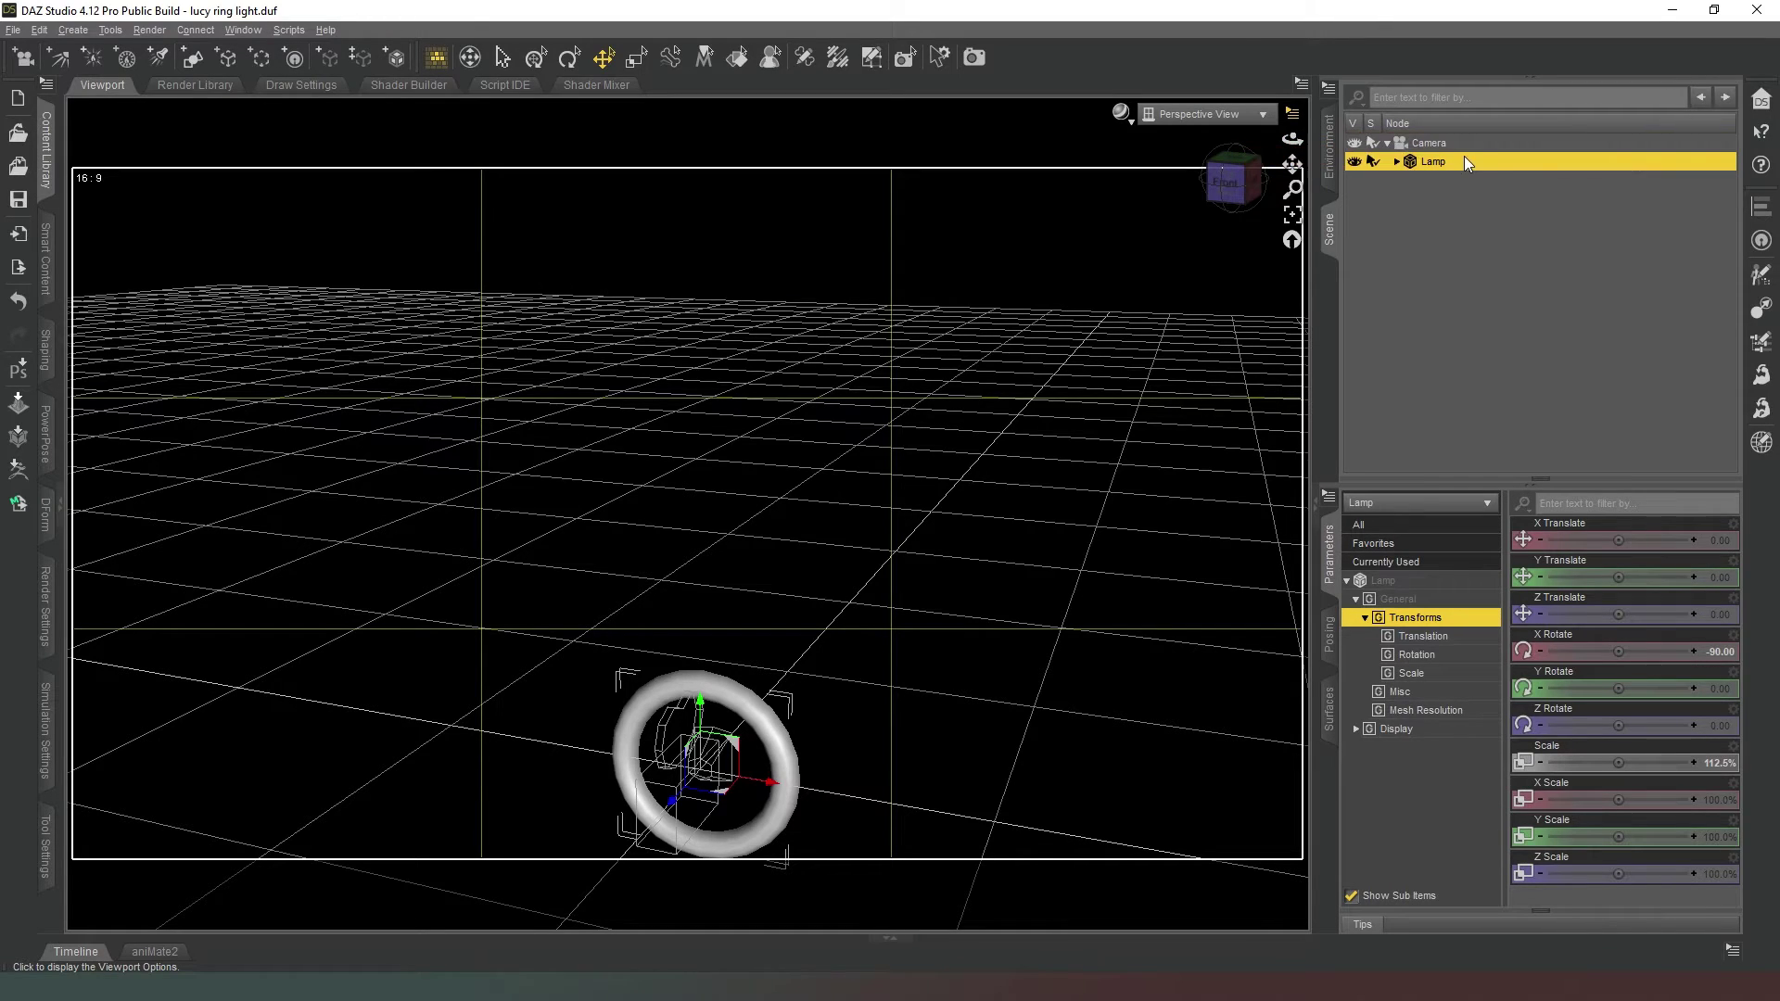
pyautogui.click(1387, 143)
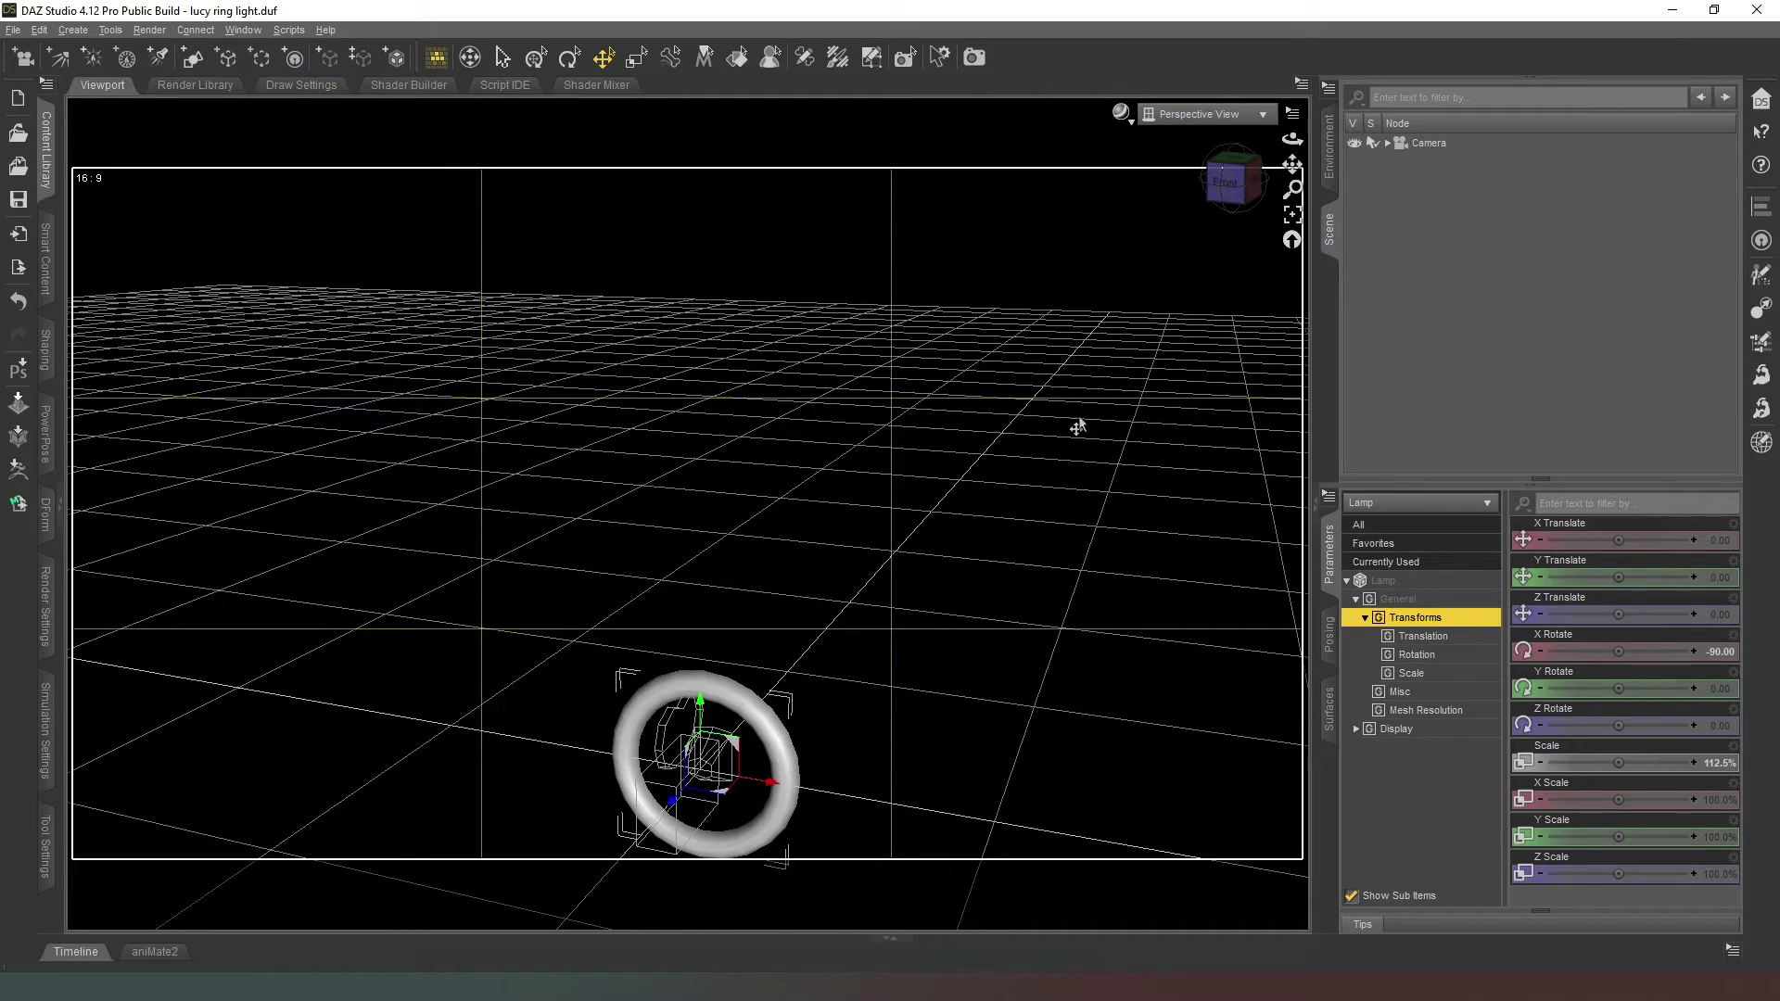
pyautogui.click(1212, 190)
pyautogui.click(1439, 148)
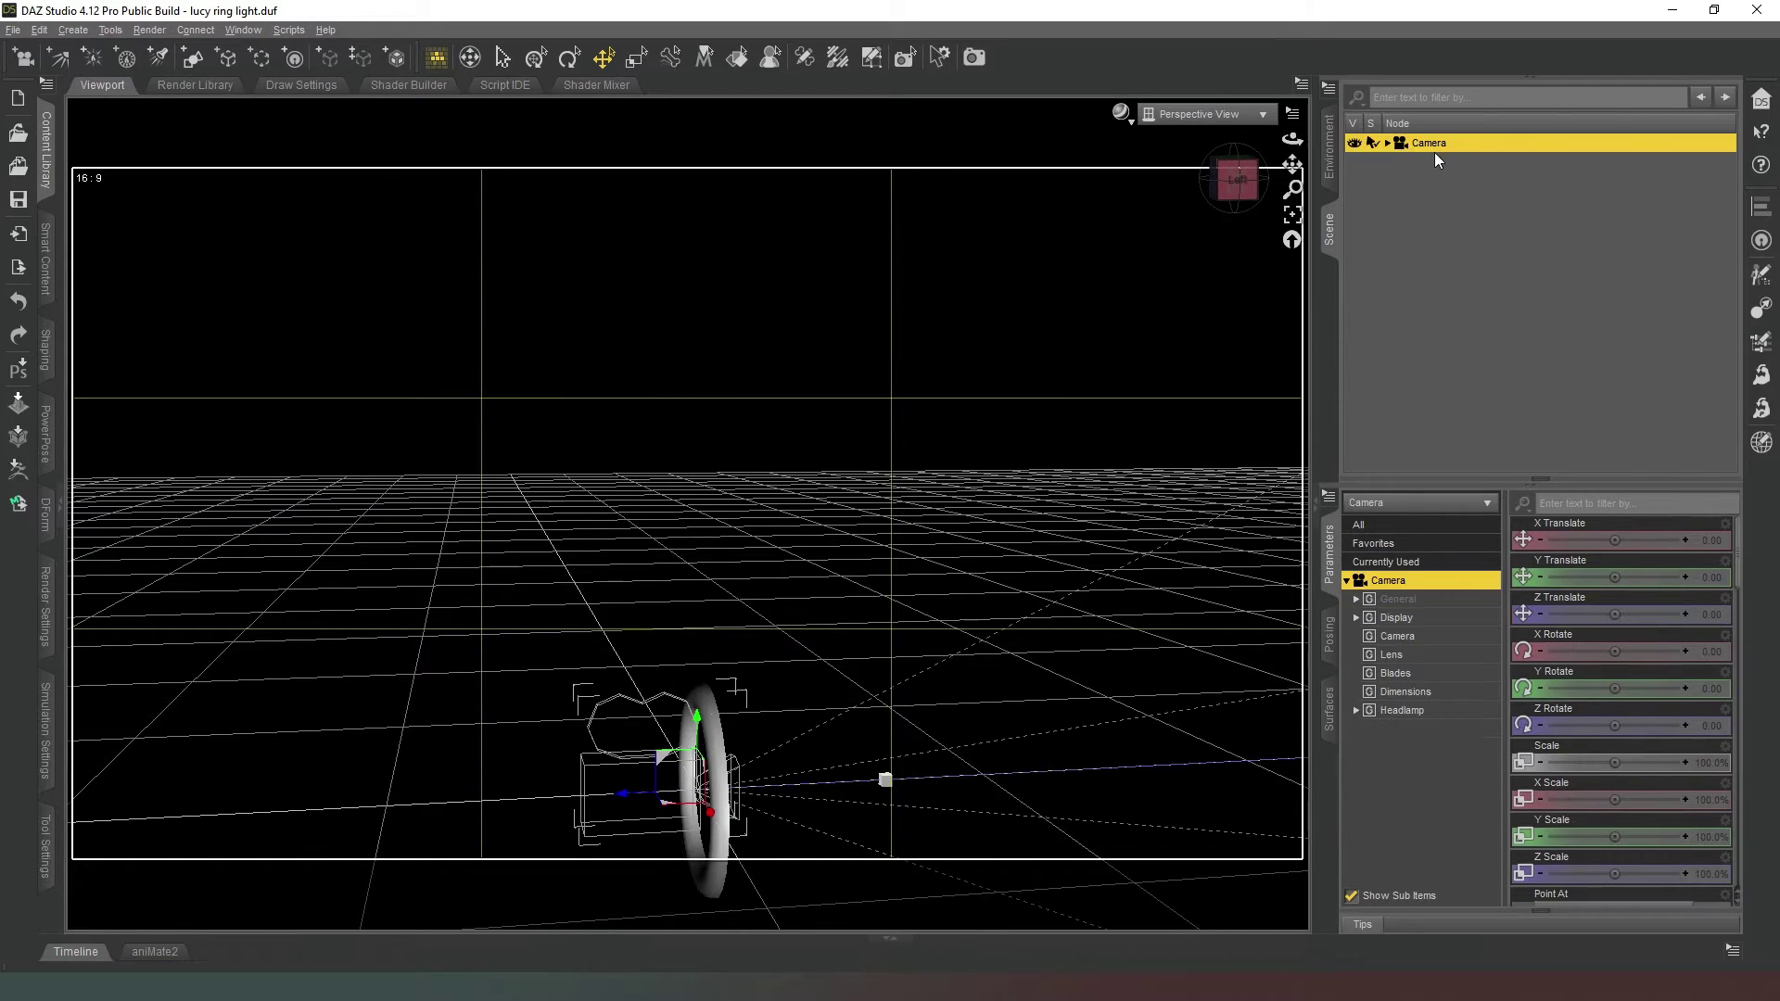
pyautogui.moveTo(654, 768); pyautogui.dragTo(681, 514)
# Step: Look through the new Camera and reset it to its default position
pyautogui.click(1229, 121)
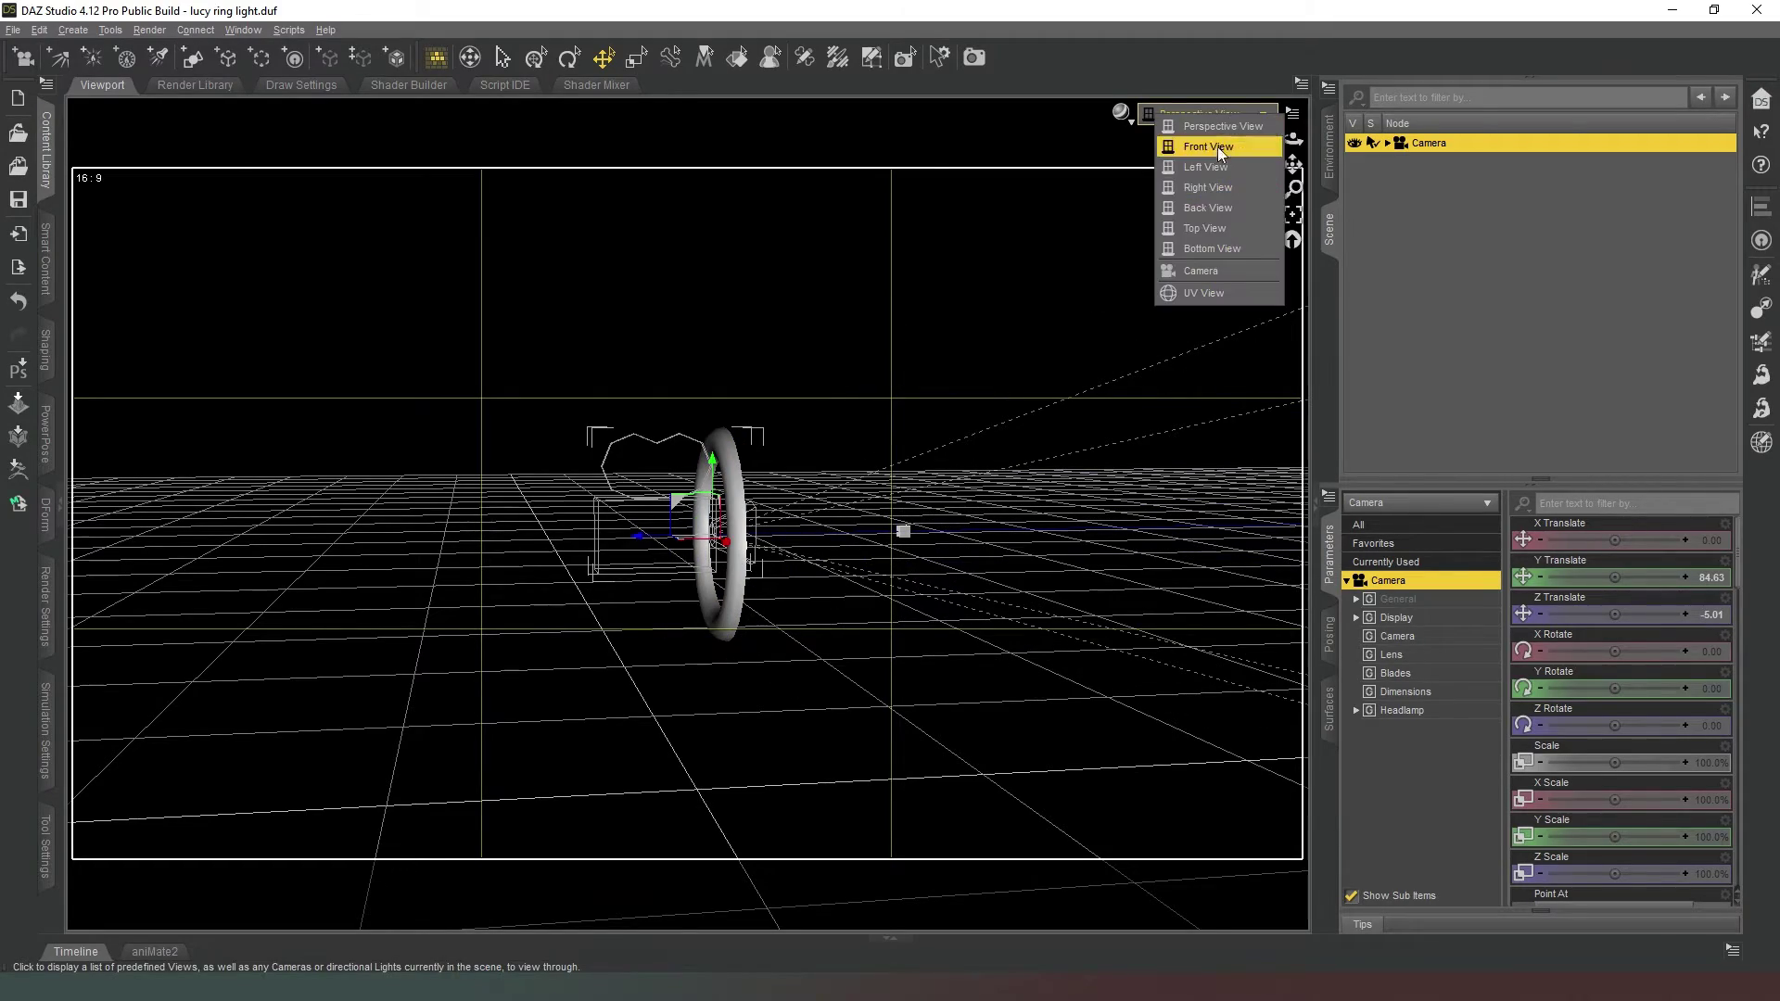
pyautogui.click(1215, 264)
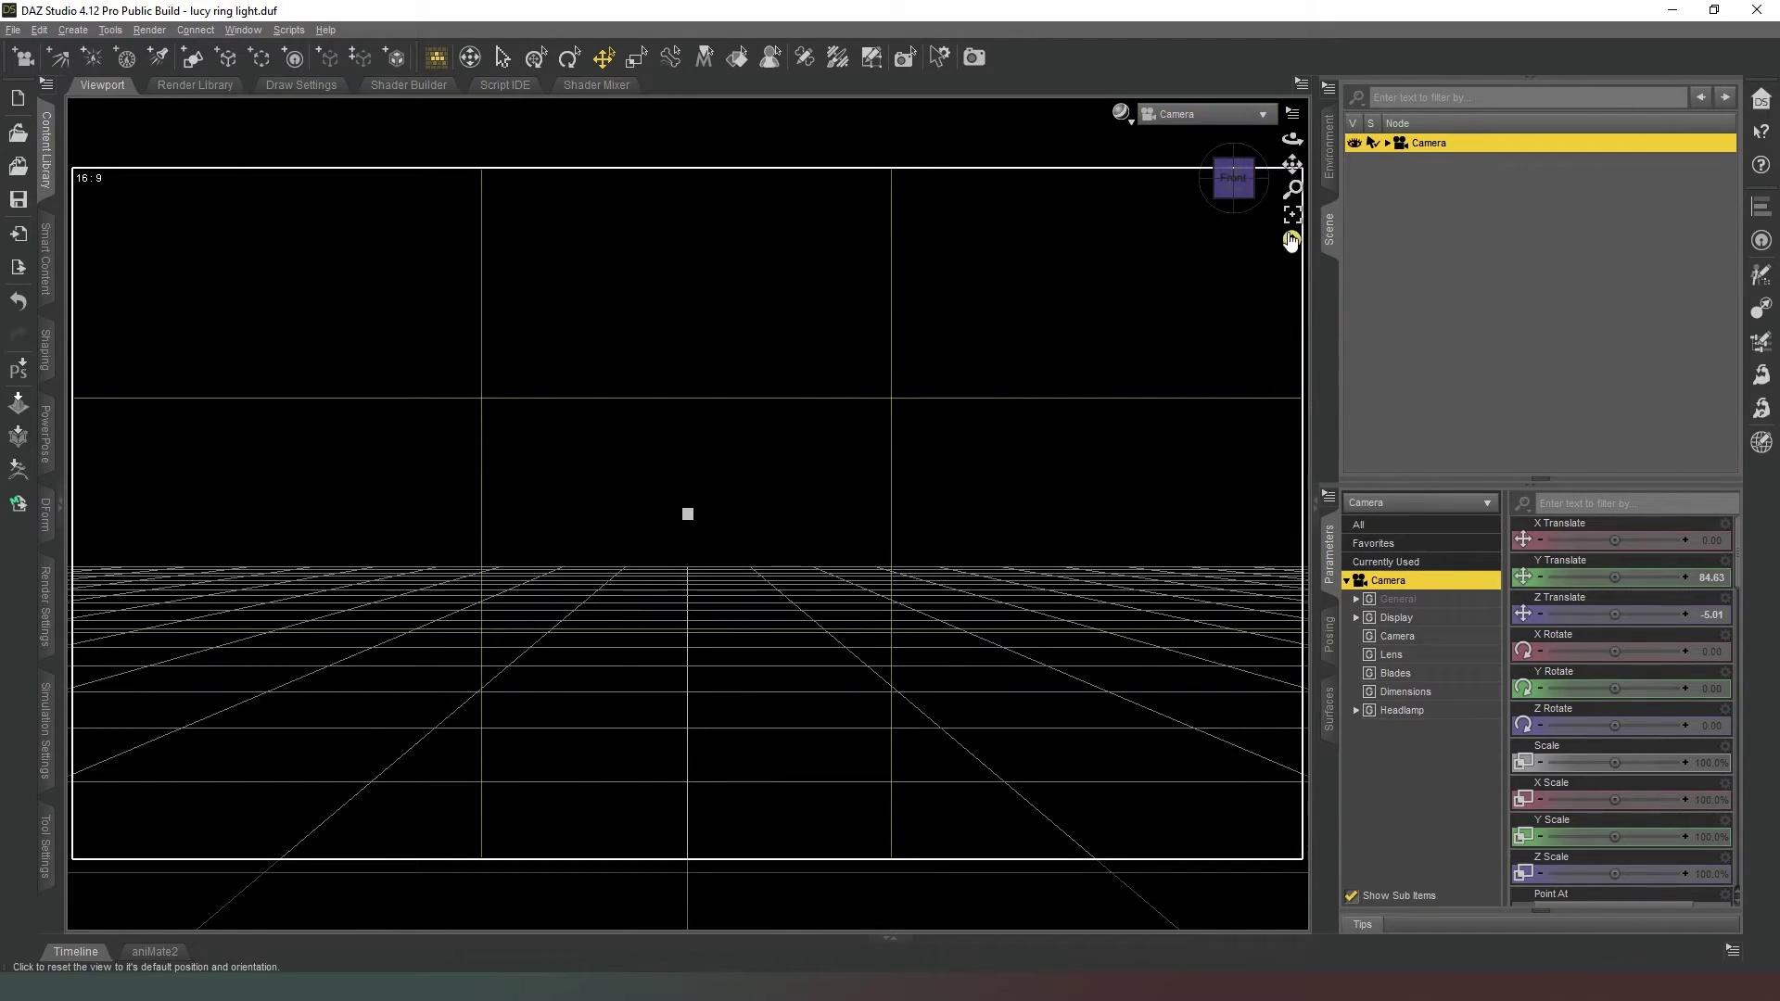
pyautogui.moveTo(1236, 184)
pyautogui.mouseDown()
pyautogui.moveTo(1248, 255)
pyautogui.moveTo(1244, 193)
pyautogui.moveTo(1259, 199)
pyautogui.mouseUp()
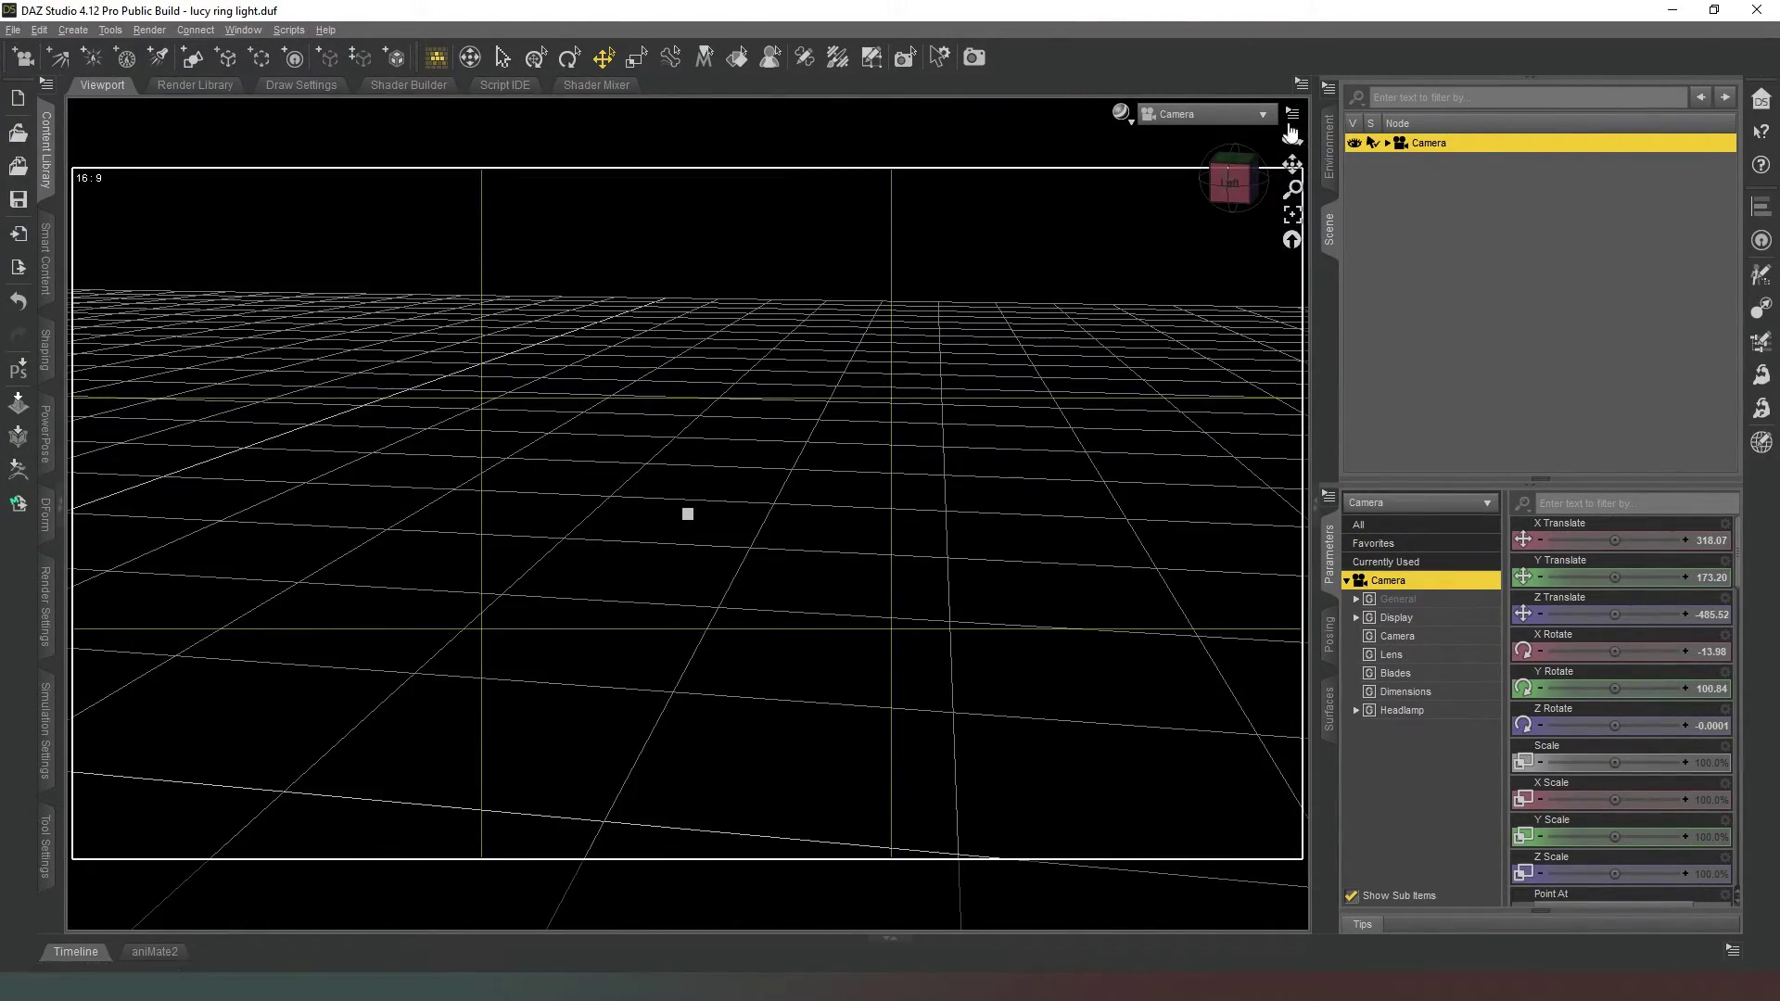
pyautogui.click(1292, 244)
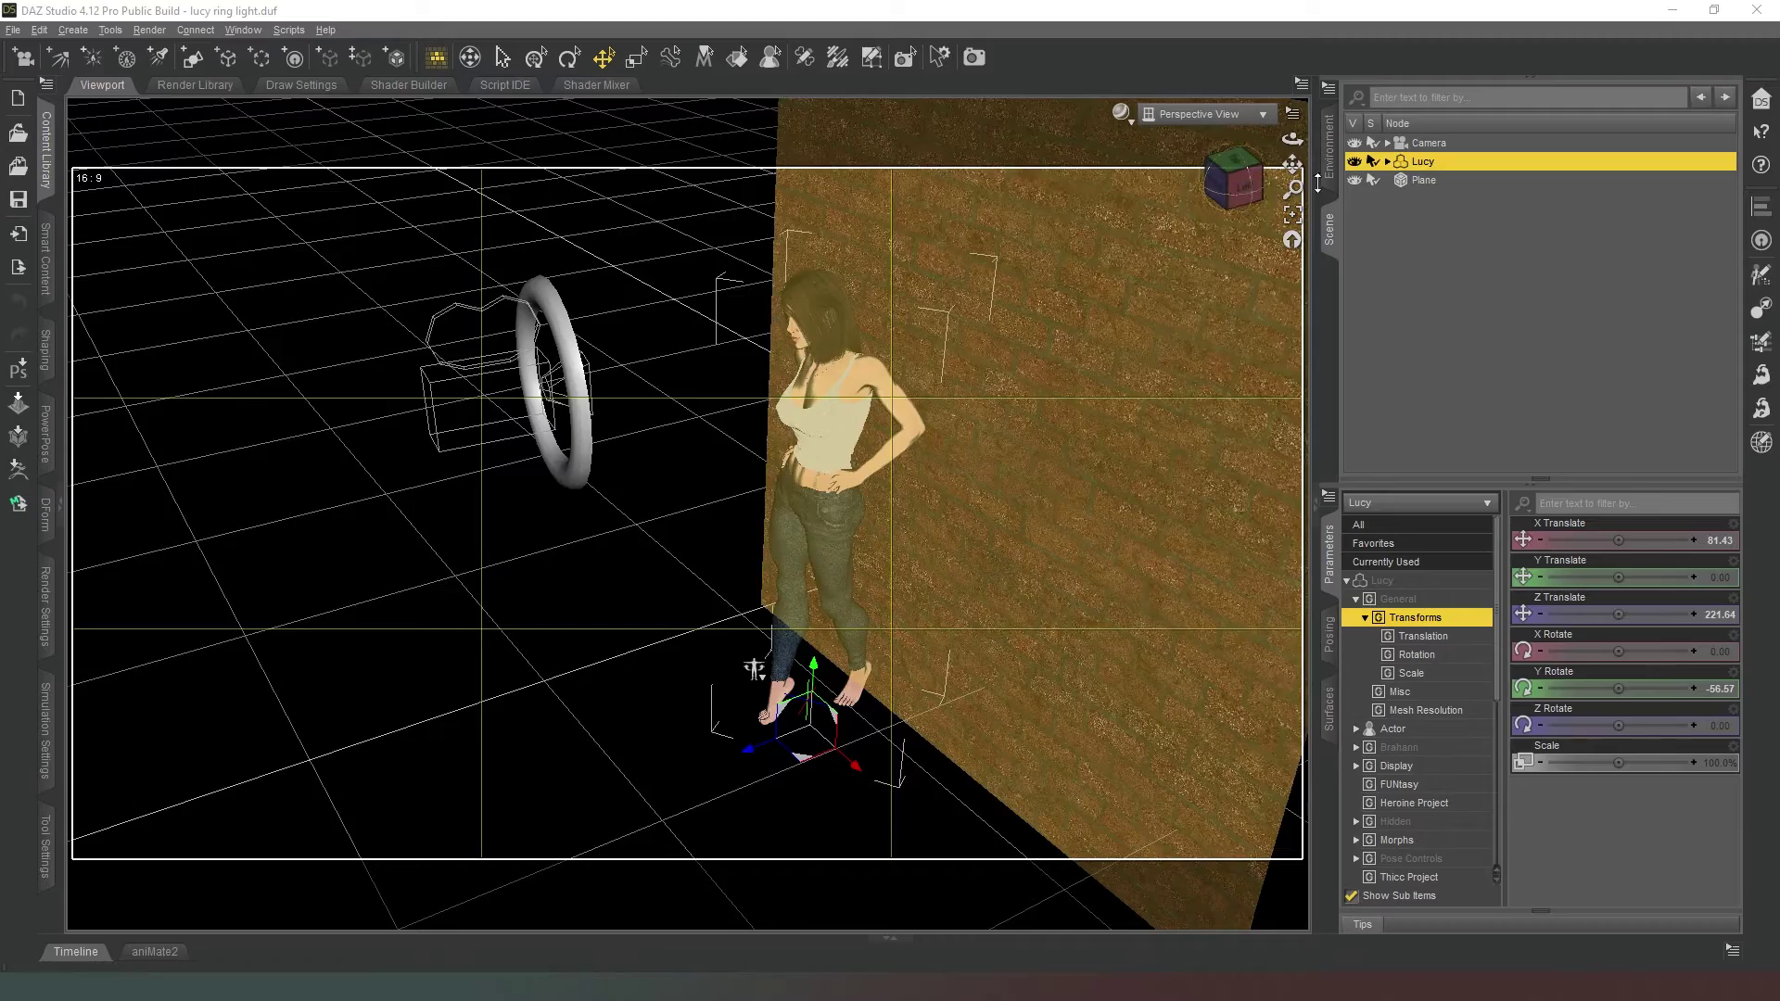
# Step: Select the Camera and pull the view back to see Lucy, the wall and ring
pyautogui.click(1453, 145)
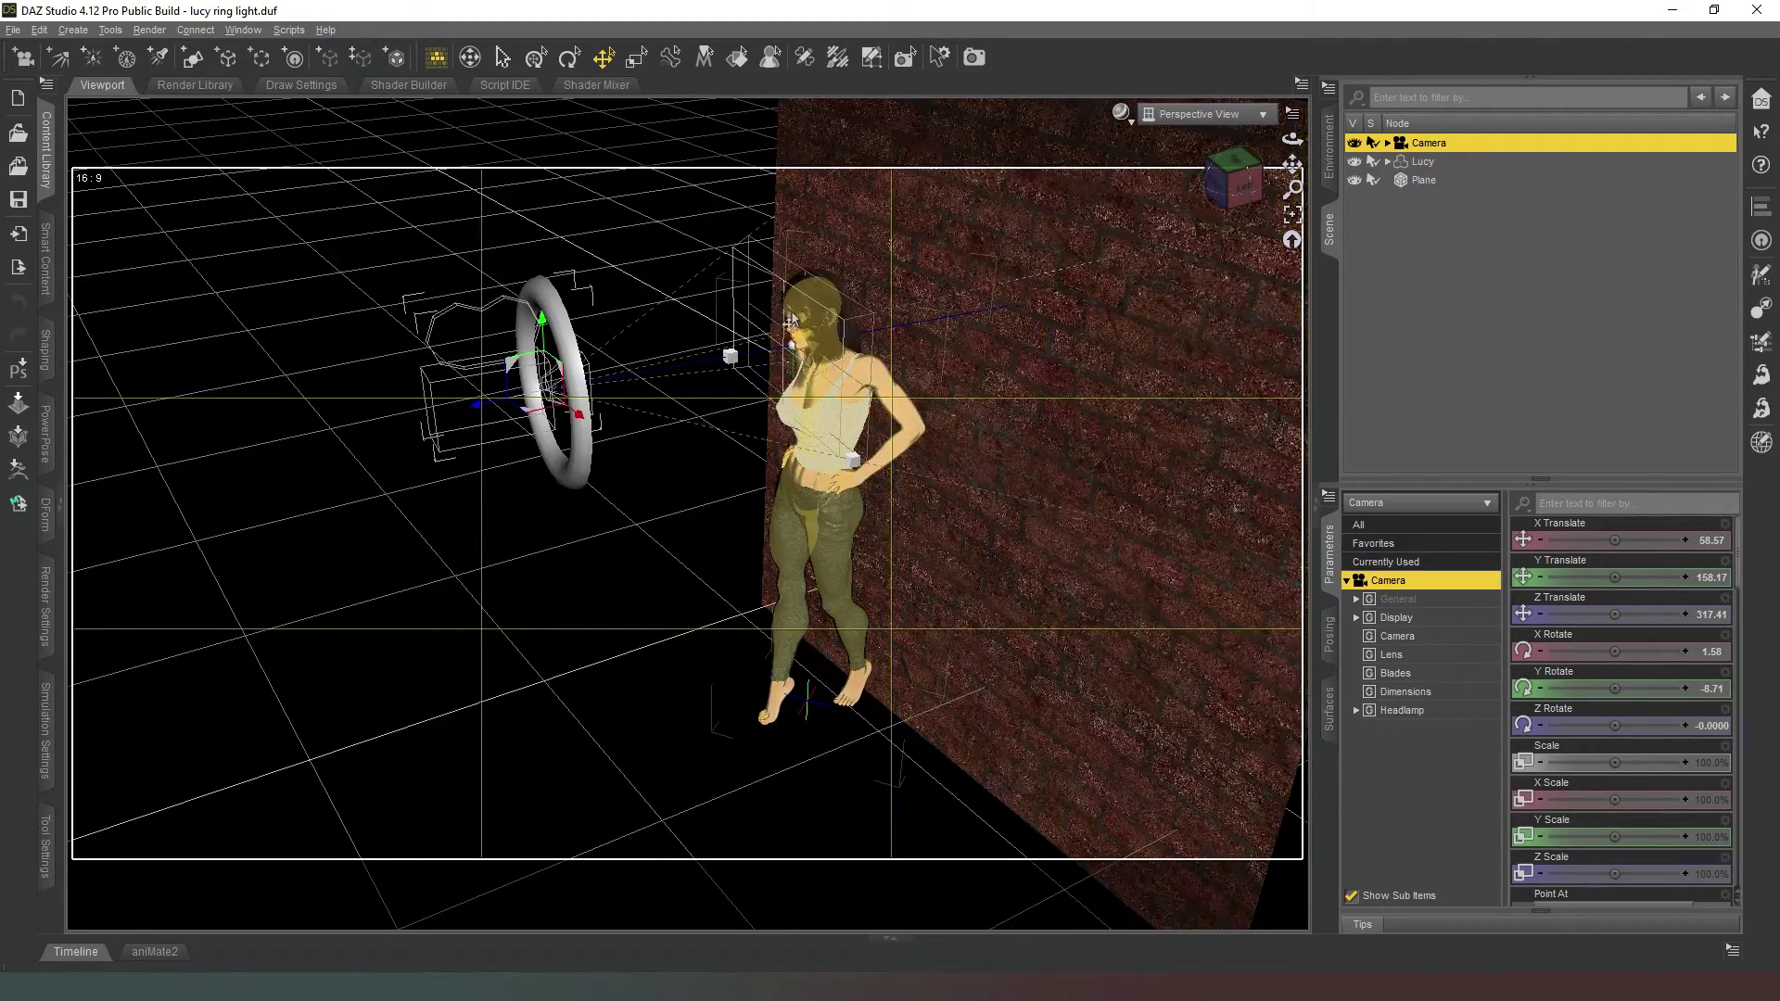
pyautogui.click(1247, 209)
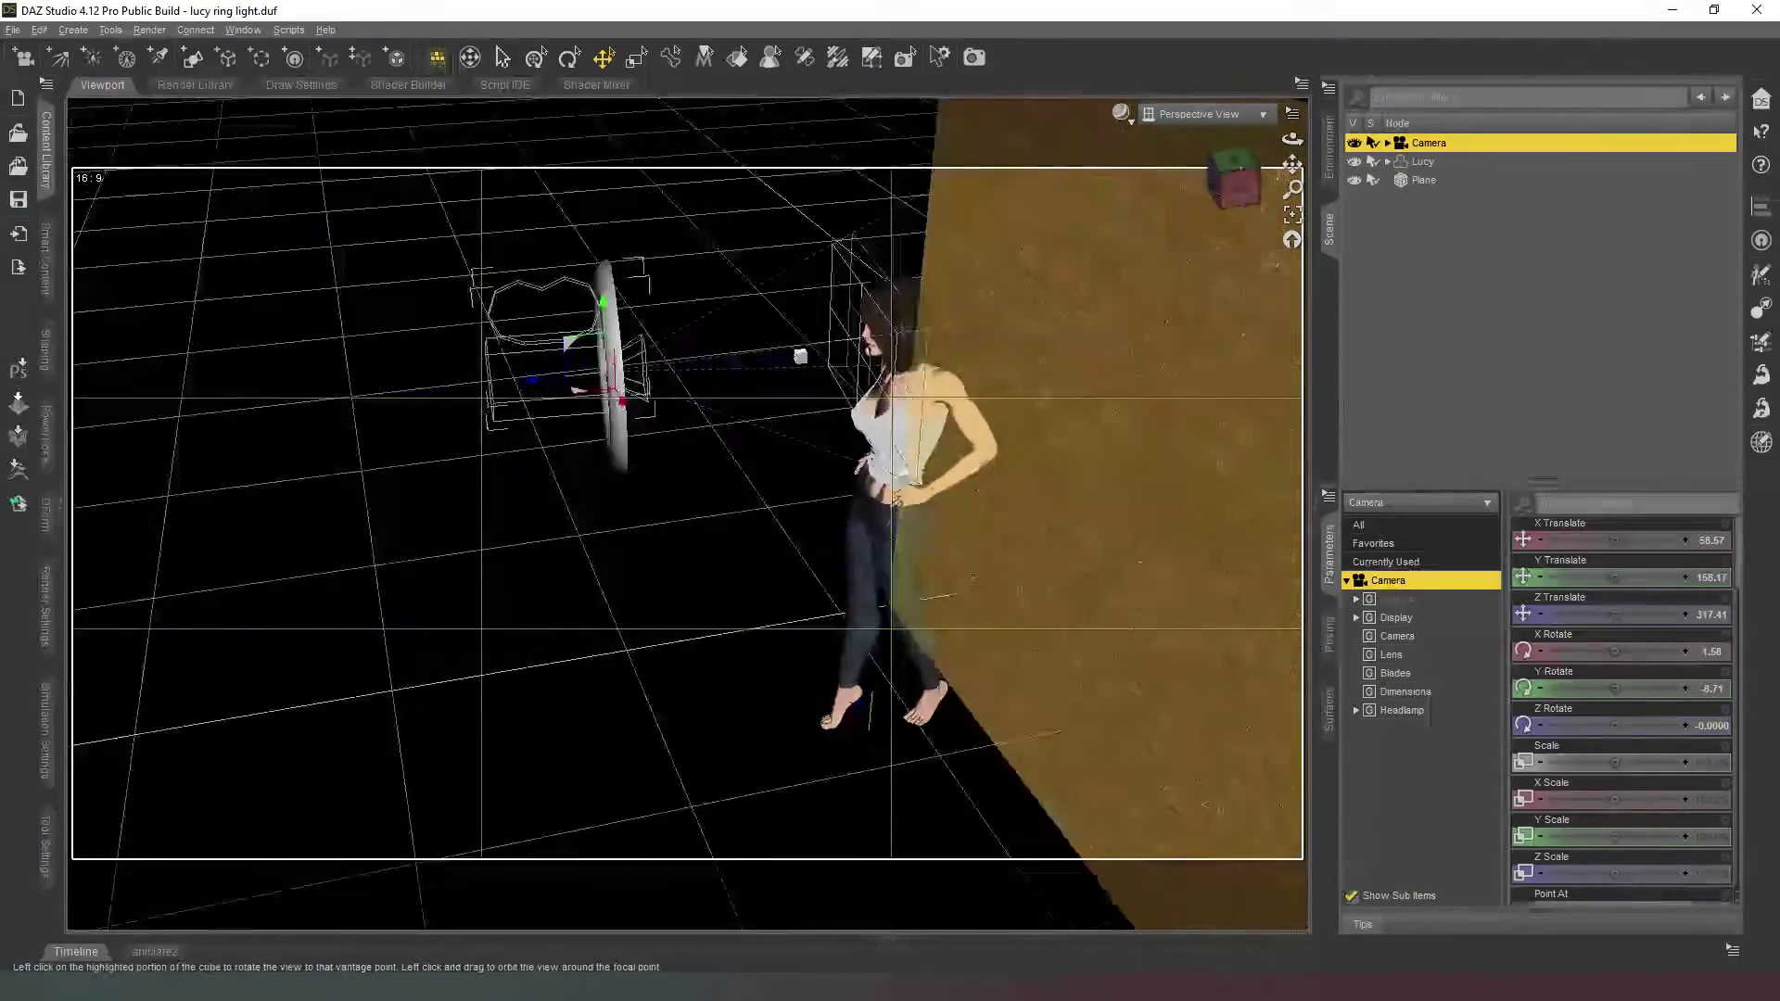
pyautogui.click(1231, 115)
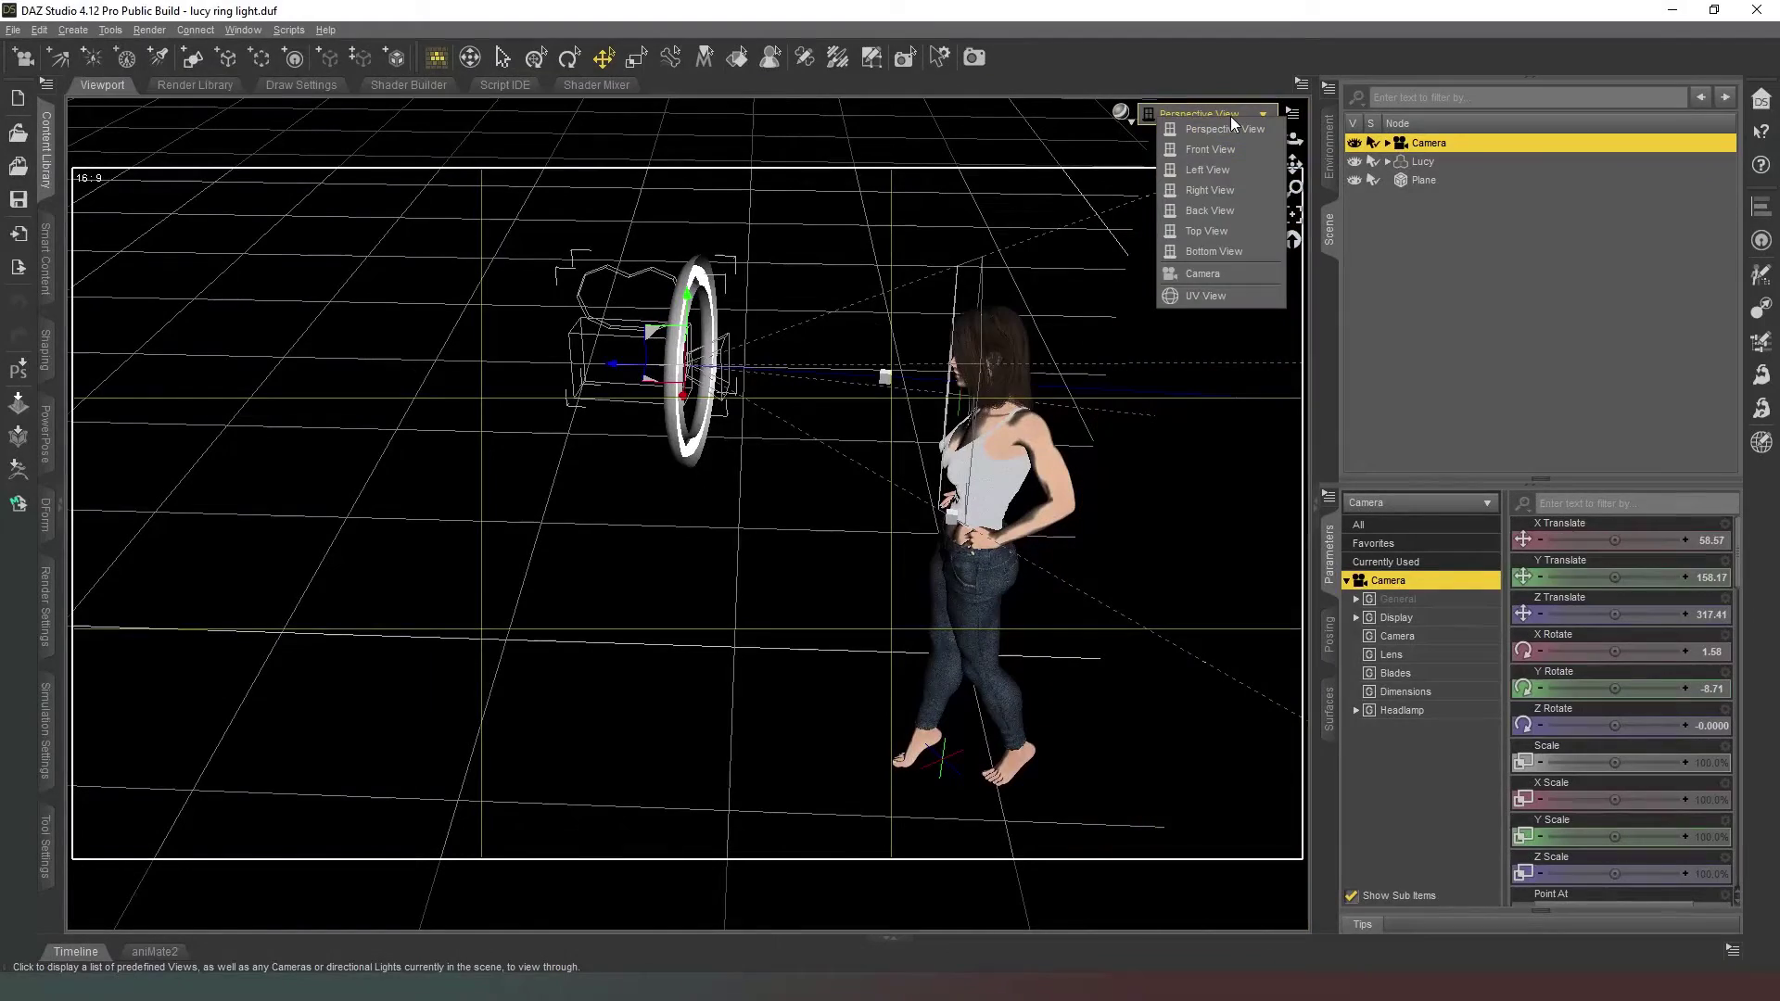
# Step: View Lucy's face through the Camera with the Iray draw style
pyautogui.click(1221, 272)
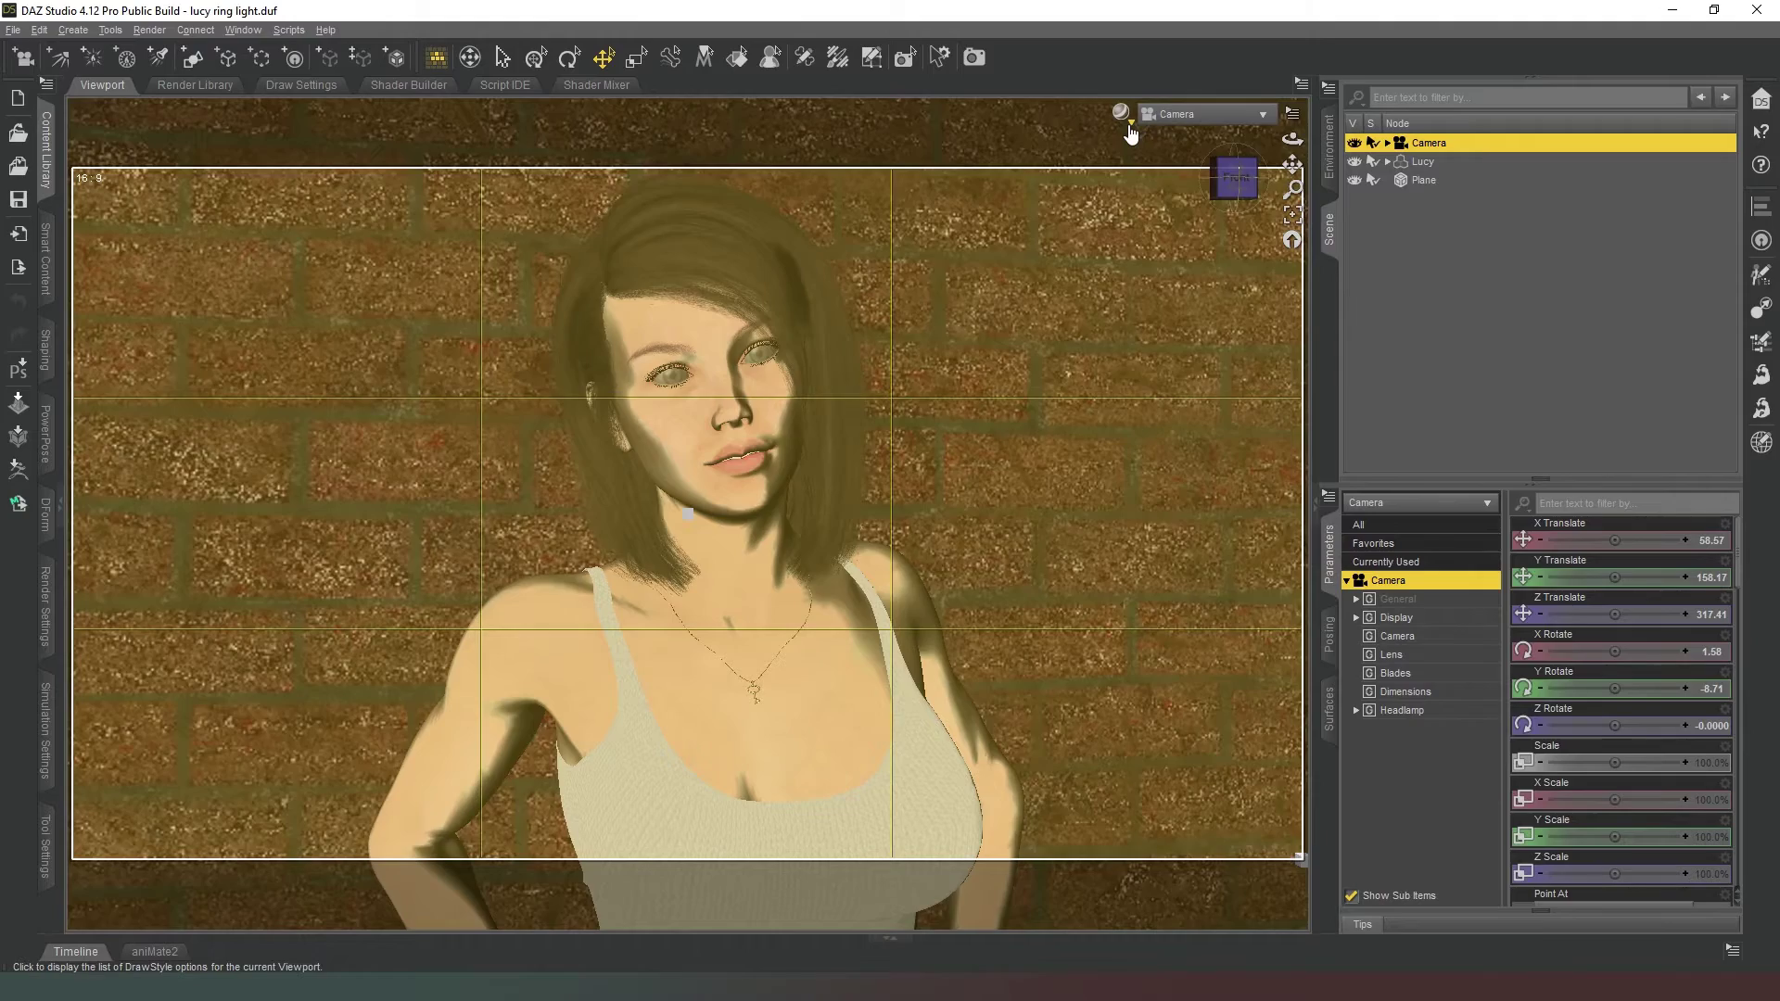
pyautogui.click(1130, 127)
pyautogui.click(1137, 347)
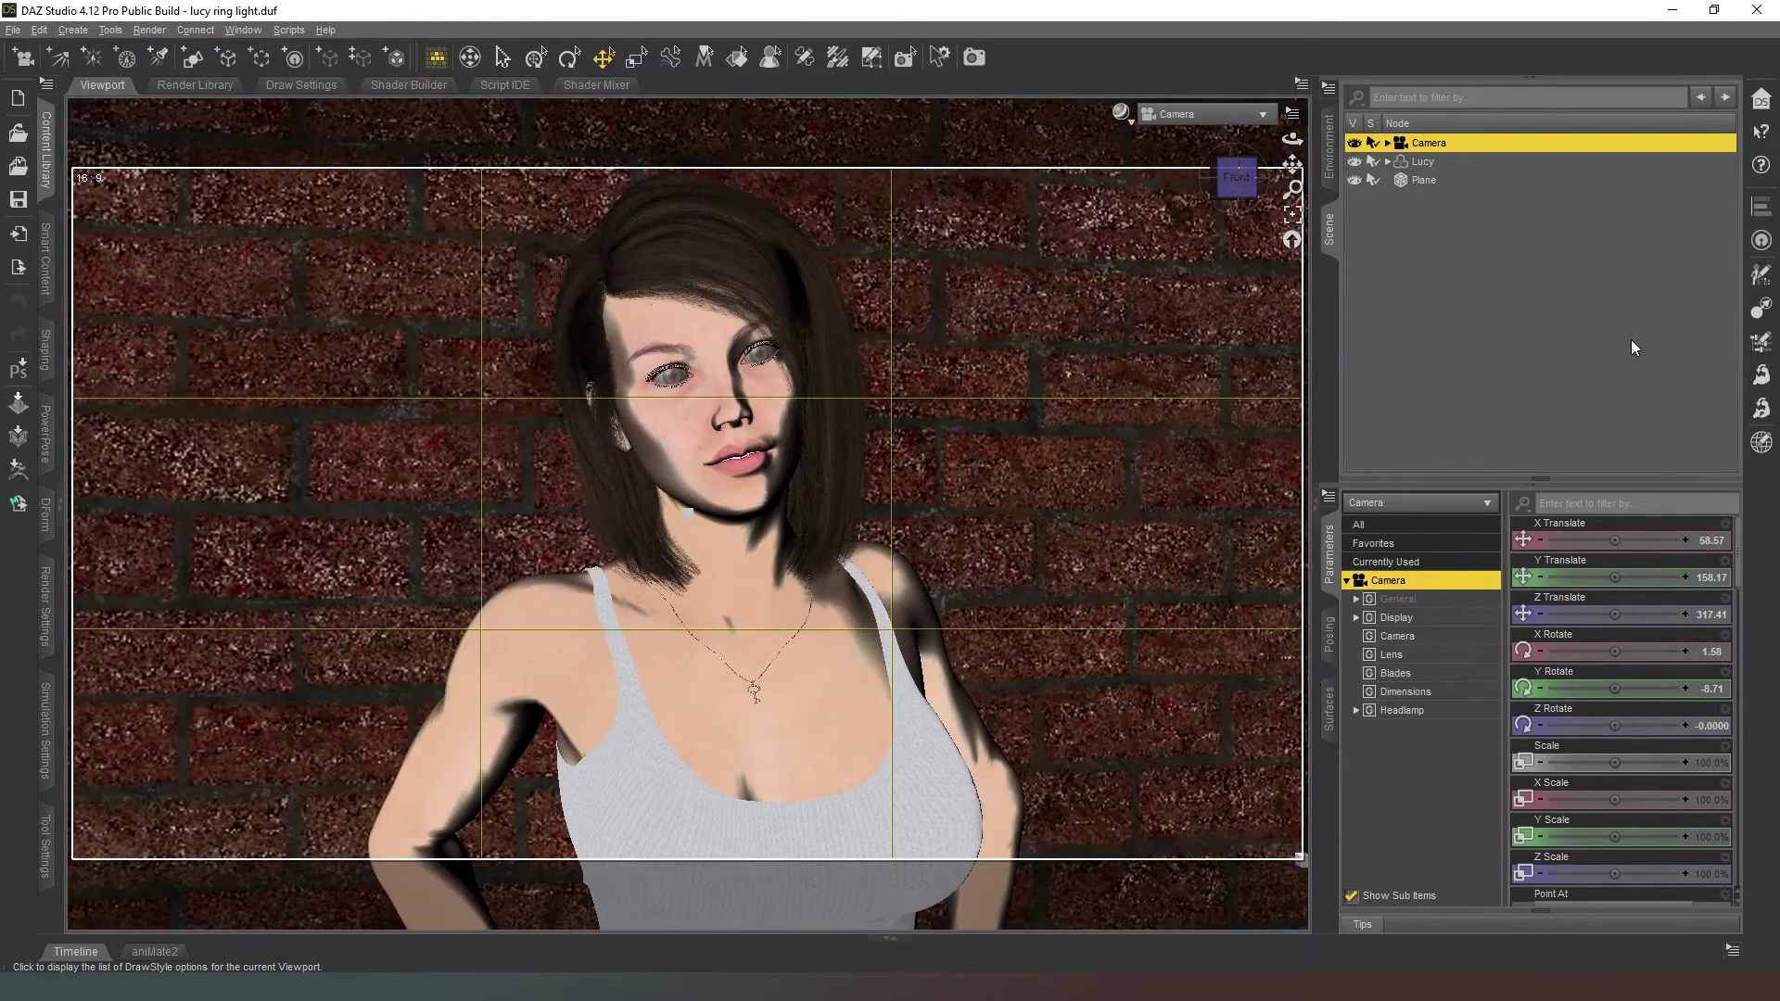